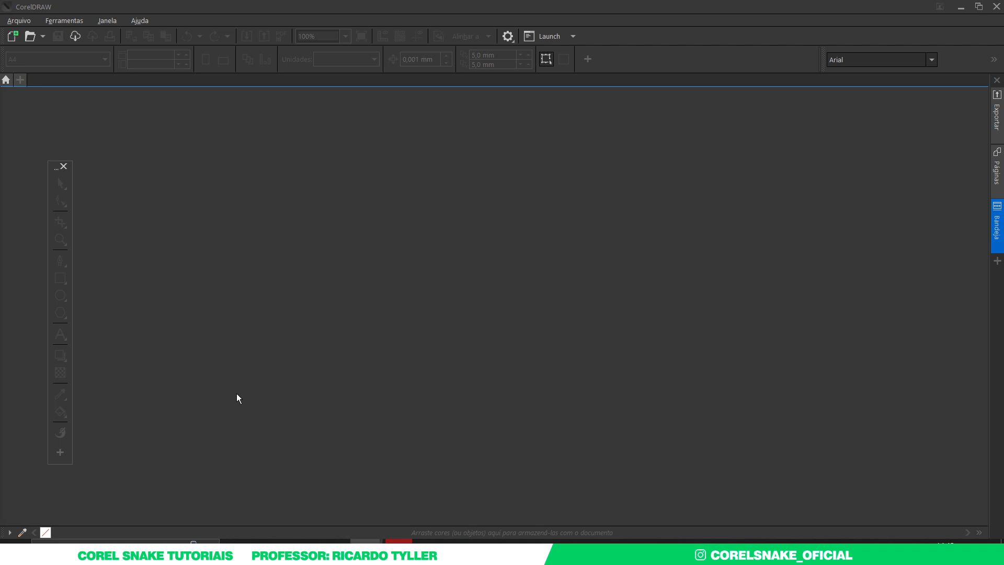
# Step: Create a new portrait document 1080 px wide by 1920 px high, in RGB colour mode at 300 dpi
pyautogui.click(24, 23)
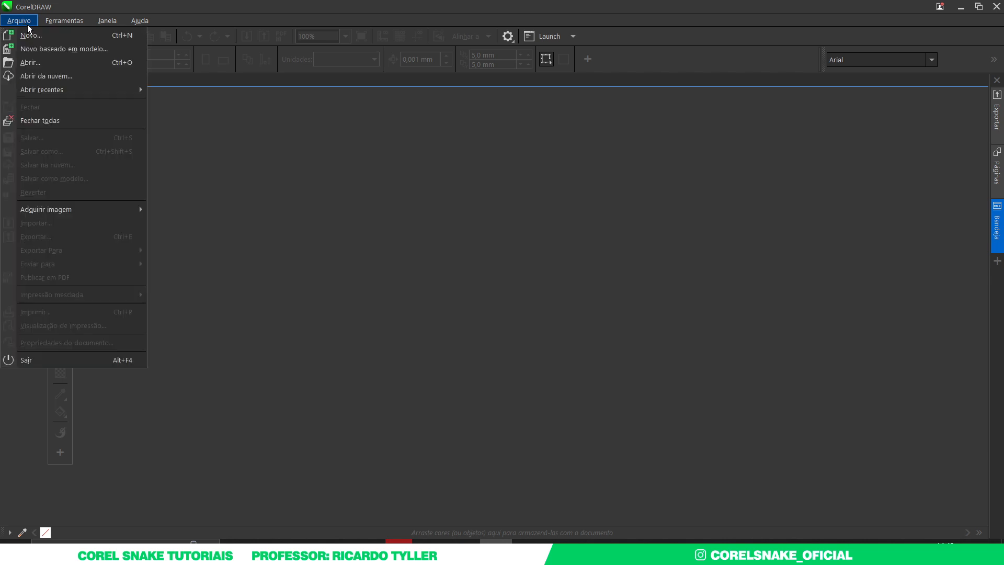
pyautogui.click(38, 36)
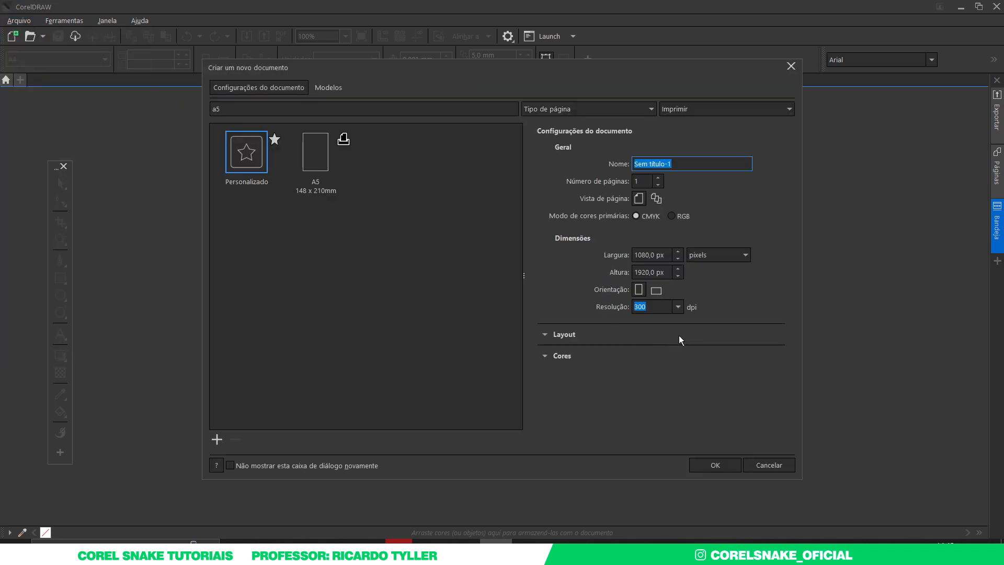
pyautogui.click(319, 165)
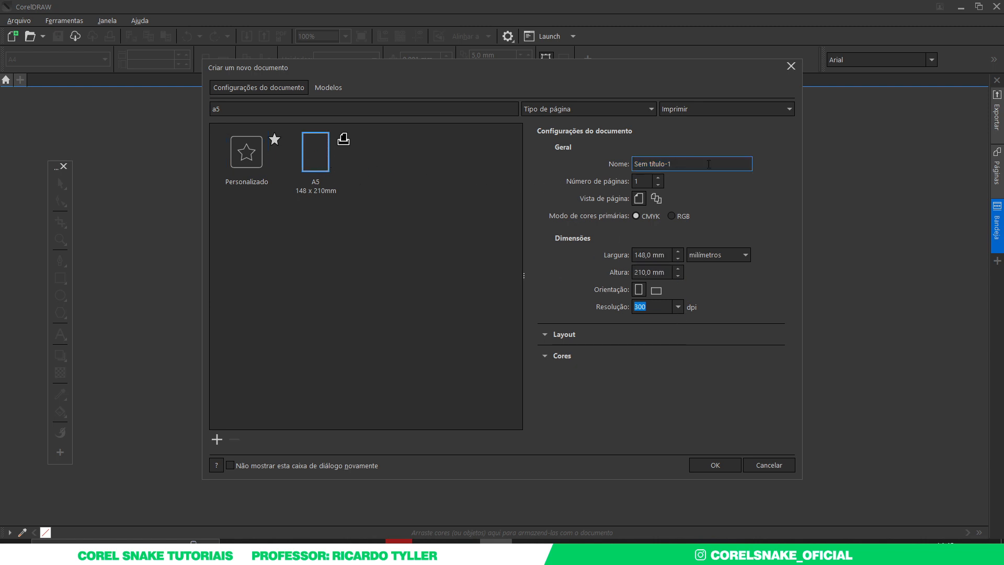
pyautogui.click(715, 254)
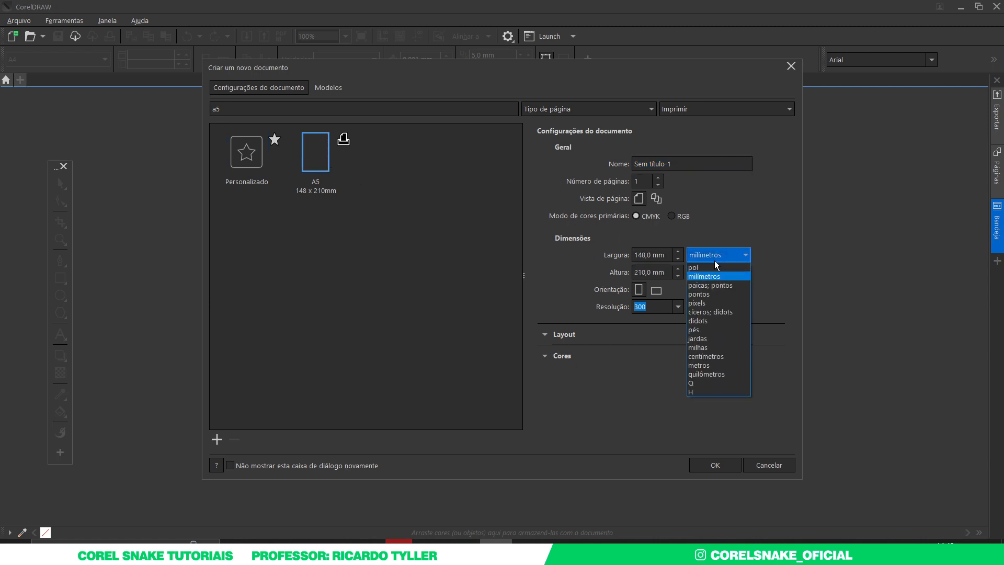
pyautogui.click(709, 303)
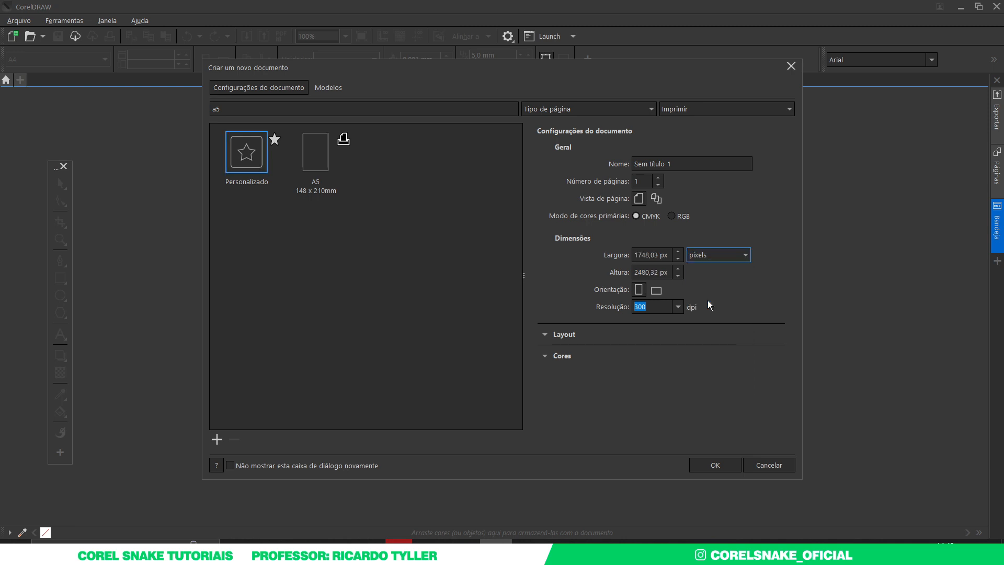
pyautogui.click(657, 258)
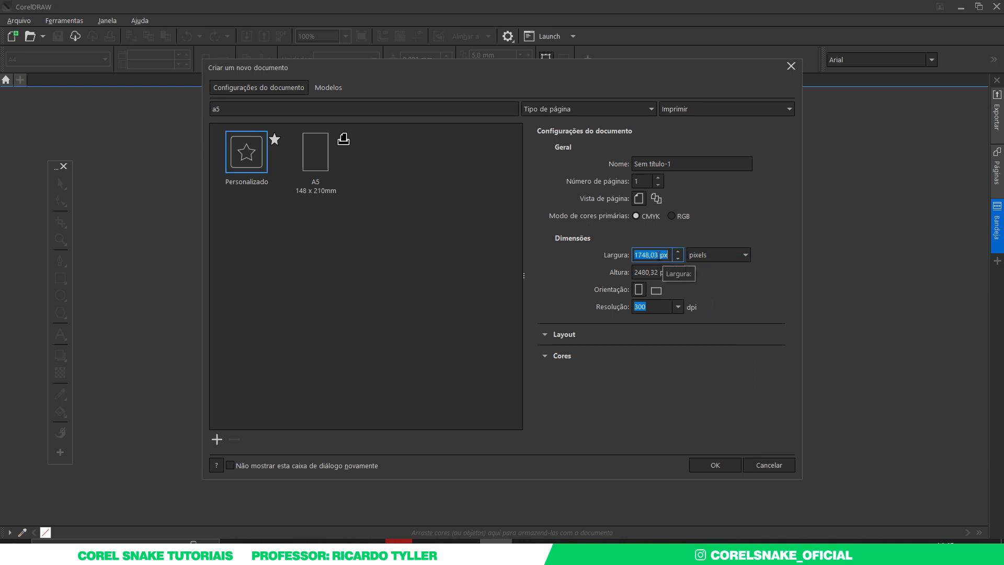
pyautogui.write('1080')
pyautogui.click(646, 272)
pyautogui.write('19')
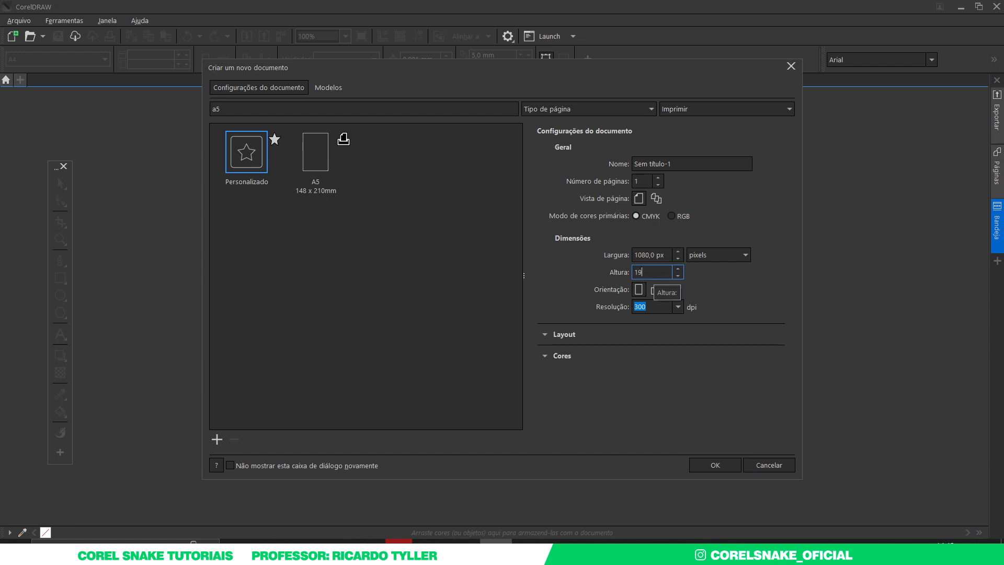
pyautogui.click(657, 257)
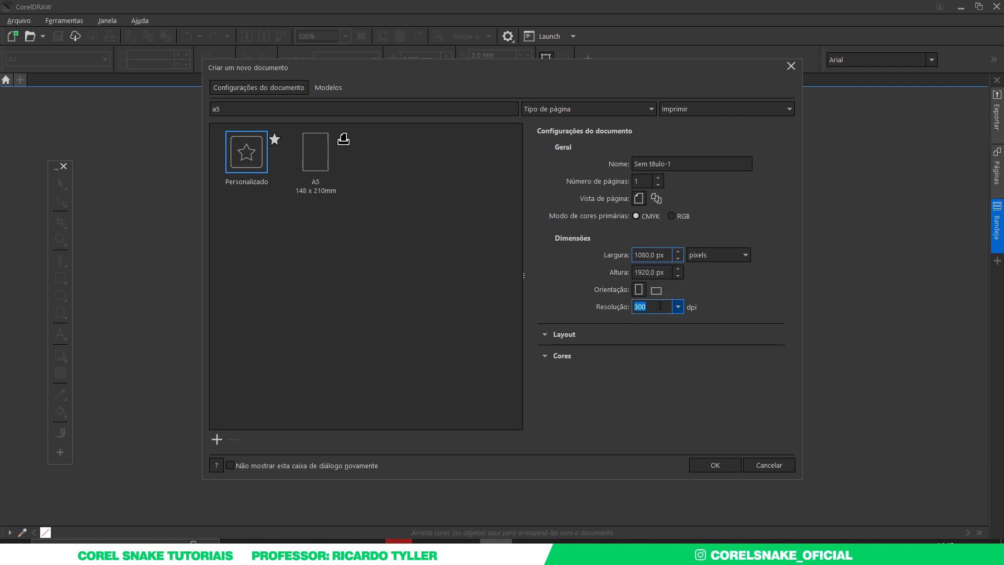
pyautogui.click(671, 216)
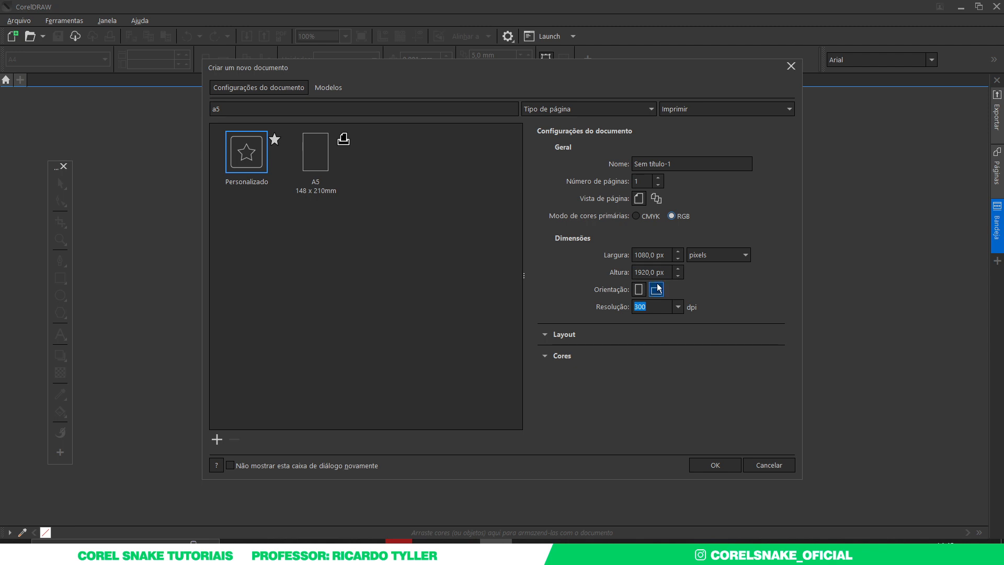
pyautogui.click(716, 465)
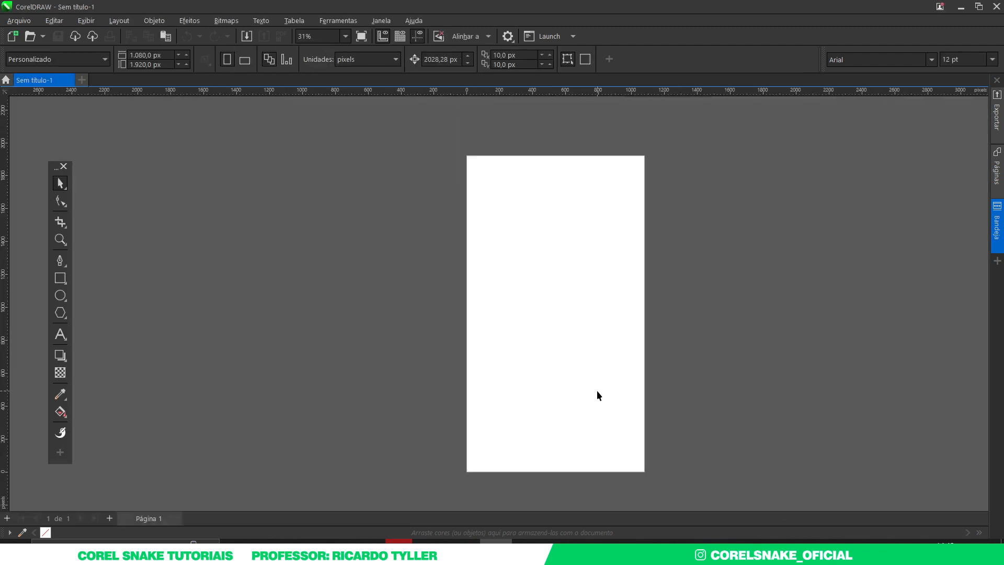
# Step: Add a page-sized rectangle and place a horizontal and a vertical guideline crossing at the page centre
pyautogui.doubleClick(61, 279)
pyautogui.click(61, 184)
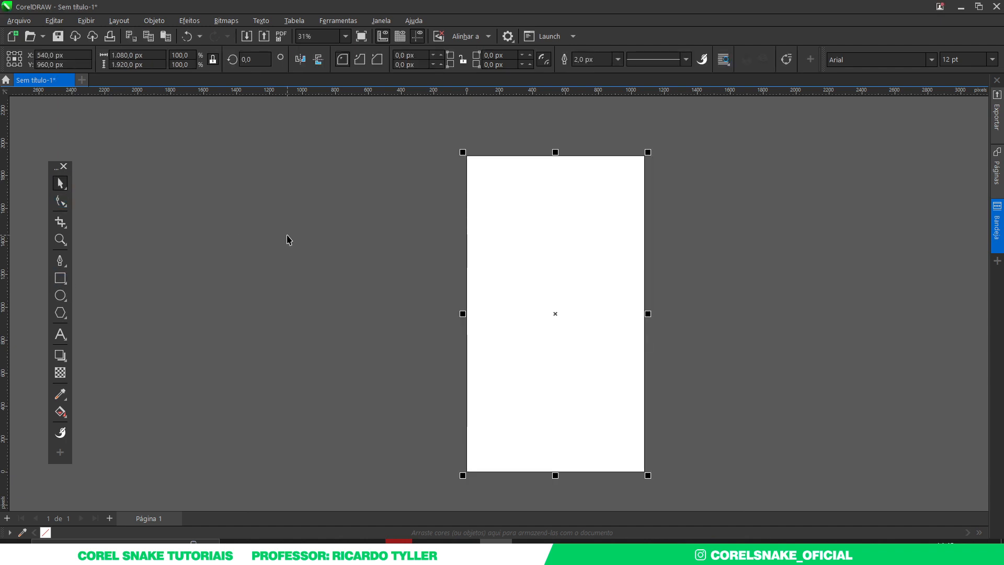
pyautogui.moveTo(7, 140); pyautogui.dragTo(555, 156)
pyautogui.moveTo(569, 94); pyautogui.dragTo(556, 314)
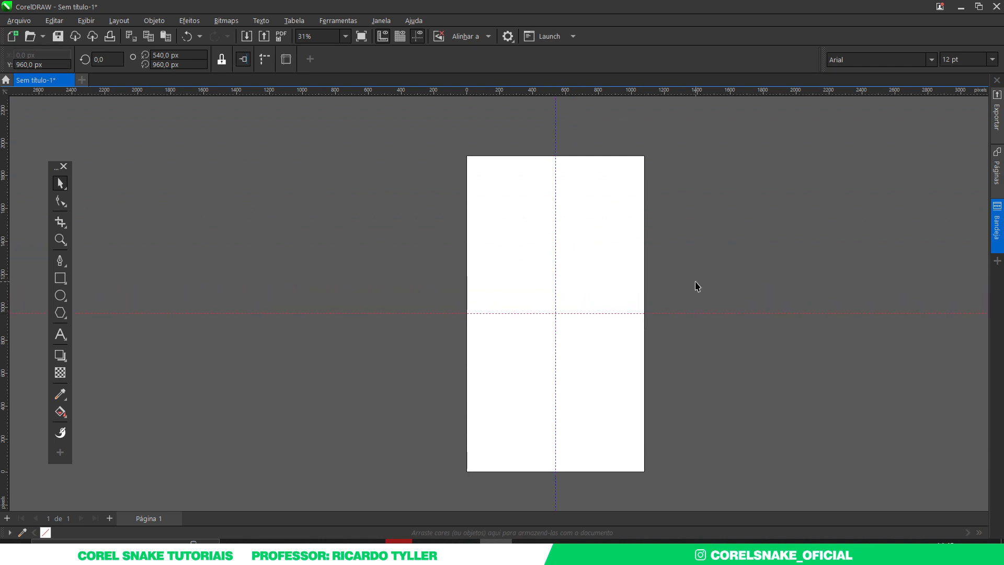
pyautogui.click(697, 285)
pyautogui.hotkey('shift', 'F4')
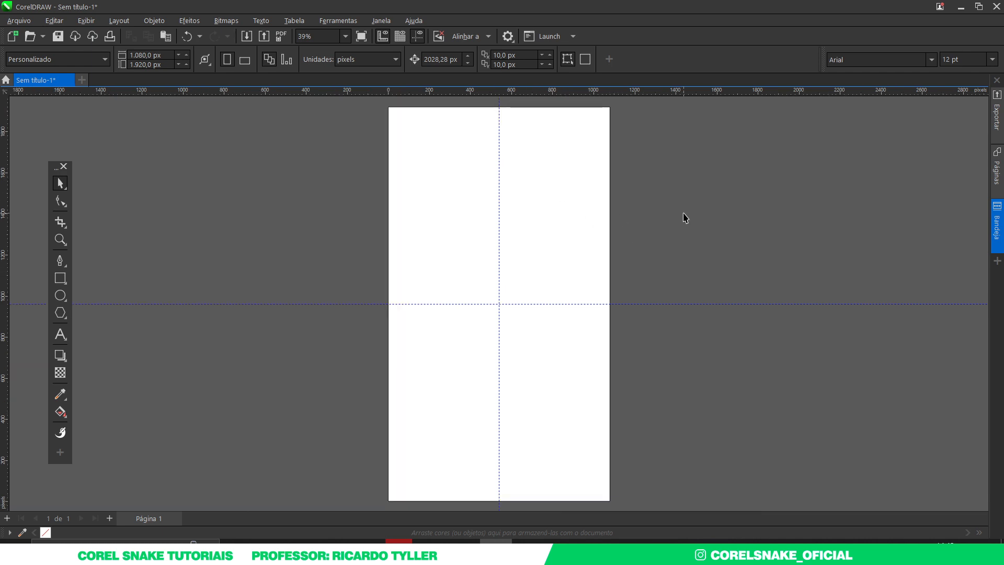
# Step: Fill the page-sized rectangle with a uniform orange-red, #F52F03
pyautogui.click(442, 206)
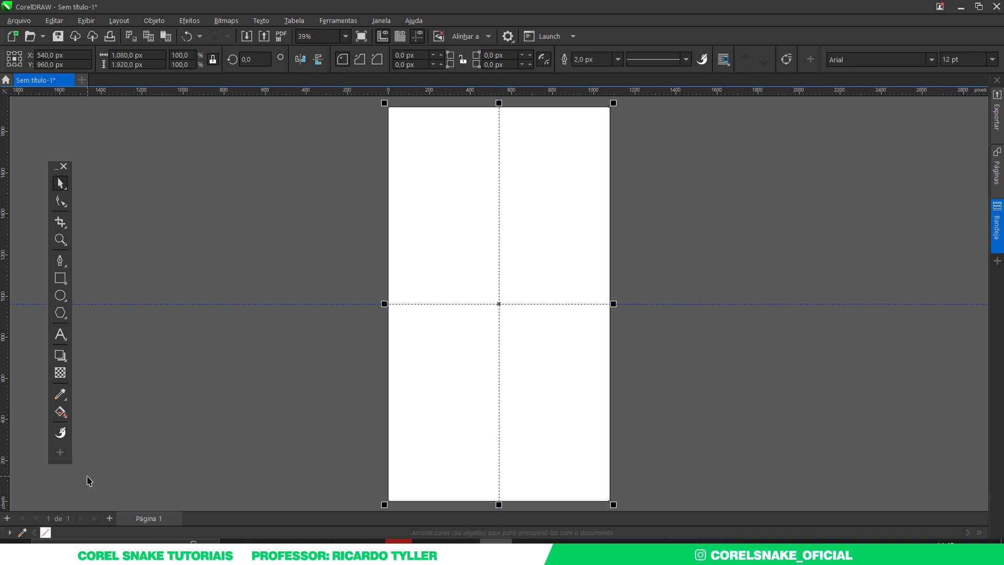
pyautogui.press('F11')
pyautogui.moveTo(418, 95); pyautogui.dragTo(675, 116)
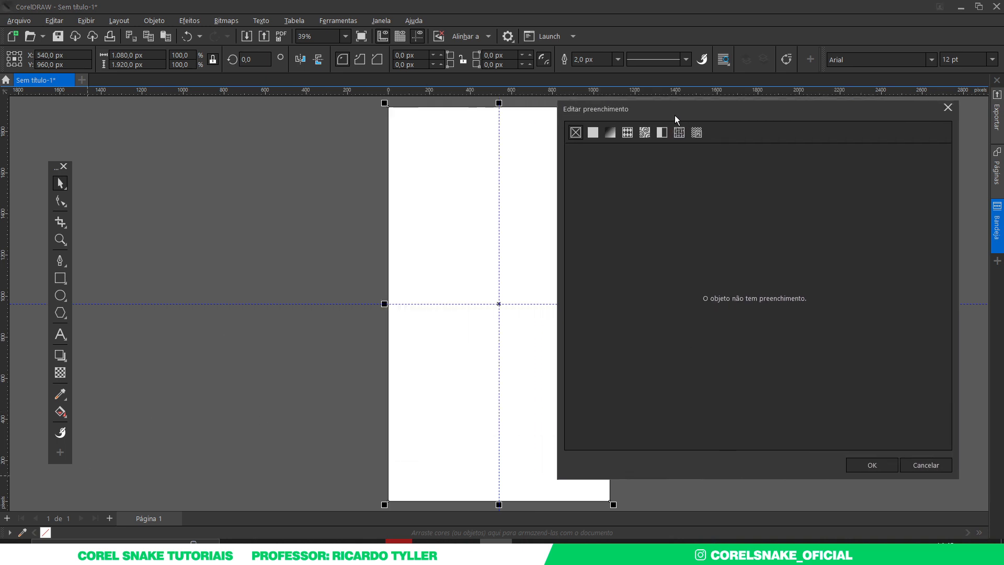
pyautogui.click(591, 137)
pyautogui.moveTo(625, 259)
pyautogui.mouseDown()
pyautogui.moveTo(720, 242)
pyautogui.moveTo(730, 205)
pyautogui.mouseUp()
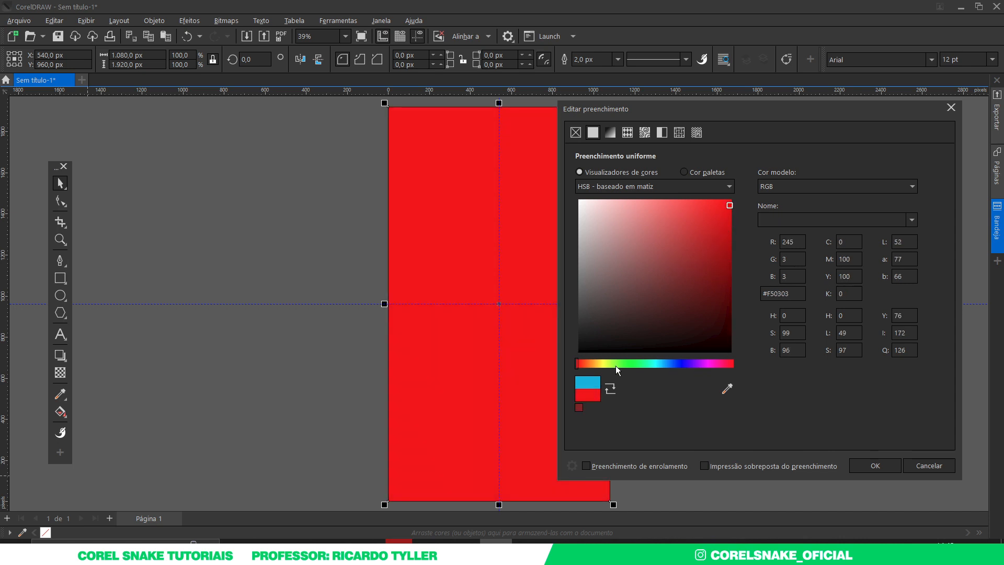
pyautogui.moveTo(576, 362); pyautogui.dragTo(577, 362)
pyautogui.moveTo(579, 362); pyautogui.dragTo(579, 362)
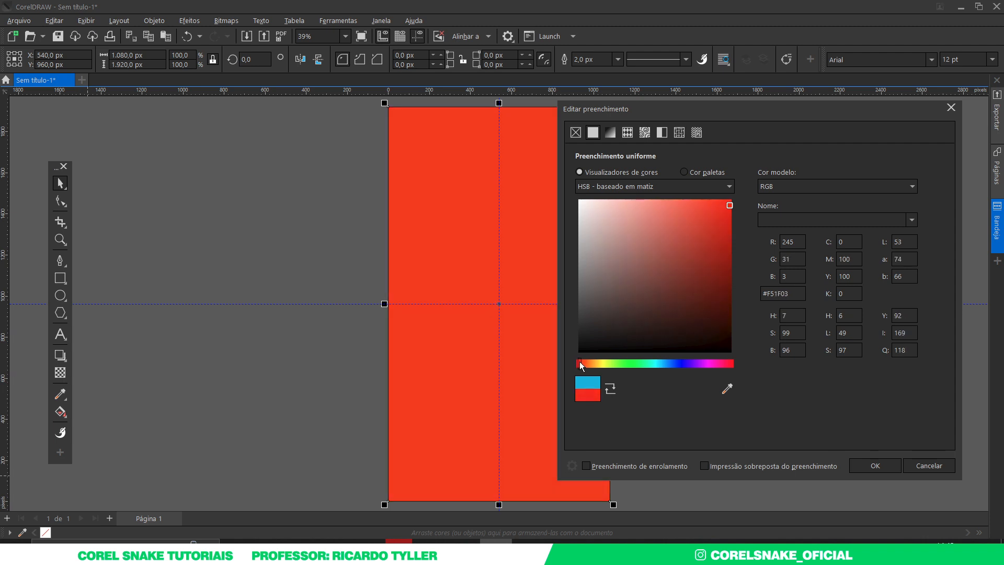
pyautogui.moveTo(581, 362); pyautogui.dragTo(582, 362)
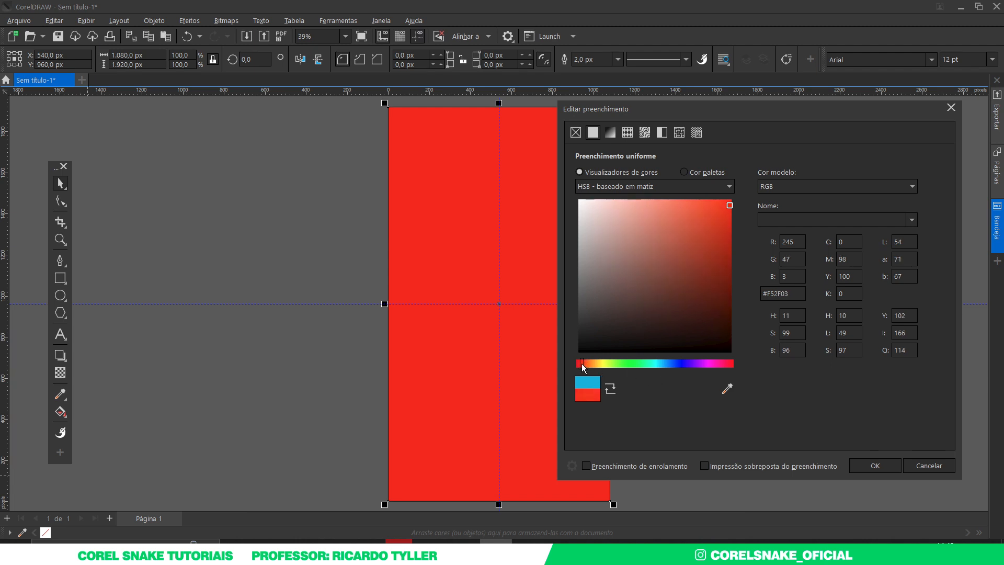
pyautogui.click(874, 466)
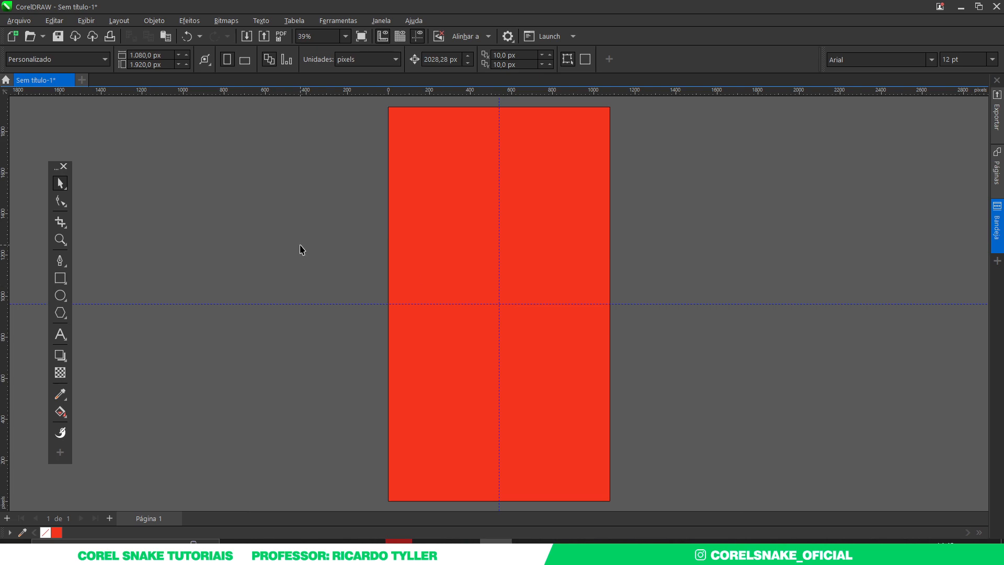
# Step: Place the cut-out image of the two singers from the FLYER EVENTO 02 folder, enlarged to about 1047 px square and centred across the page width
pyautogui.click(269, 541)
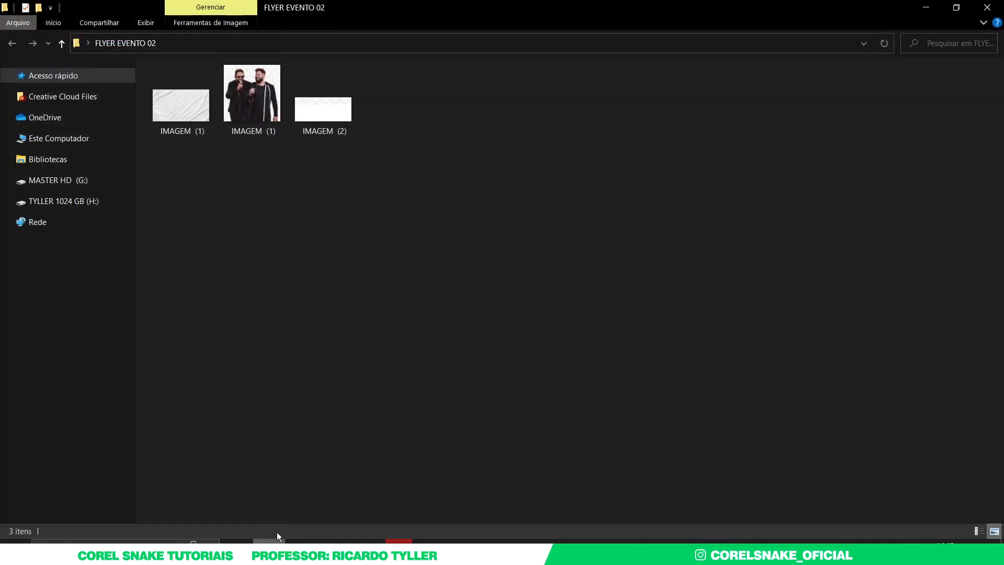
pyautogui.moveTo(252, 123); pyautogui.dragTo(547, 336)
pyautogui.moveTo(561, 375); pyautogui.dragTo(557, 366)
pyautogui.moveTo(611, 431); pyautogui.dragTo(614, 435)
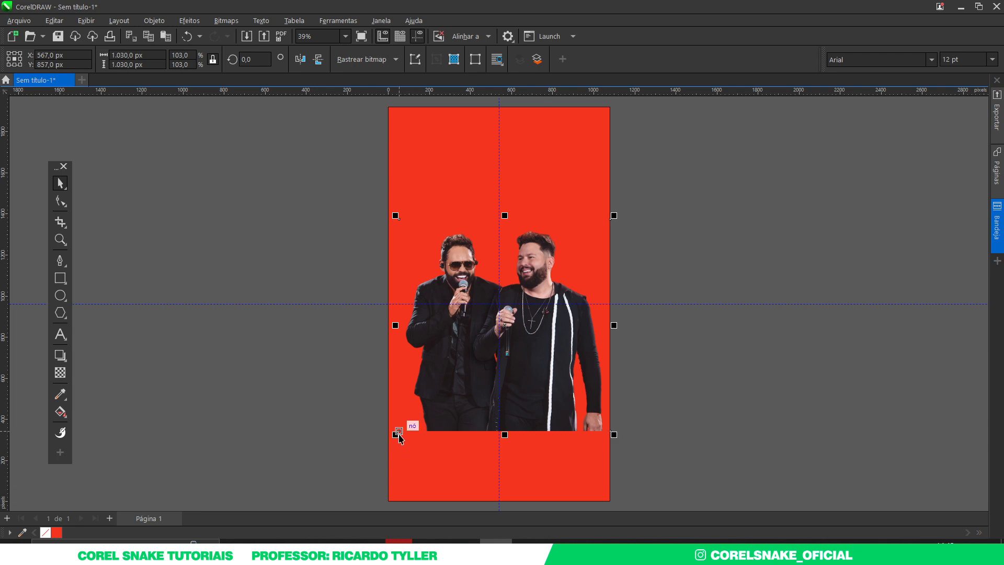
pyautogui.moveTo(395, 434); pyautogui.dragTo(392, 442)
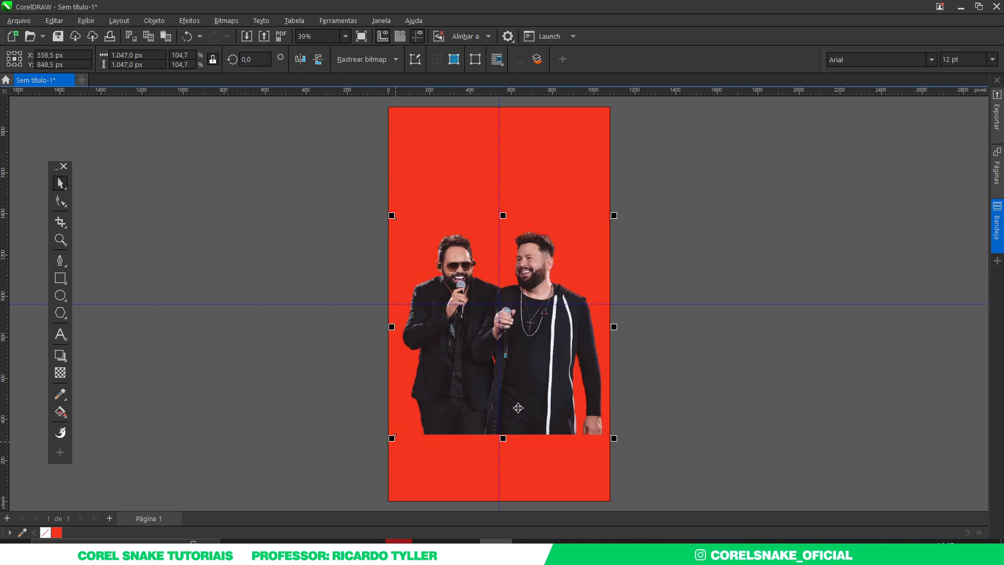
pyautogui.moveTo(542, 383); pyautogui.dragTo(538, 384)
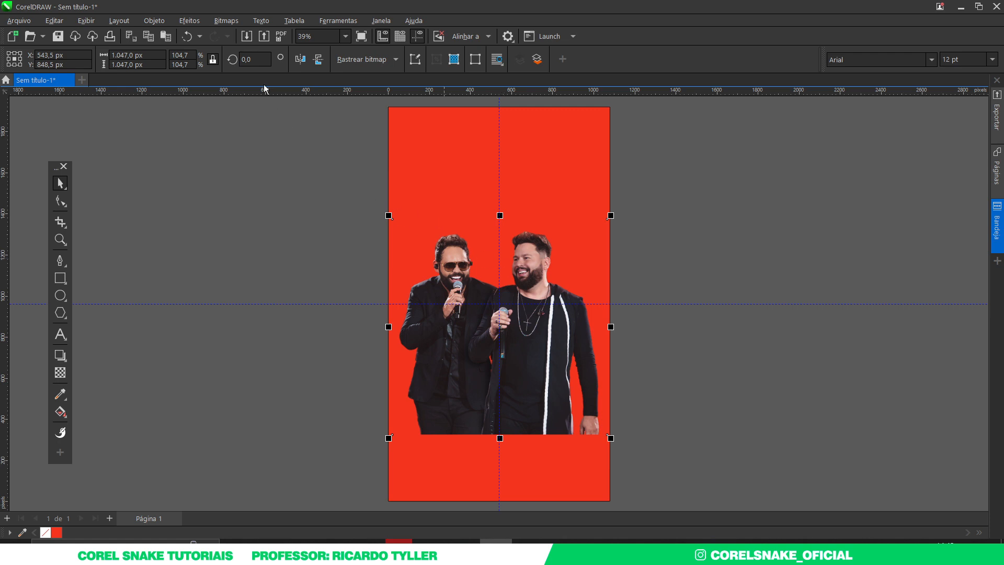
# Step: Open the Image Adjustment Lab for the singers' photo, reset its settings, and arrange the dialog so the page can be seen beside it
pyautogui.click(189, 20)
pyautogui.moveTo(196, 69)
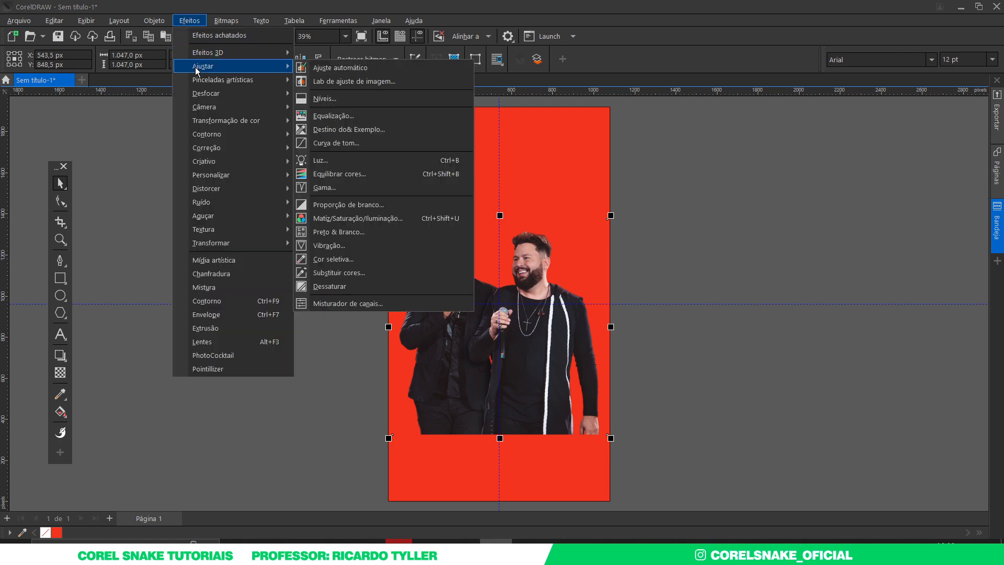
pyautogui.click(384, 82)
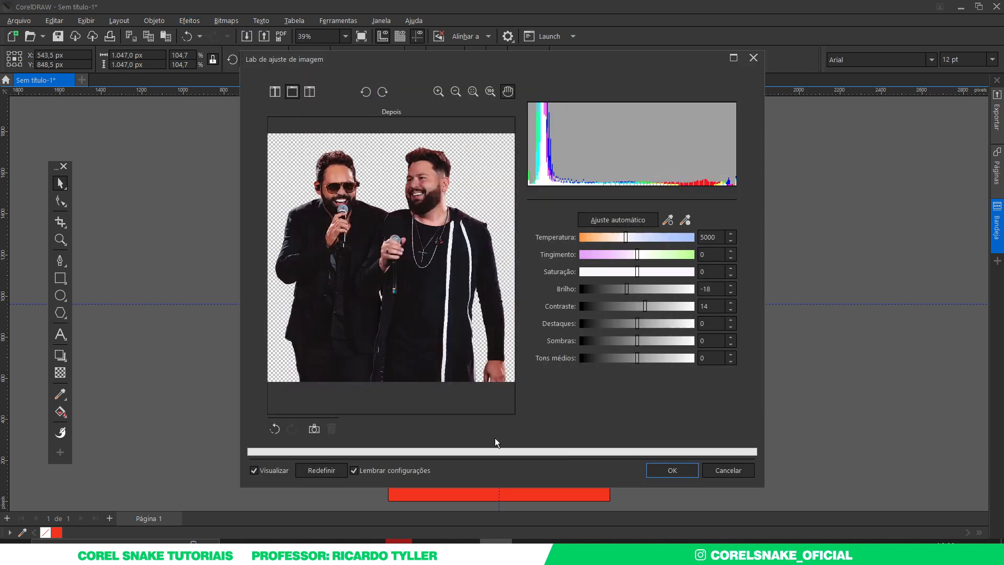
pyautogui.click(322, 470)
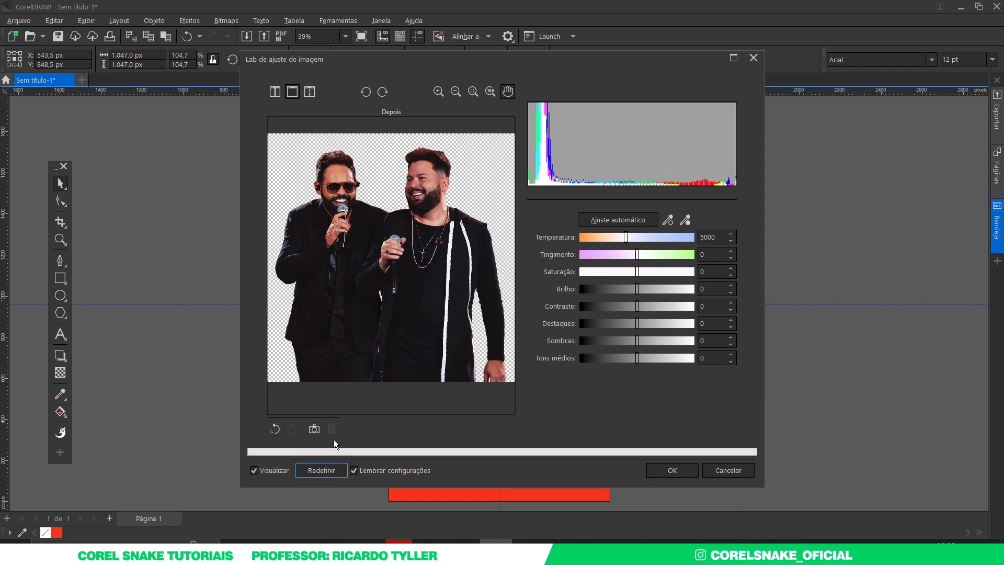
pyautogui.moveTo(389, 63); pyautogui.dragTo(750, 67)
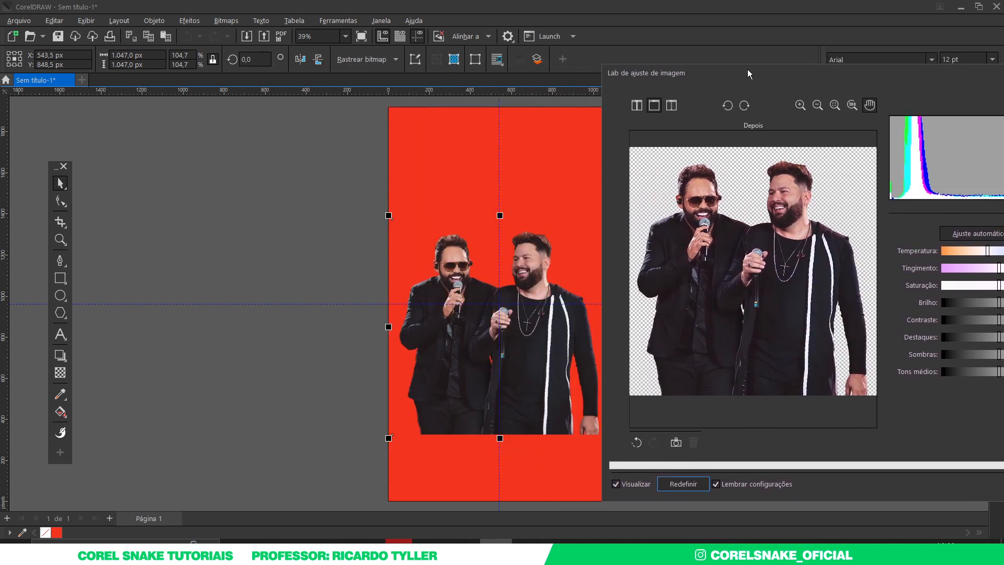
pyautogui.moveTo(466, 238); pyautogui.dragTo(216, 234)
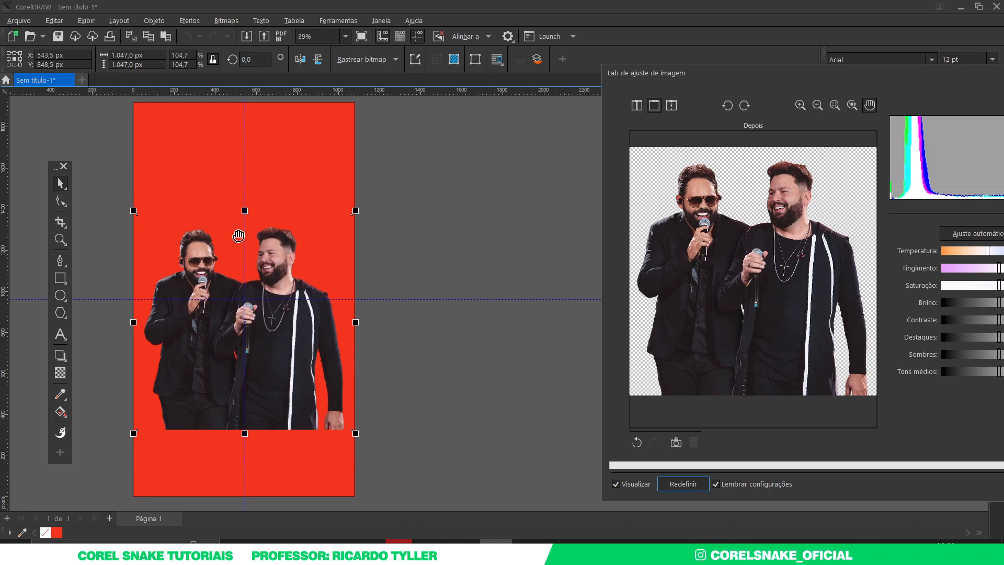
pyautogui.moveTo(662, 73); pyautogui.dragTo(446, 89)
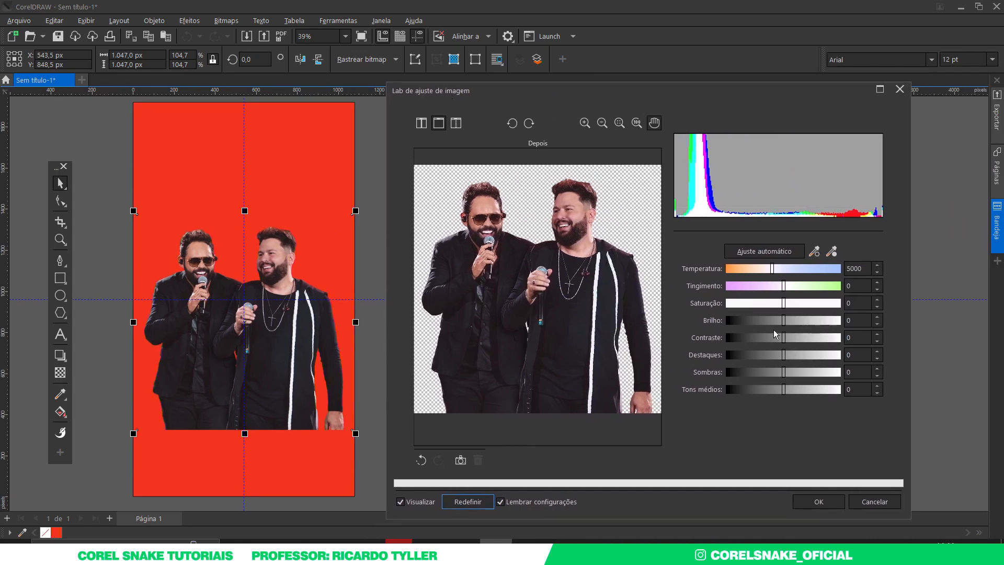
# Step: Set the singers' photo to brightness 10, contrast 21 and highlights 8, and apply the adjustment
pyautogui.moveTo(783, 323); pyautogui.dragTo(793, 343)
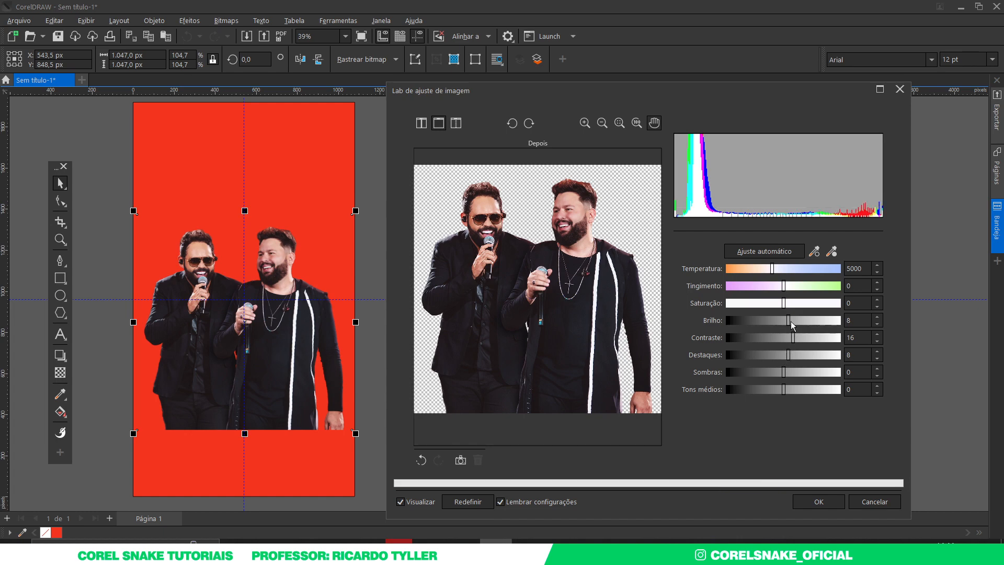
pyautogui.moveTo(787, 321); pyautogui.dragTo(789, 321)
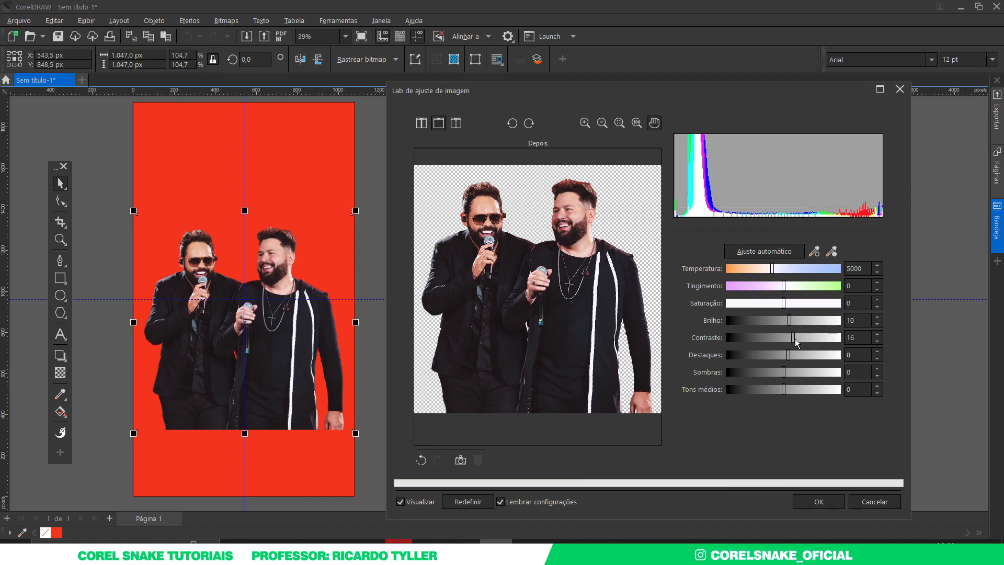
pyautogui.moveTo(794, 338); pyautogui.dragTo(796, 338)
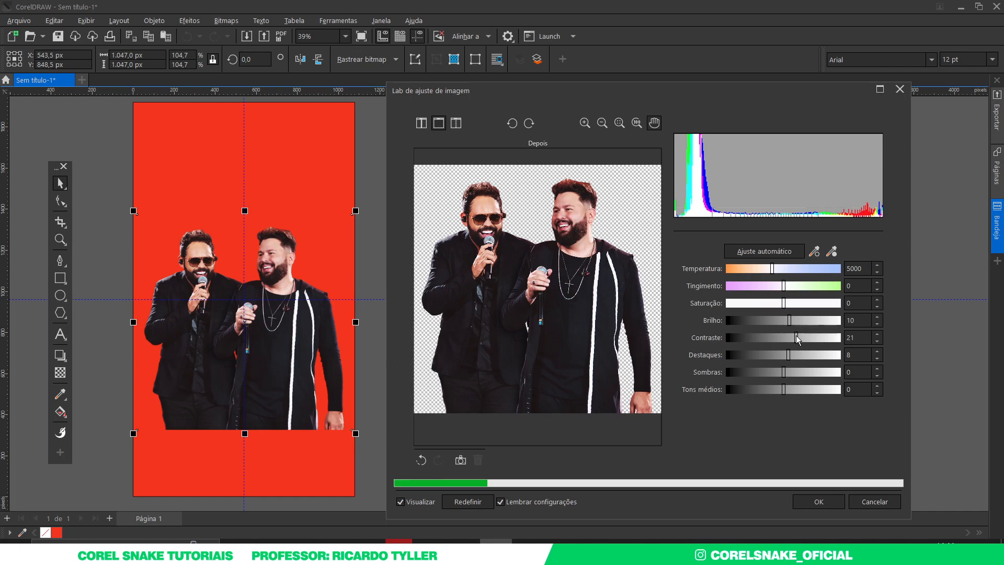
pyautogui.click(819, 503)
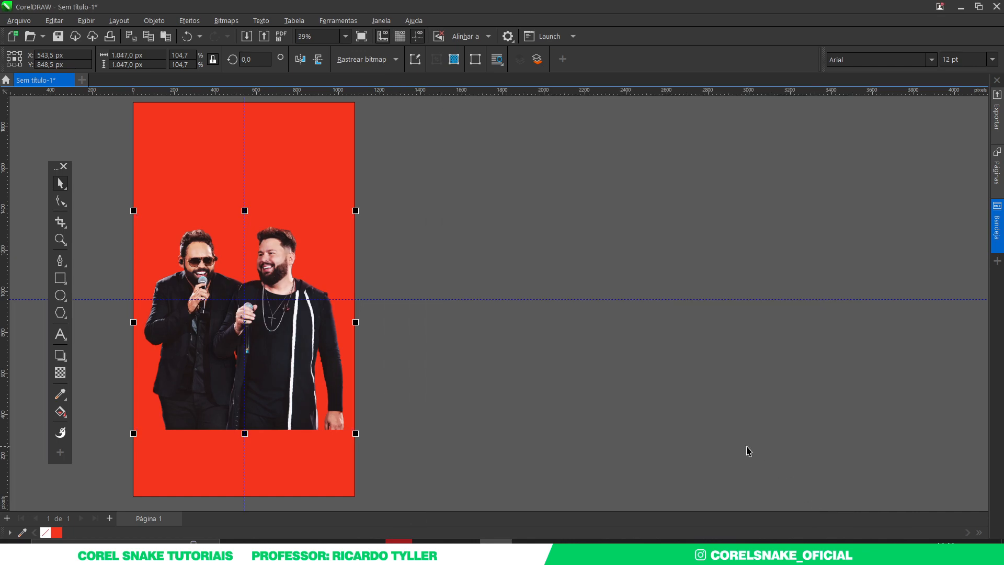
pyautogui.scroll(-1, 755, 431)
pyautogui.hotkey('shift', 'F4')
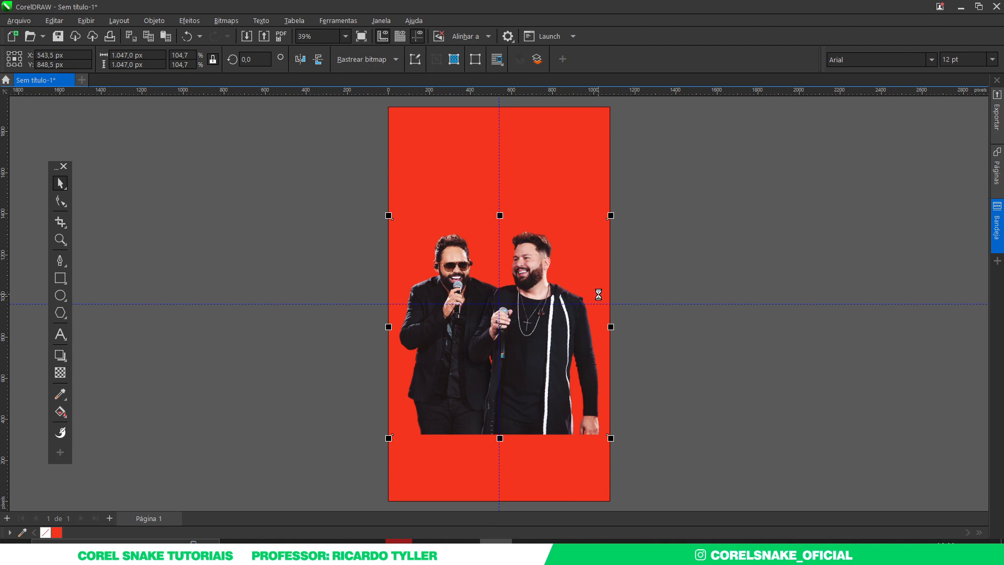
pyautogui.moveTo(573, 270); pyautogui.dragTo(645, 270)
pyautogui.rightClick(646, 270)
pyautogui.hotkey('ctrl', 'z')
# Step: Turn the copy of the singers' photo into a solid black silhouette with the Tone Curve, lowering the curve's white end to output 0
pyautogui.click(190, 21)
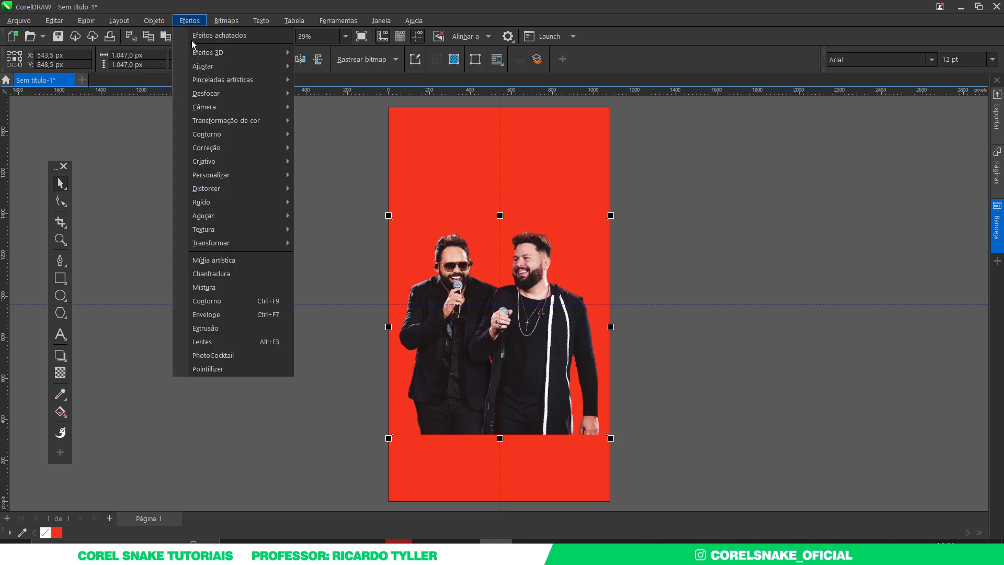
pyautogui.moveTo(209, 67)
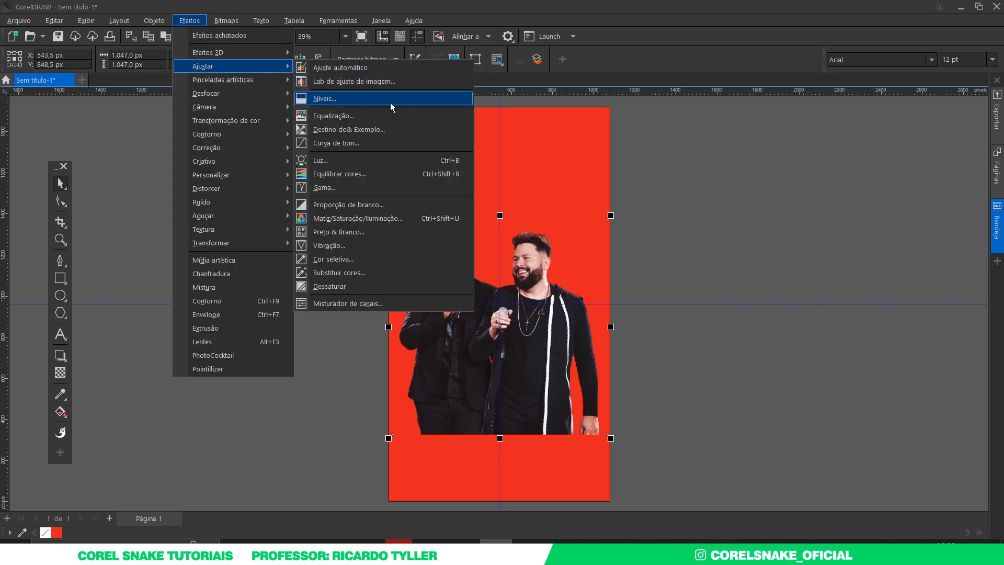
pyautogui.click(375, 142)
pyautogui.moveTo(485, 127); pyautogui.dragTo(828, 361)
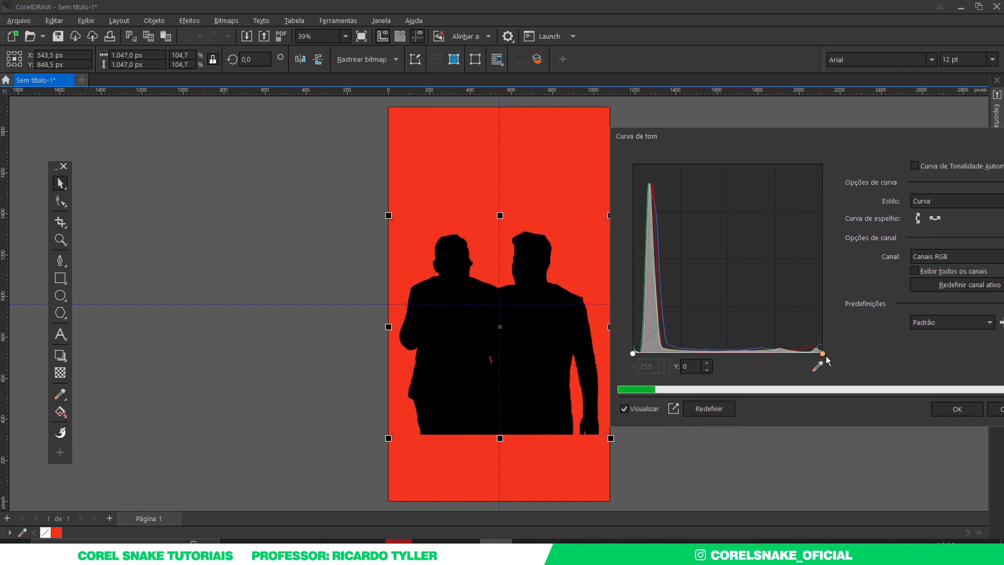
pyautogui.click(955, 410)
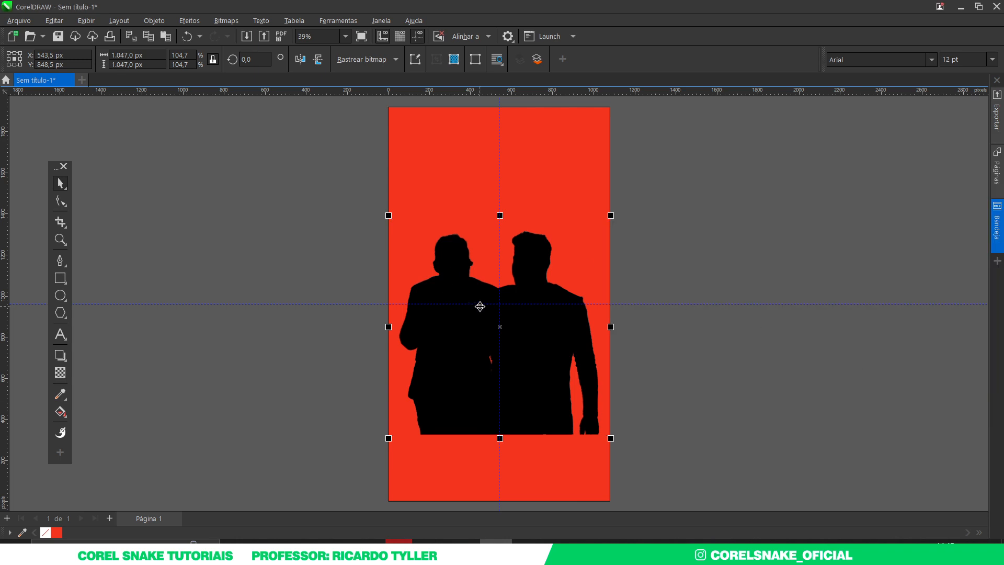
# Step: Outline-trace the black silhouette as a detailed logo, with the background colour removal set to a specified colour and the original image deleted
pyautogui.click(385, 60)
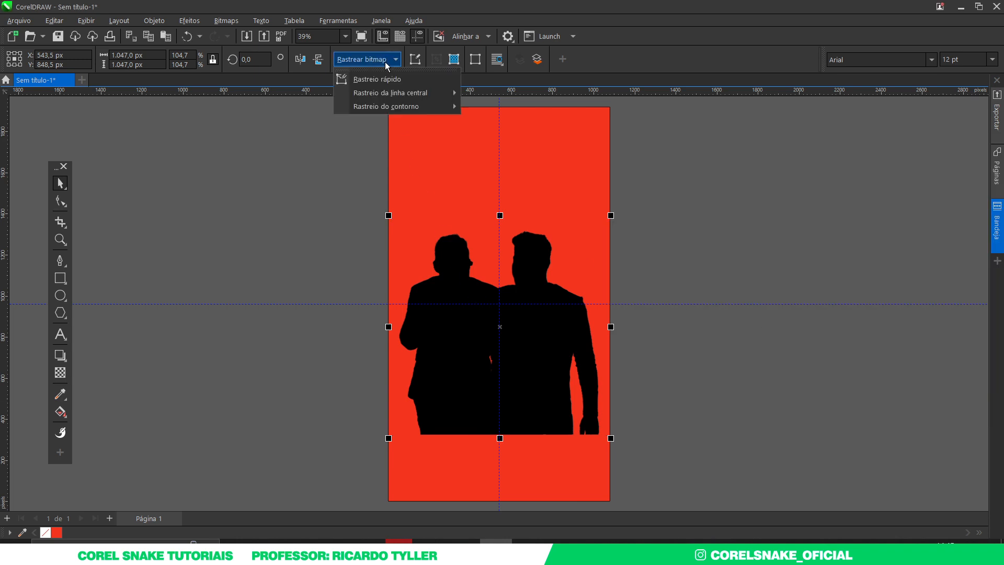
pyautogui.moveTo(398, 106)
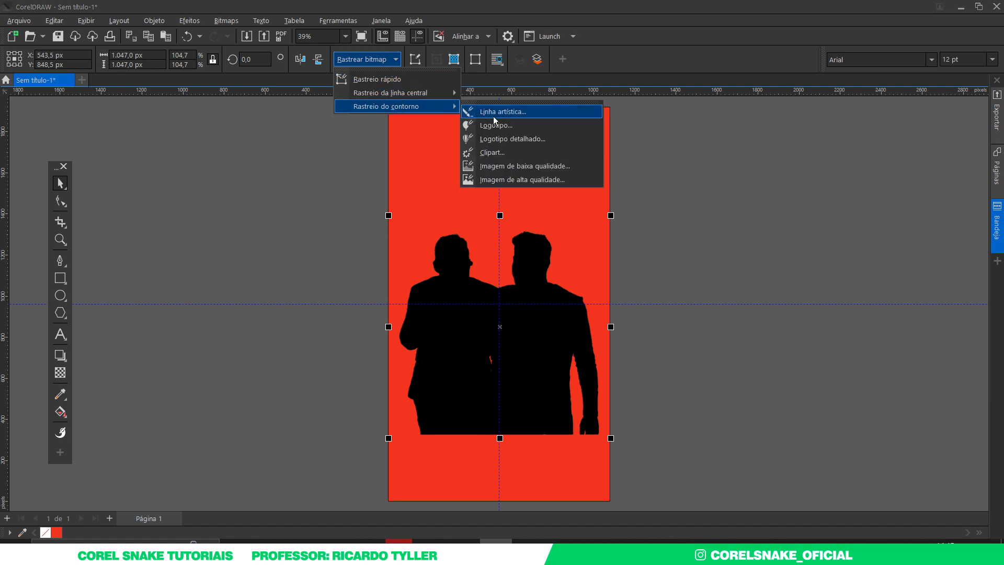
pyautogui.click(538, 139)
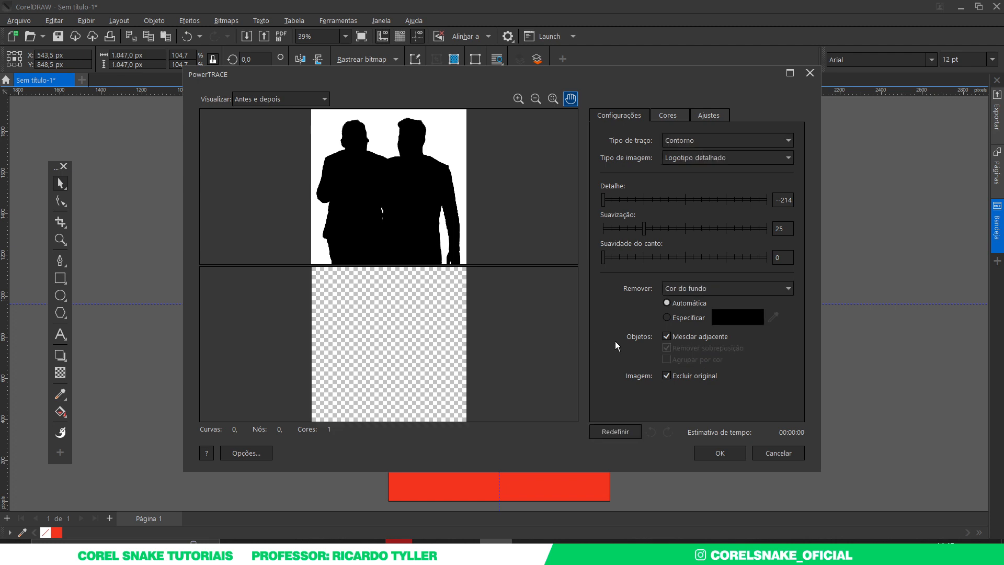
pyautogui.click(667, 317)
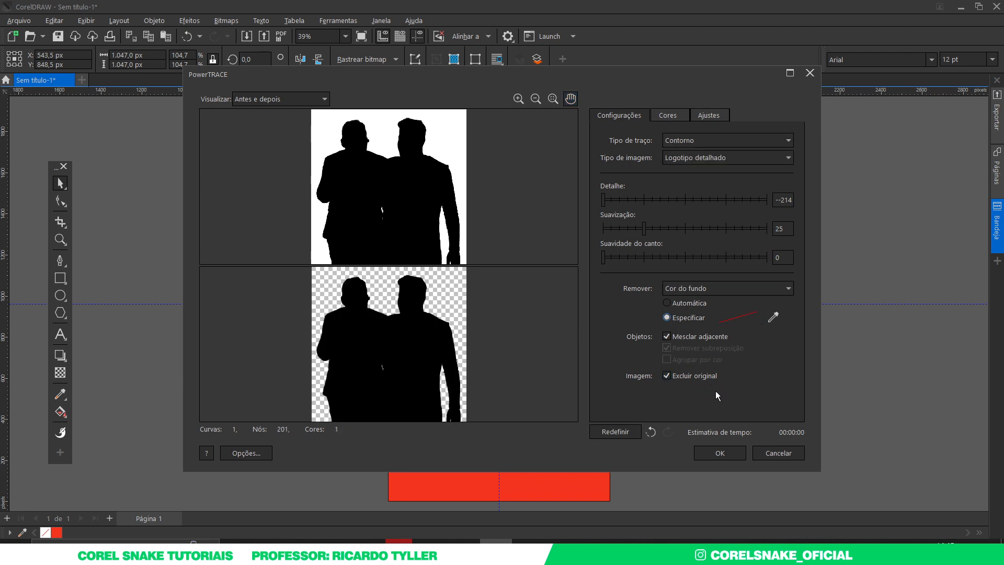
pyautogui.click(719, 453)
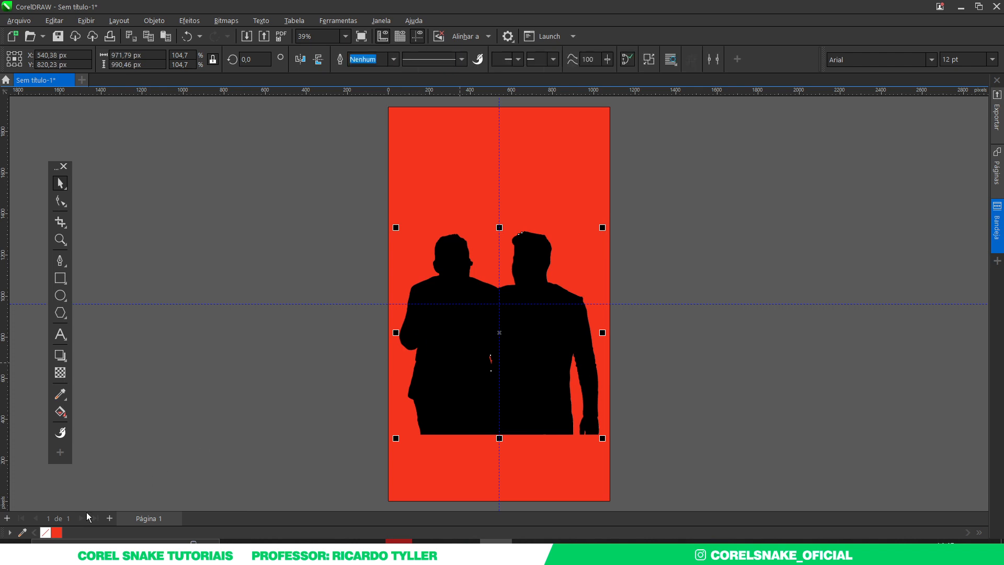
# Step: Fill the traced silhouette with white and send it one level back, behind the singers' photo
pyautogui.click(18, 552)
pyautogui.click(68, 532)
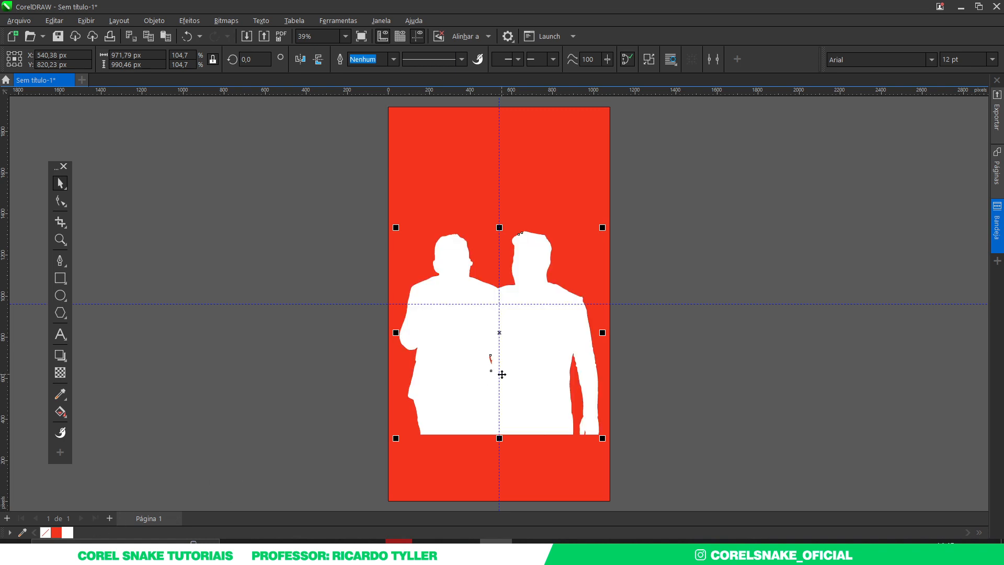
pyautogui.hotkey('ctrl', 'pagedown')
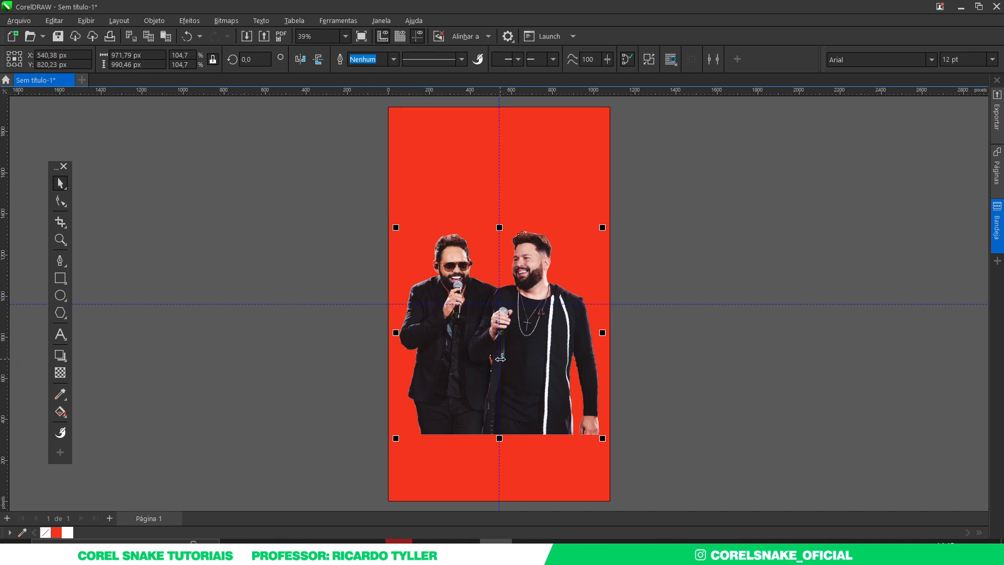
# Step: Shift the white silhouette about 20 px to the right so that it forms a white edge beside the singers
pyautogui.scroll(3, 494, 361)
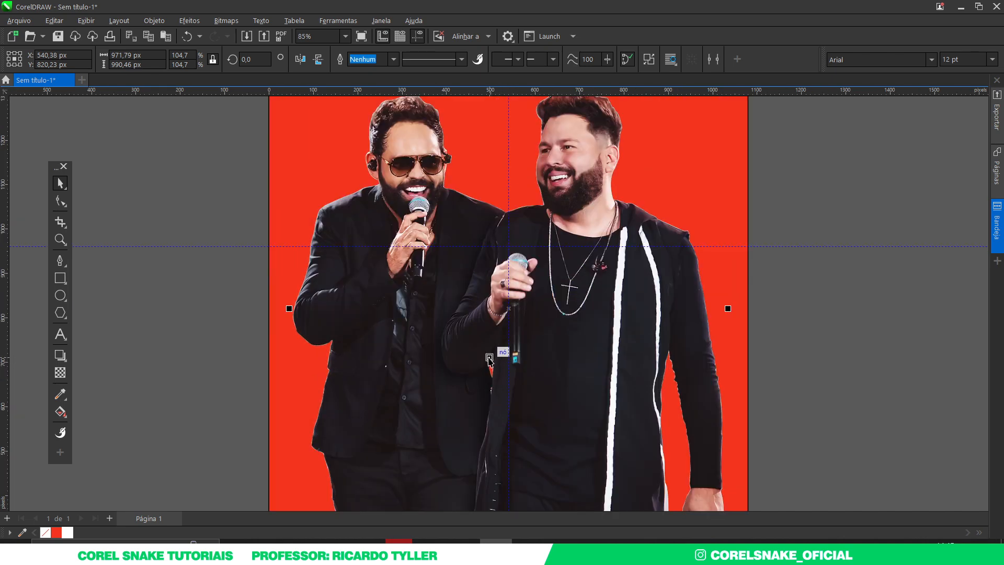
pyautogui.moveTo(489, 358); pyautogui.dragTo(502, 370)
pyautogui.scroll(-3, 502, 370)
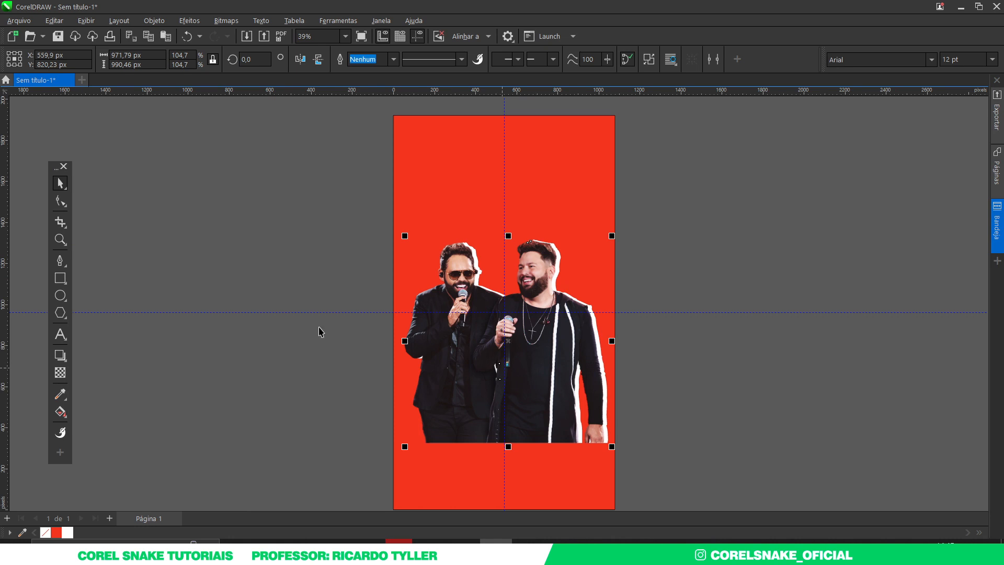
pyautogui.click(442, 124)
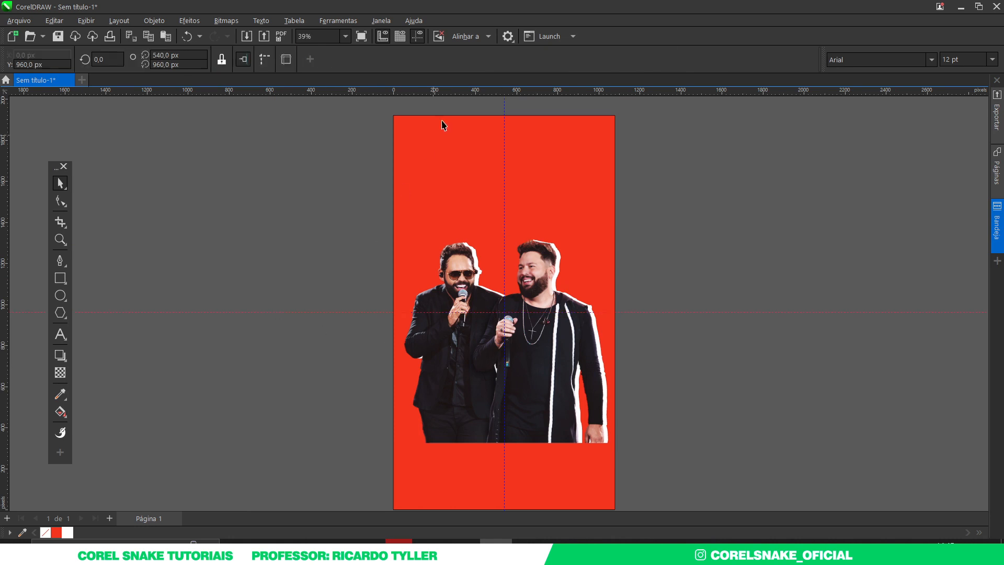
pyautogui.click(215, 156)
pyautogui.doubleClick(445, 59)
pyautogui.write('1')
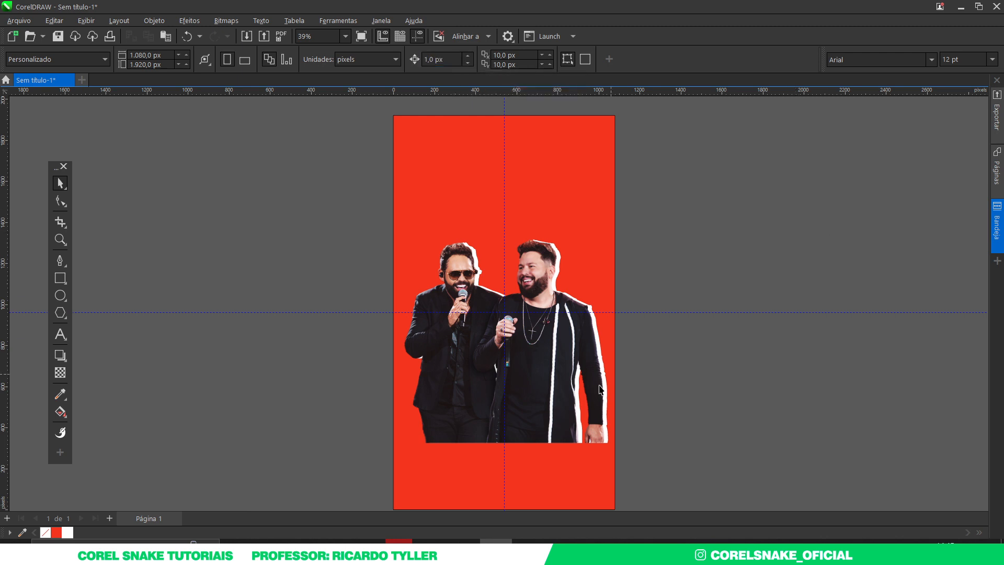
# Step: Try to skew the singers' photo slightly to the left, and undo it
pyautogui.scroll(1, 577, 421)
pyautogui.click(620, 371)
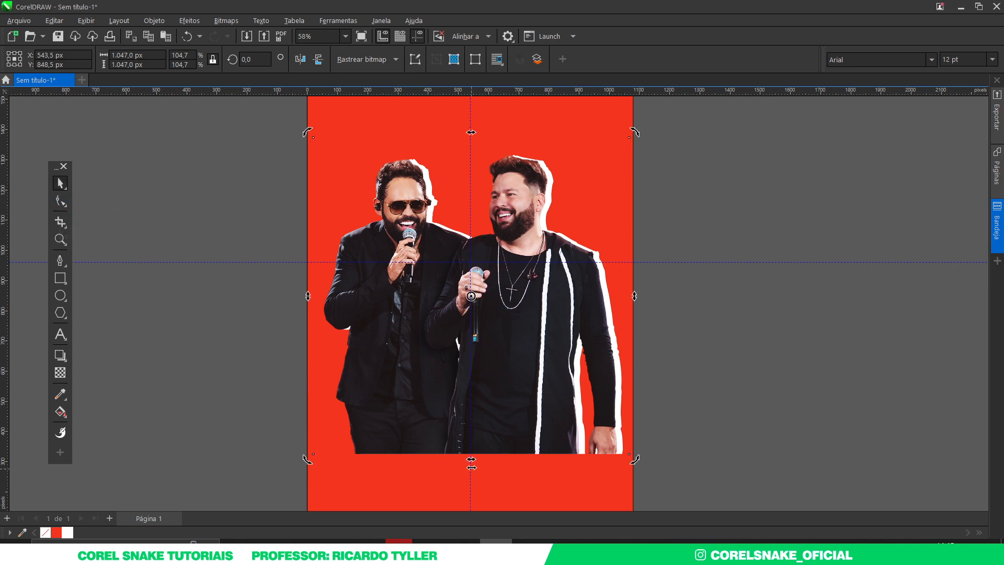
pyautogui.moveTo(472, 462); pyautogui.dragTo(469, 462)
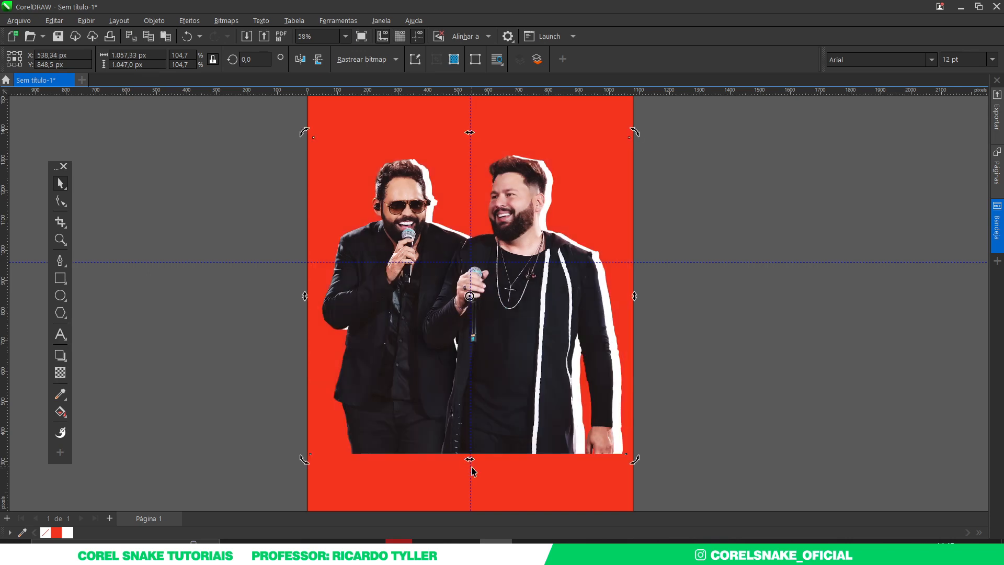
pyautogui.hotkey('ctrl', 'z')
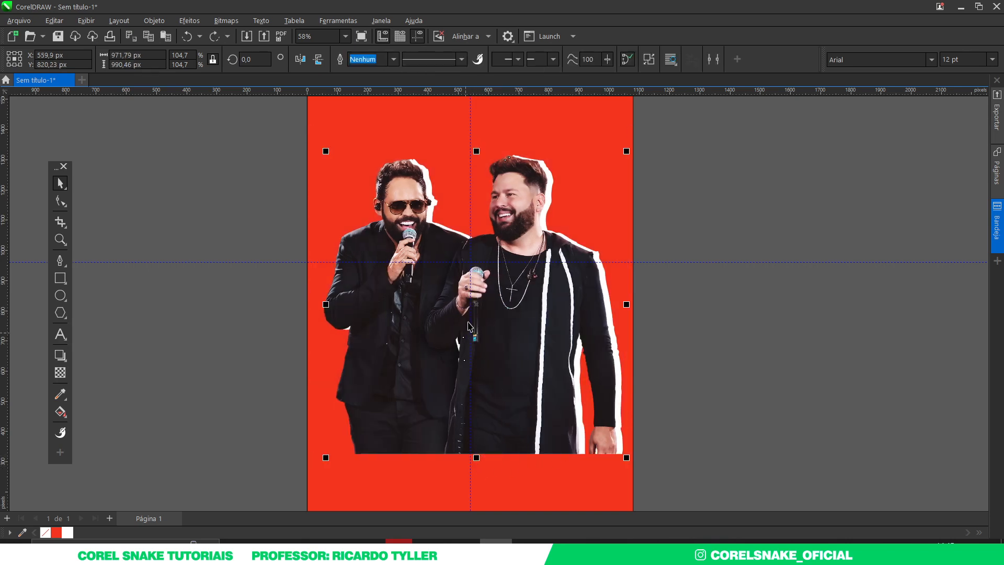
# Step: Skew the white silhouette behind the singers horizontally to about 966 px wide, narrowing the white edge at the lower right
pyautogui.click(473, 306)
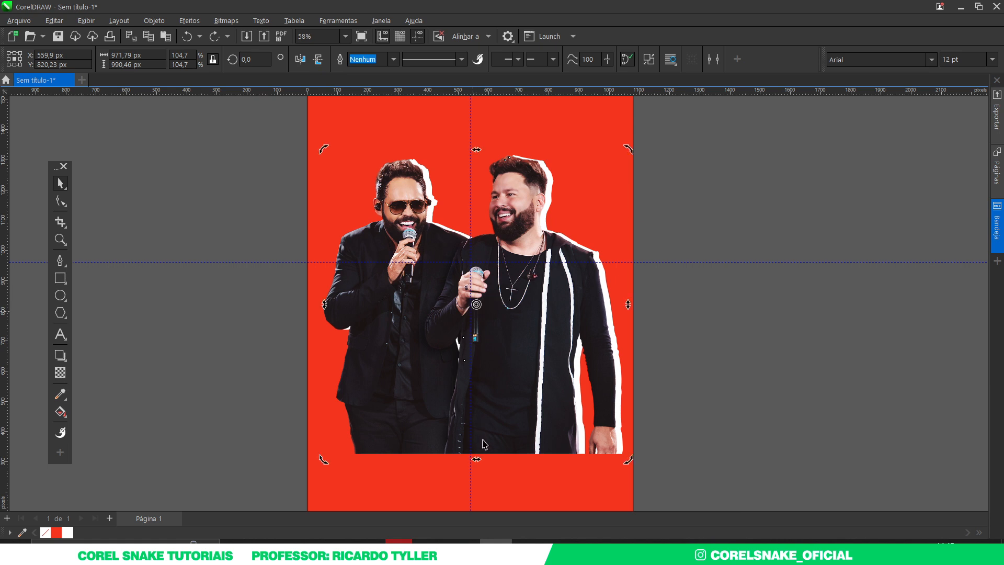
pyautogui.moveTo(476, 456); pyautogui.dragTo(480, 464)
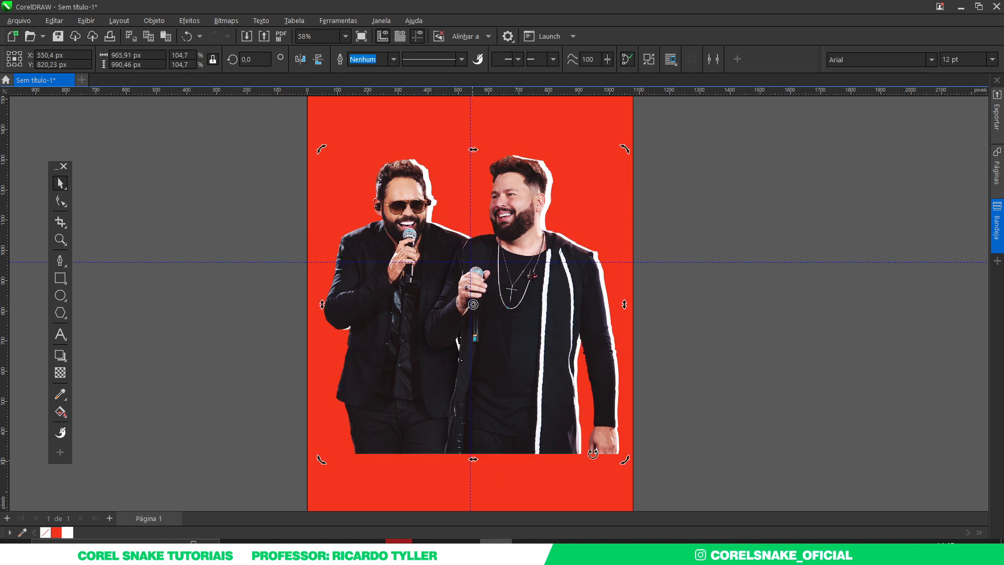
pyautogui.click(685, 399)
pyautogui.scroll(-1, 434, 407)
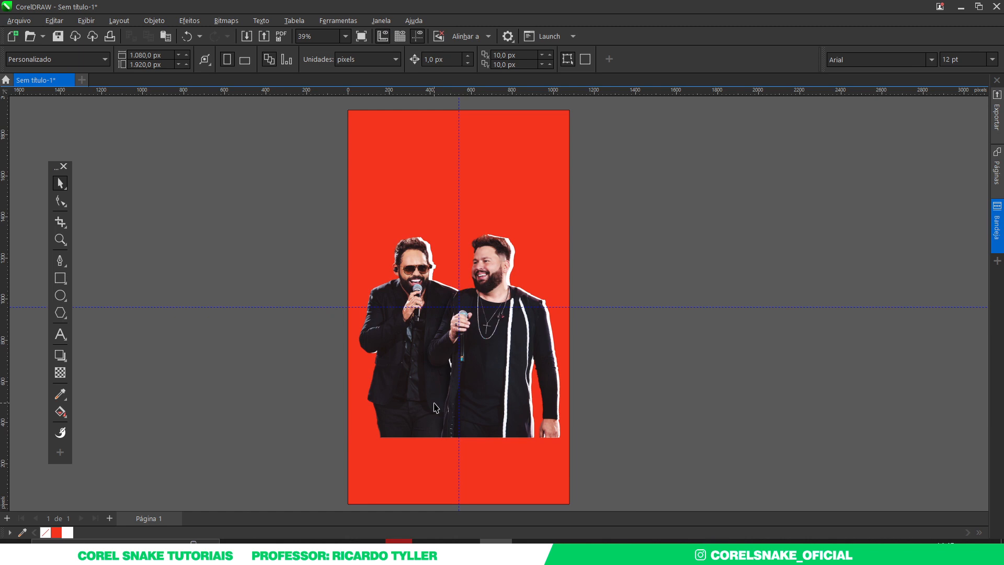
pyautogui.scroll(-1, 439, 387)
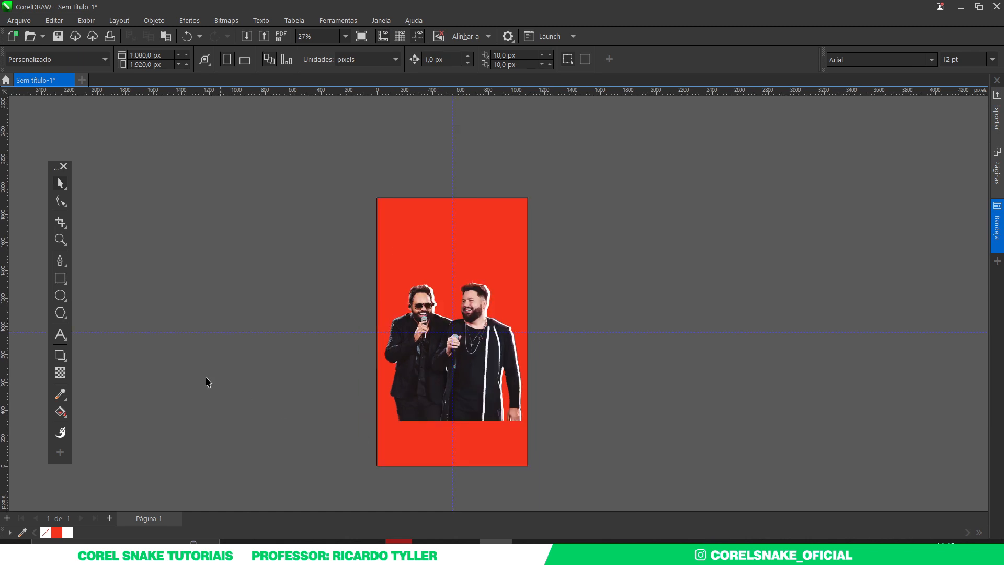
# Step: Place the white torn-paper image, 1898 × 803 px, over the lower part of the page, covering the bottom of the singers' photo
pyautogui.click(269, 550)
pyautogui.moveTo(331, 112); pyautogui.dragTo(489, 438)
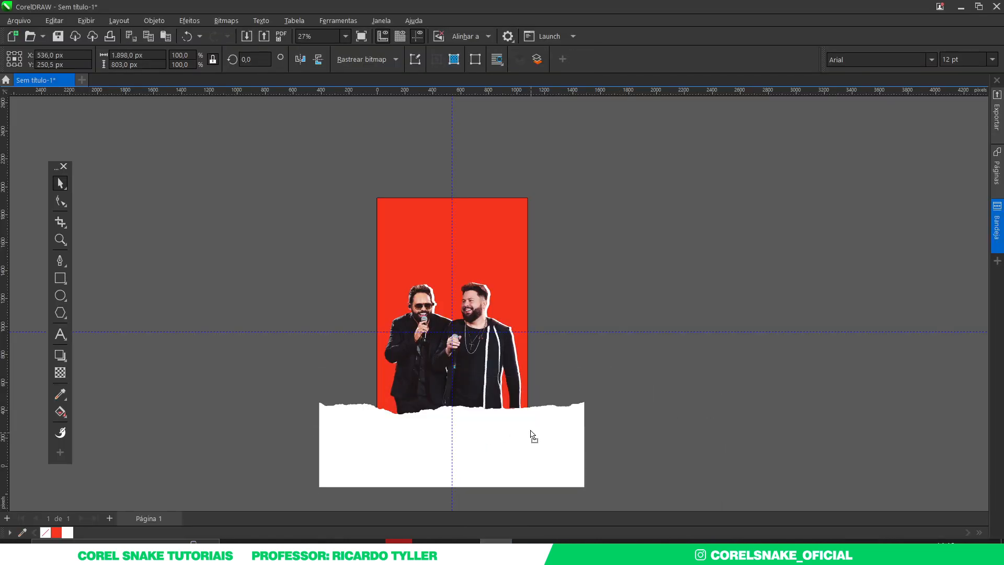
pyautogui.moveTo(537, 455); pyautogui.dragTo(544, 441)
pyautogui.press('Down')
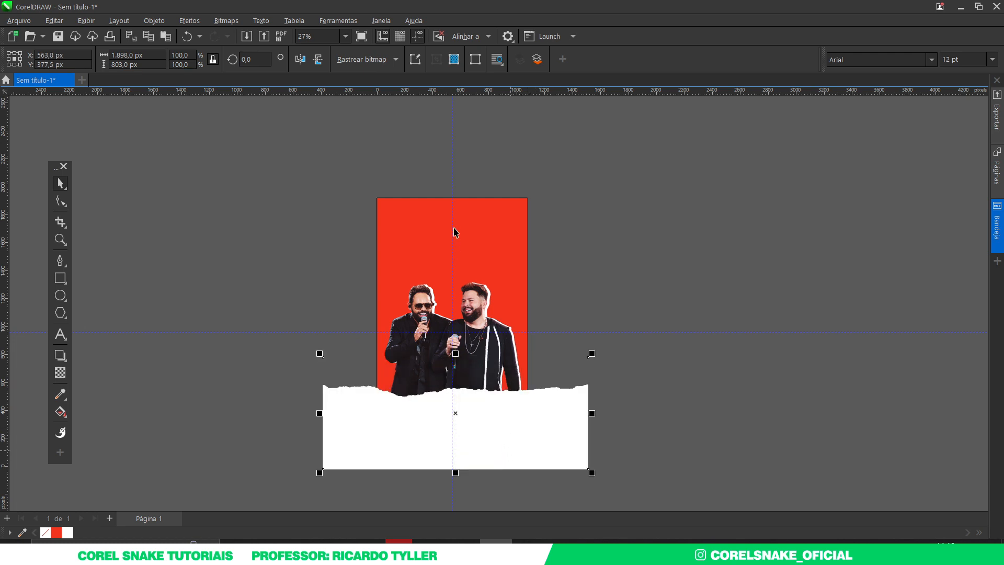
# Step: Intersect the torn-paper image with the page background so it fits the 1080 px page width, and delete the oversized original
pyautogui.click(479, 208)
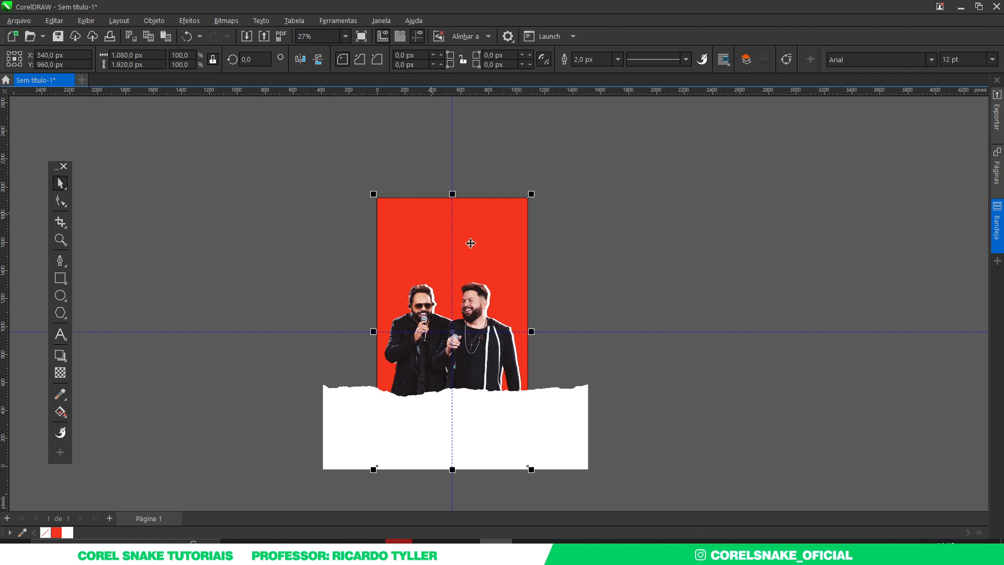
pyautogui.keyDown('shift'); pyautogui.click(364, 412); pyautogui.keyUp('shift')
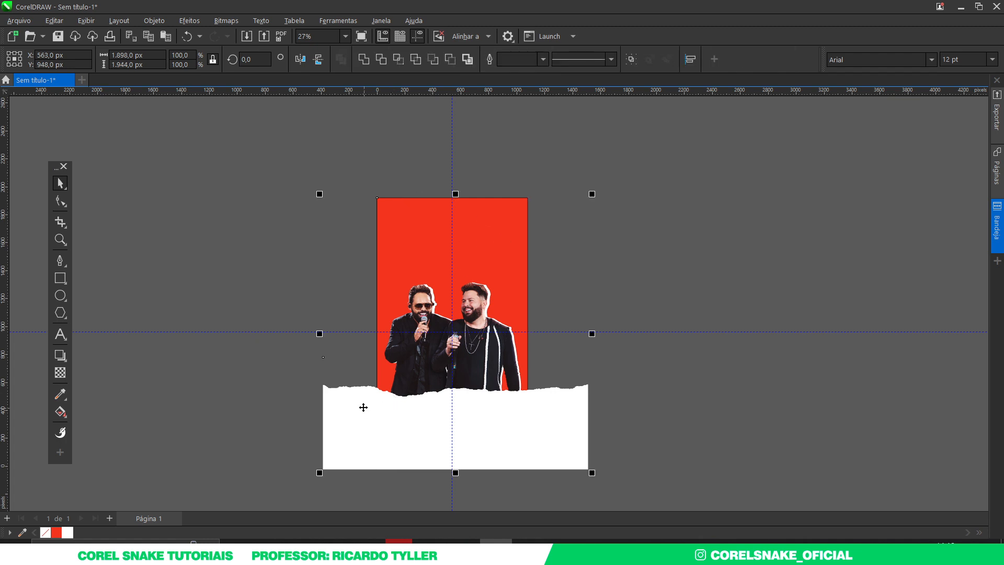
pyautogui.click(346, 417)
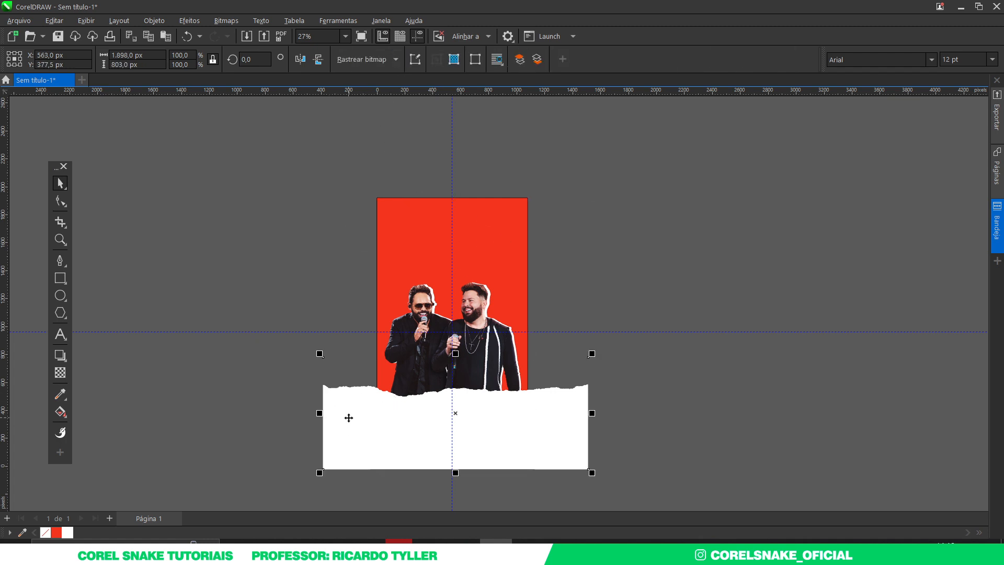
pyautogui.press('Delete')
pyautogui.press('F4')
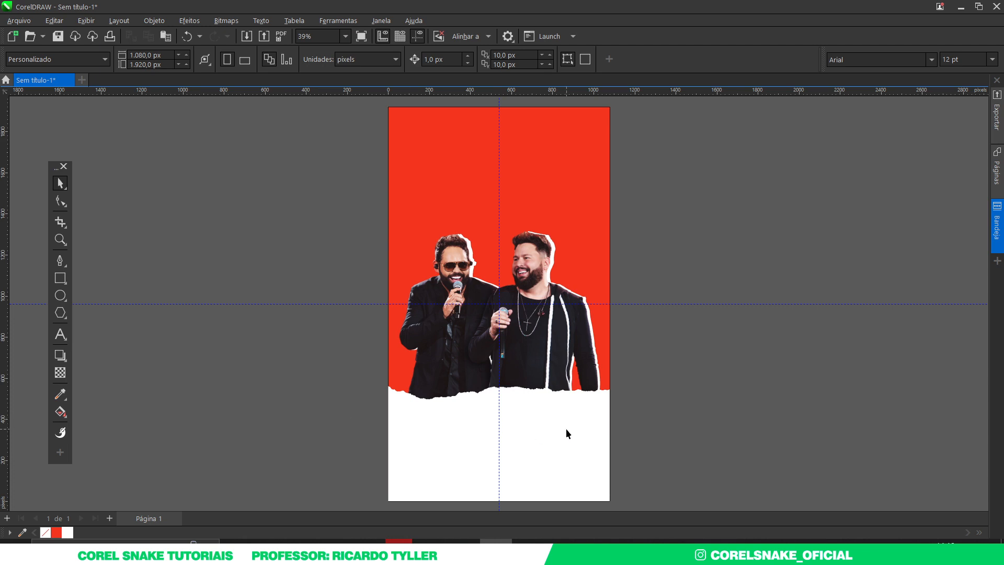
# Step: Try to compress the torn paper's height to about 687 px, and undo it
pyautogui.click(531, 421)
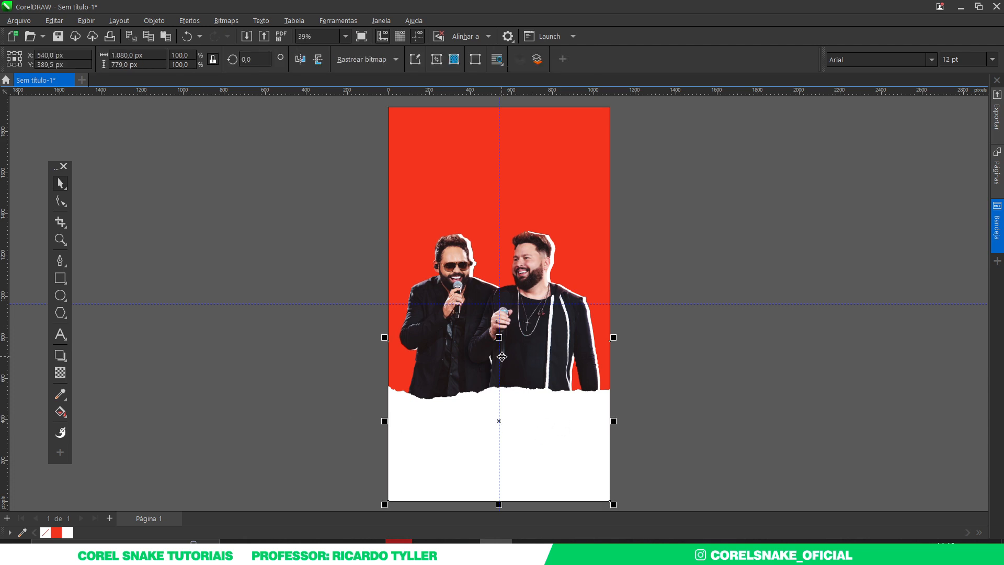
pyautogui.moveTo(499, 338); pyautogui.dragTo(499, 356)
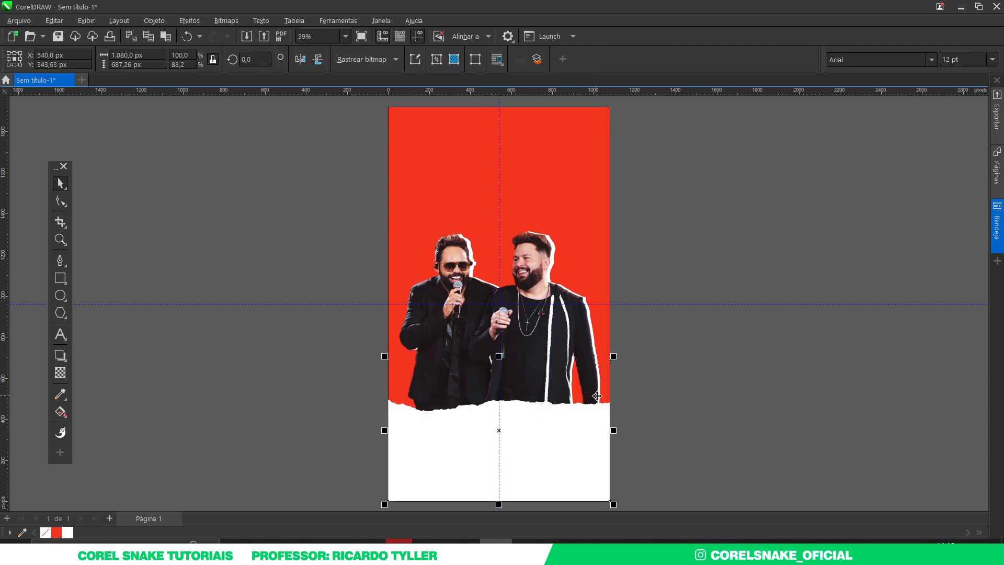
pyautogui.hotkey('ctrl', 'z')
pyautogui.click(701, 359)
# Step: Try to enlarge the singers' photo and its white silhouette together to 1073 px square, and undo it
pyautogui.moveTo(344, 179); pyautogui.dragTo(679, 486)
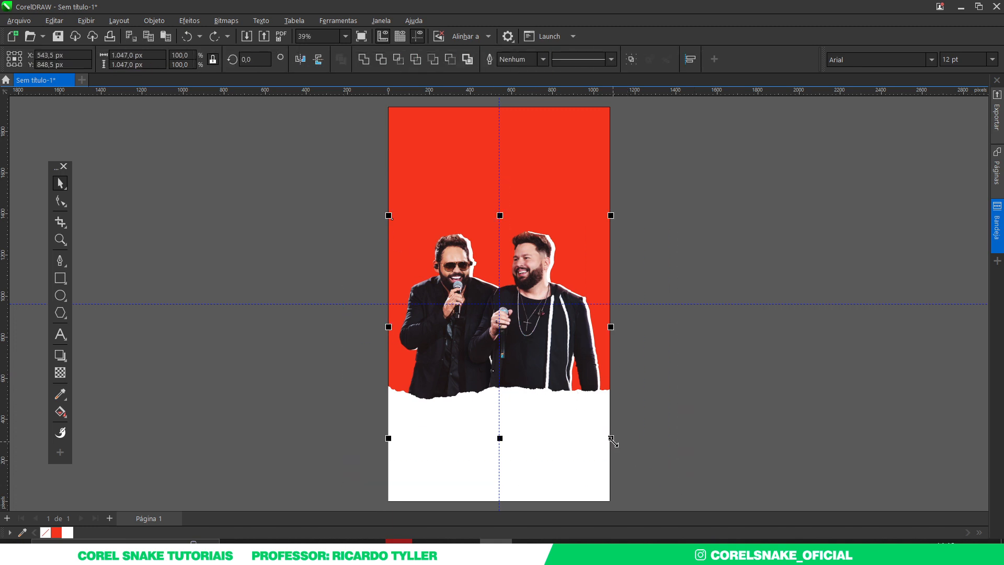
pyautogui.moveTo(612, 439)
pyautogui.mouseDown()
pyautogui.moveTo(620, 428)
pyautogui.moveTo(615, 444)
pyautogui.mouseUp()
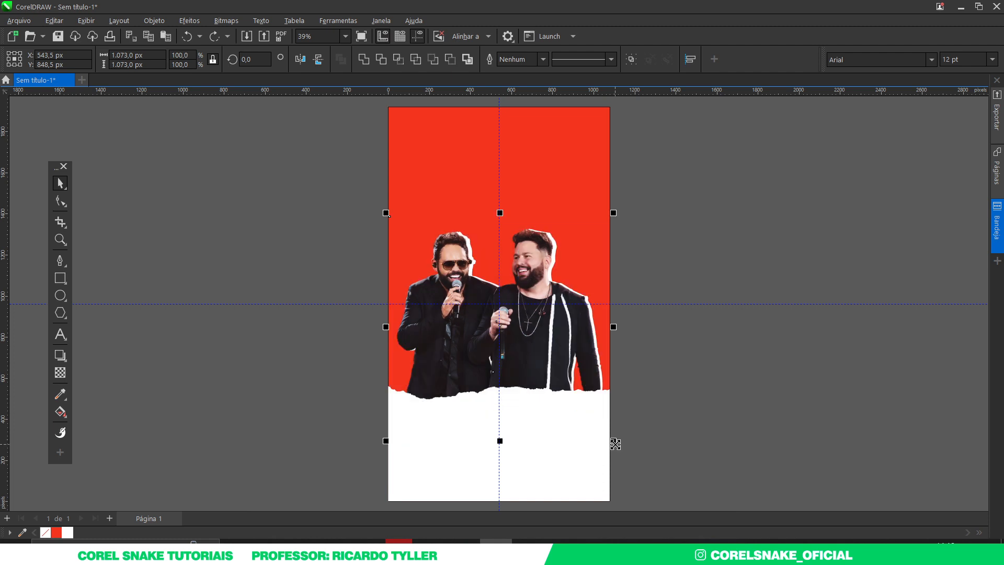
pyautogui.hotkey('ctrl', 'z')
pyautogui.click(709, 428)
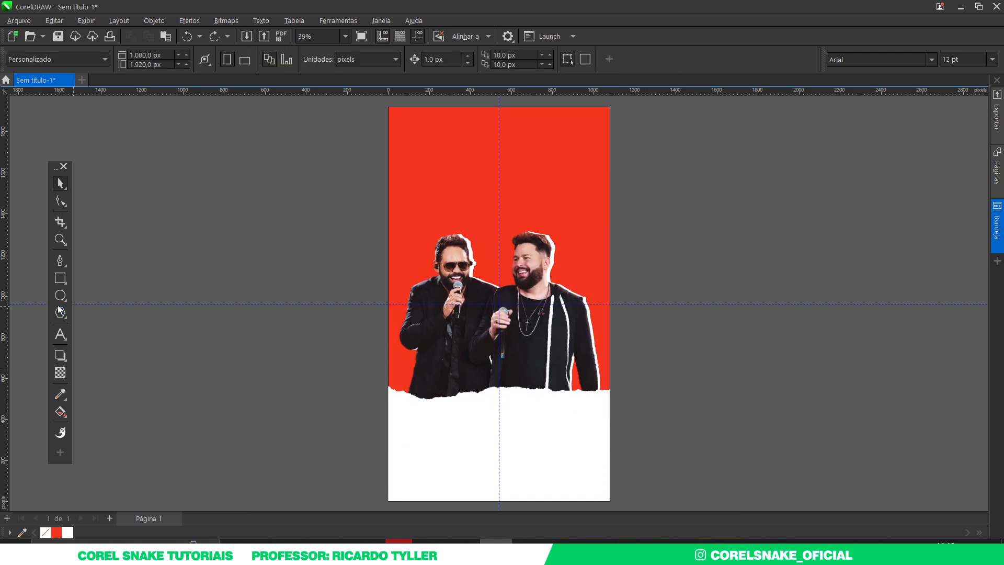
# Step: Add the text "PUB MIX" on two lines in Arial 24 pt, in the empty area to the left of the page
pyautogui.click(60, 335)
pyautogui.click(247, 390)
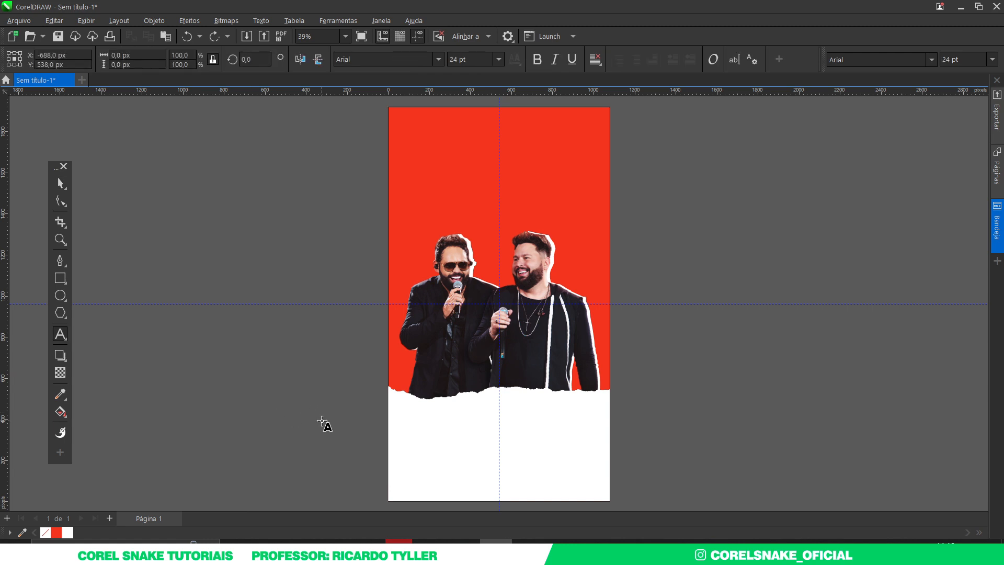
pyautogui.write('PUB ')
pyautogui.write('MIX')
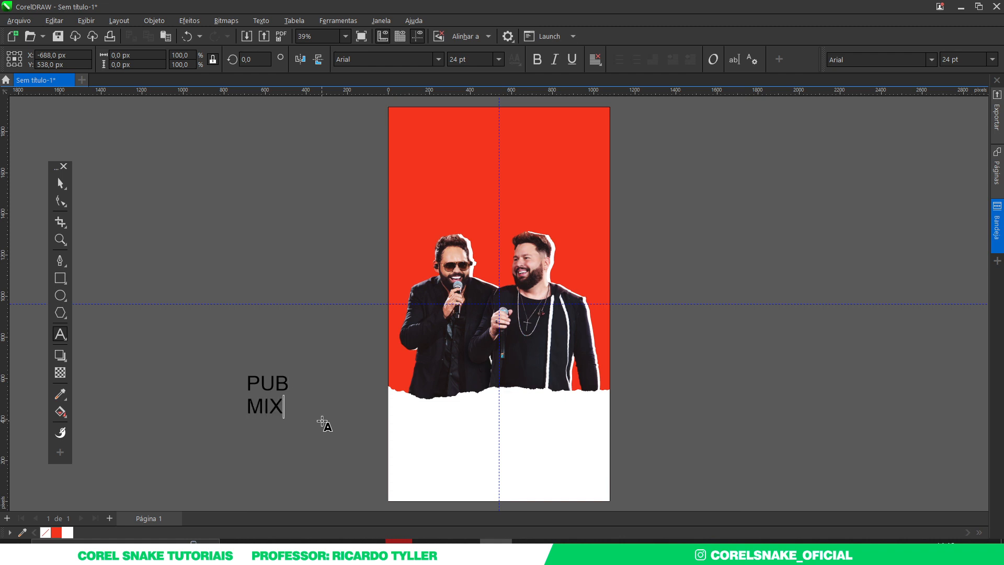
# Step: Move the "PUB MIX" text onto the red area above the singers and fill it white
pyautogui.click(61, 182)
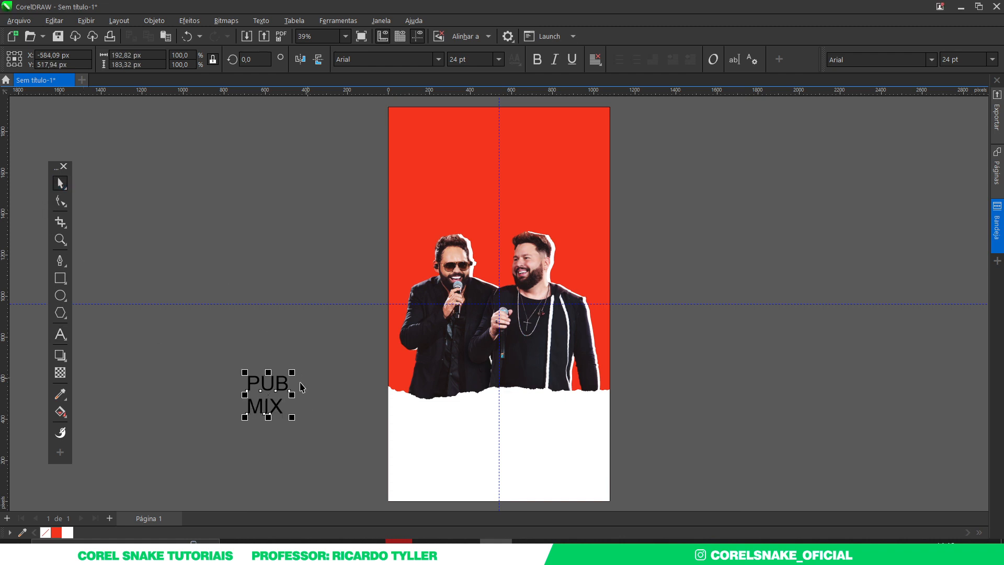
pyautogui.moveTo(292, 376); pyautogui.dragTo(522, 156)
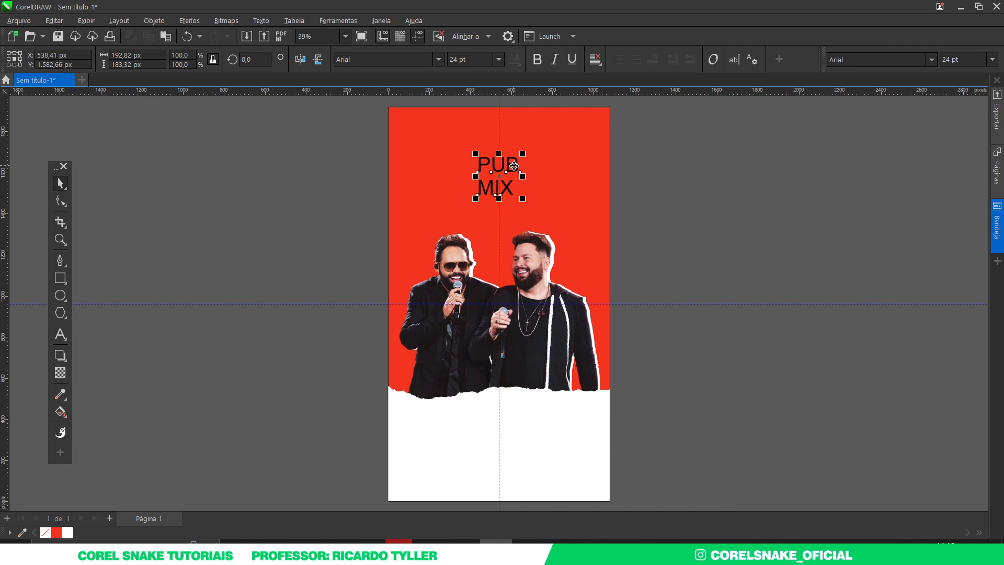
pyautogui.click(71, 531)
# Step: Change the "PUB MIX" font to ARMADIRA and enlarge the text to about 471 px wide
pyautogui.click(932, 60)
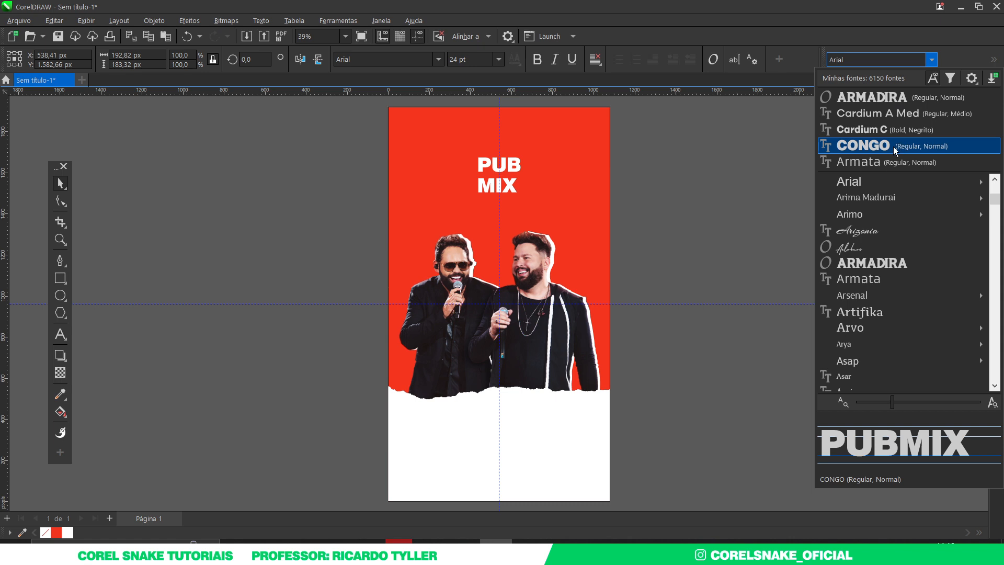
pyautogui.click(871, 96)
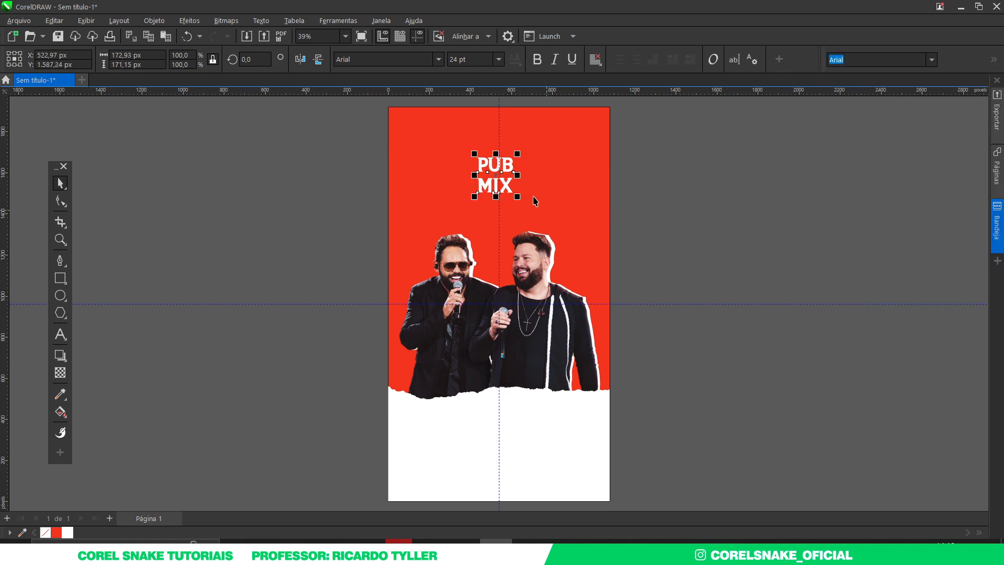
pyautogui.moveTo(517, 196); pyautogui.dragTo(547, 226)
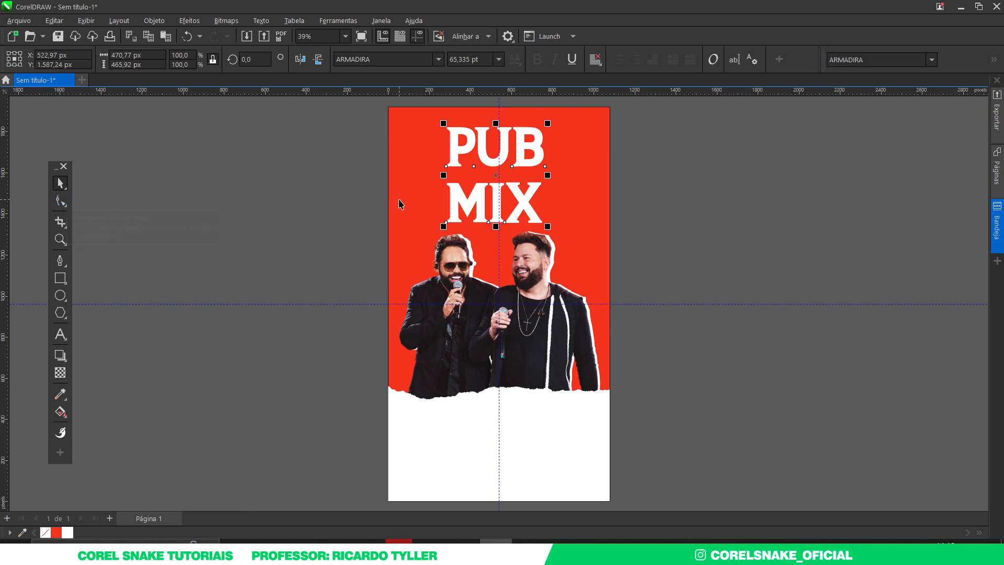
# Step: Break the text apart into separate lines and move "MIX" up close beneath "PUB"
pyautogui.hotkey('ctrl', 'k')
pyautogui.moveTo(380, 114); pyautogui.dragTo(607, 237)
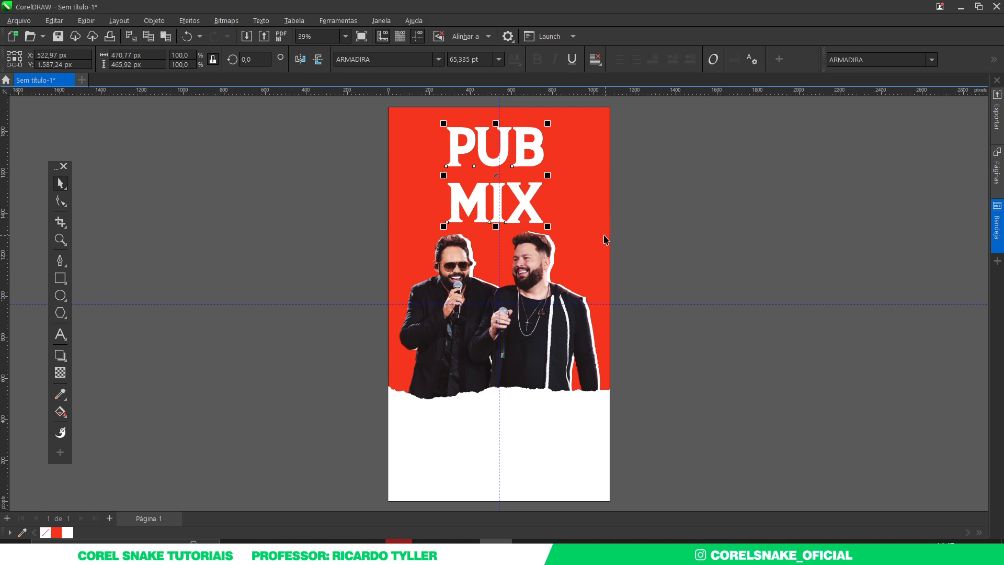
pyautogui.click(525, 214)
pyautogui.moveTo(527, 213); pyautogui.dragTo(528, 197)
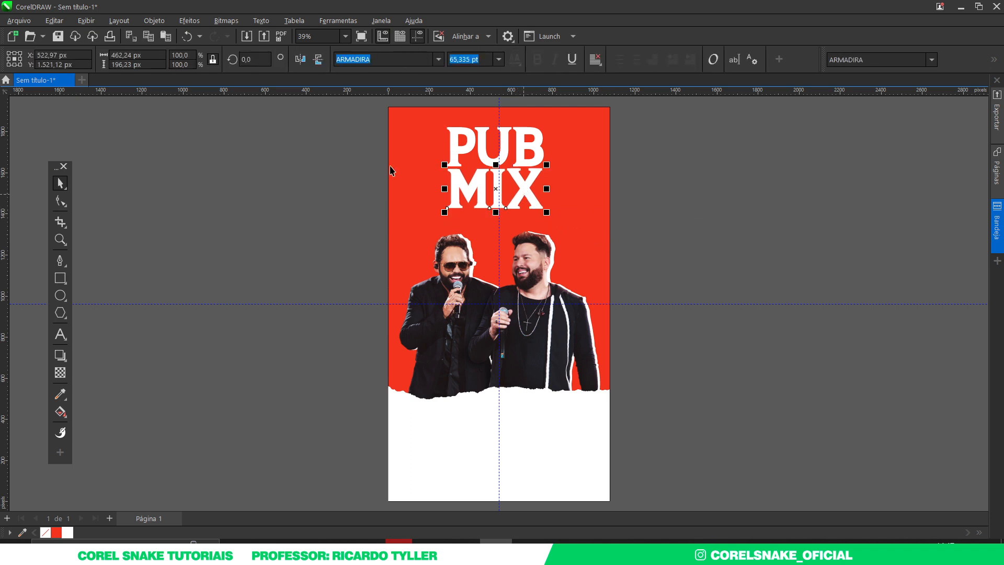
# Step: Enlarge both title words together to about 655 px wide and lower them so "MIX" overlaps the singers' heads
pyautogui.moveTo(354, 113); pyautogui.dragTo(624, 238)
pyautogui.moveTo(549, 212); pyautogui.dragTo(566, 221)
pyautogui.moveTo(531, 159); pyautogui.dragTo(533, 172)
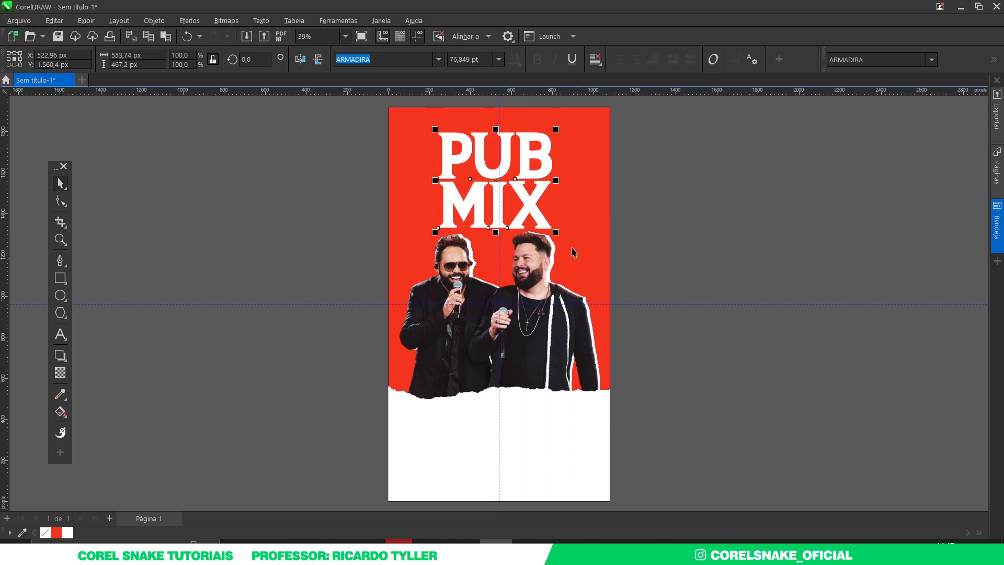
pyautogui.moveTo(556, 232); pyautogui.dragTo(569, 241)
pyautogui.moveTo(540, 206); pyautogui.dragTo(539, 216)
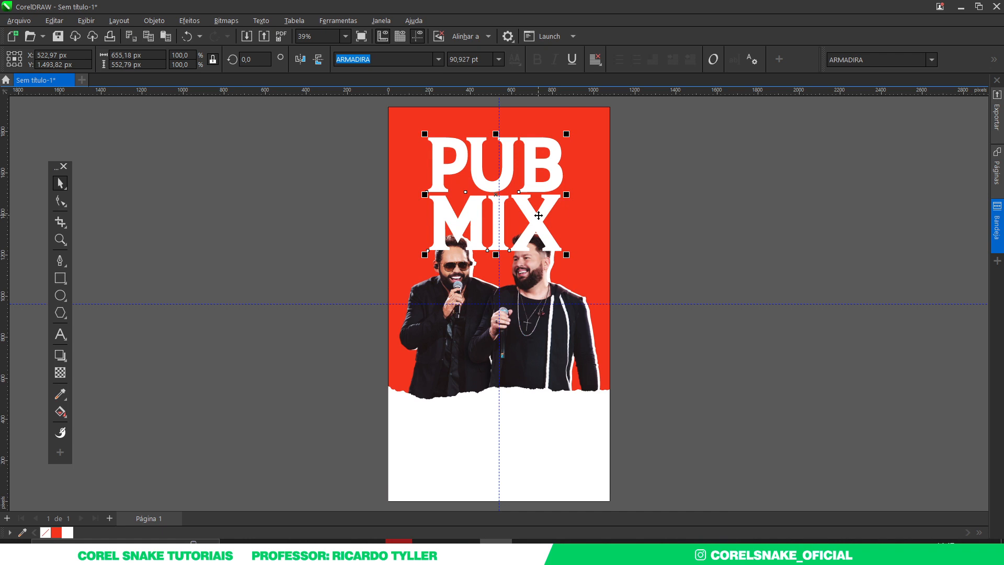
# Step: Place both title words behind the singers but in front of the red background, and shift them up about 31 px
pyautogui.hotkey('shift', 'pagedown')
pyautogui.hotkey('ctrl', 'pageup')
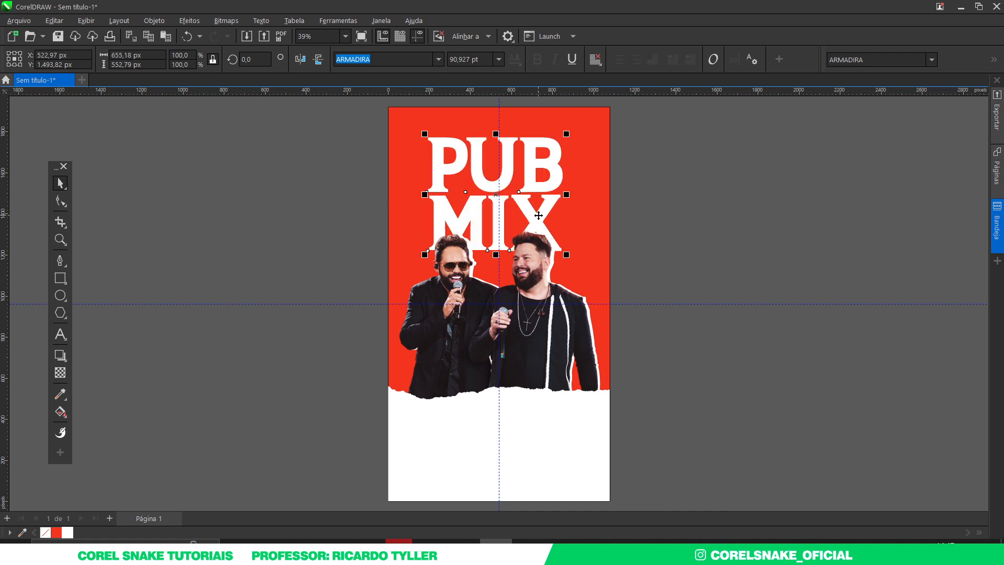
pyautogui.moveTo(539, 216); pyautogui.dragTo(538, 210)
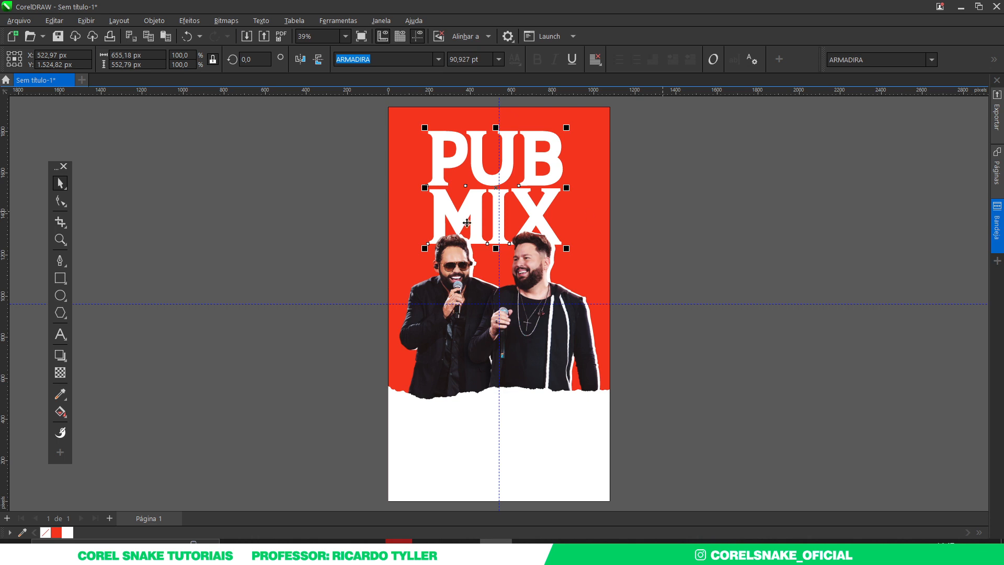
pyautogui.click(160, 346)
# Step: Draw a circle about 472 px across, centred horizontally on the torn edge, with an orange-red fill and no outline
pyautogui.click(60, 295)
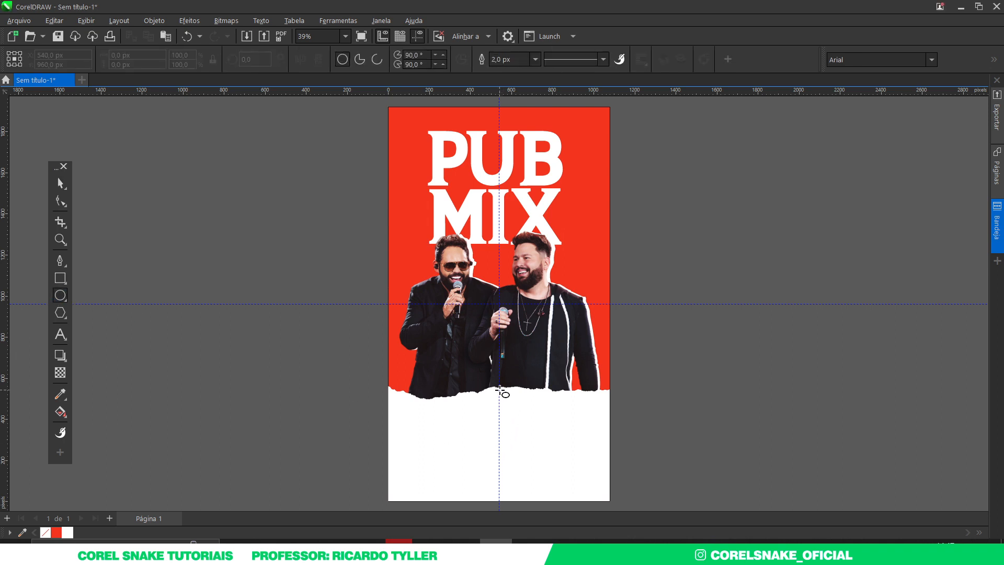
pyautogui.moveTo(500, 390); pyautogui.dragTo(482, 343)
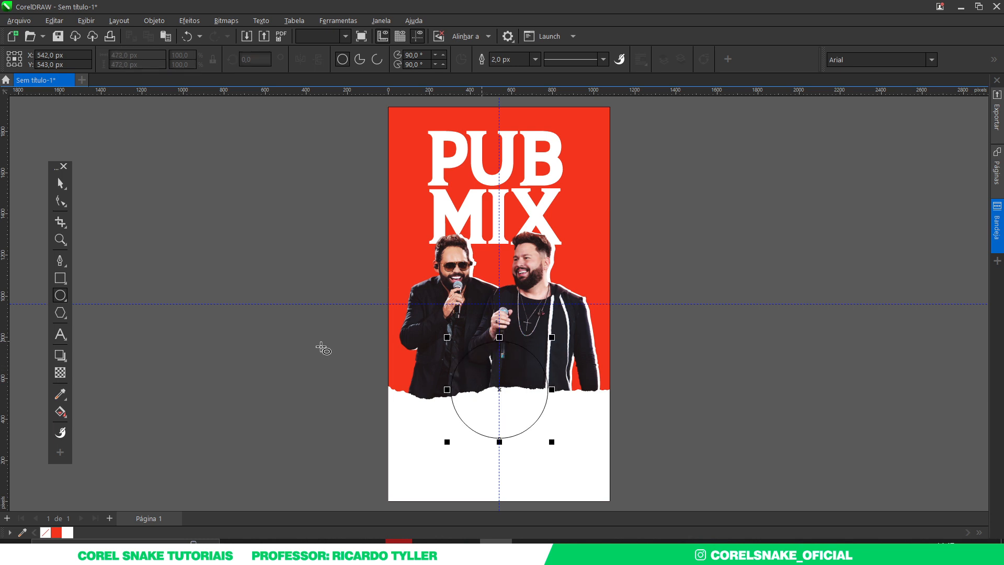
pyautogui.click(60, 183)
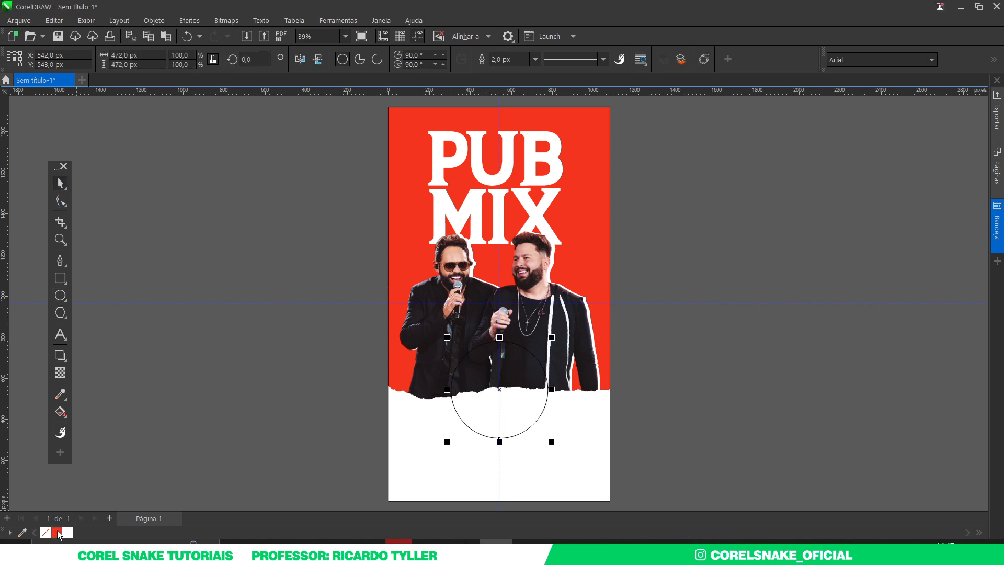
pyautogui.click(56, 532)
pyautogui.rightClick(45, 532)
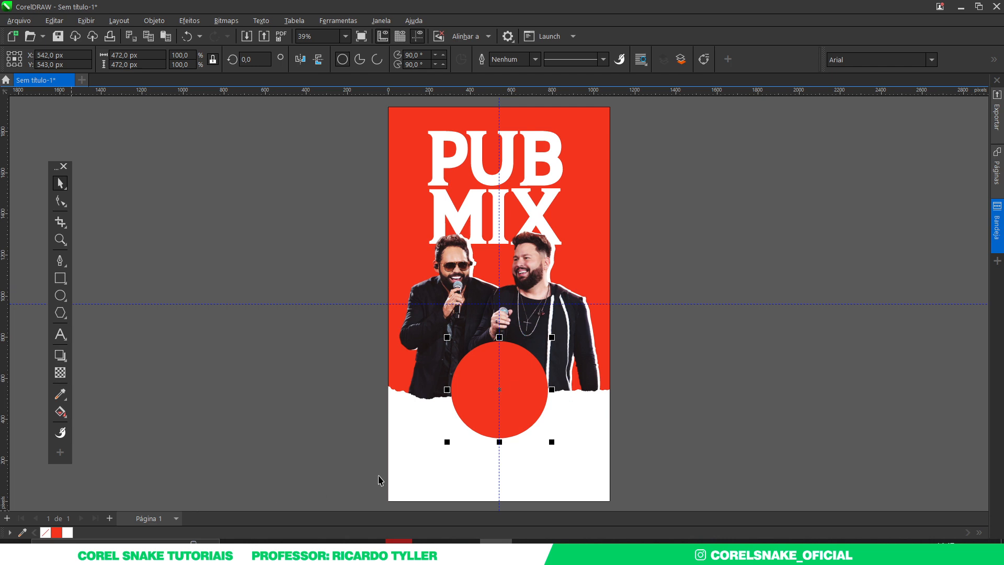
# Step: Enlarge the circle to about 524 px in diameter and move it slightly down over the white paper
pyautogui.moveTo(554, 444); pyautogui.dragTo(558, 450)
pyautogui.moveTo(521, 385); pyautogui.dragTo(521, 397)
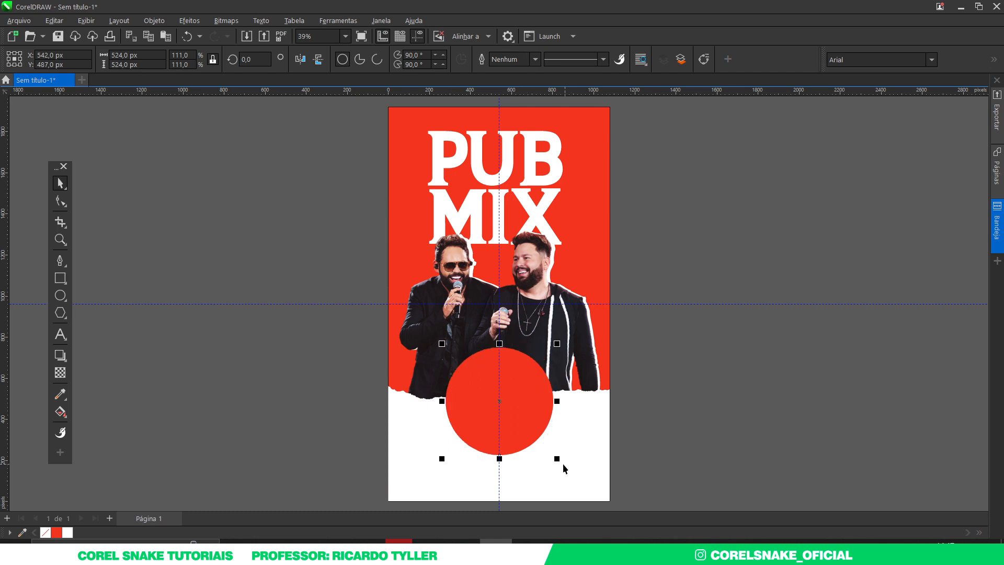
pyautogui.moveTo(520, 405); pyautogui.dragTo(521, 400)
pyautogui.click(674, 389)
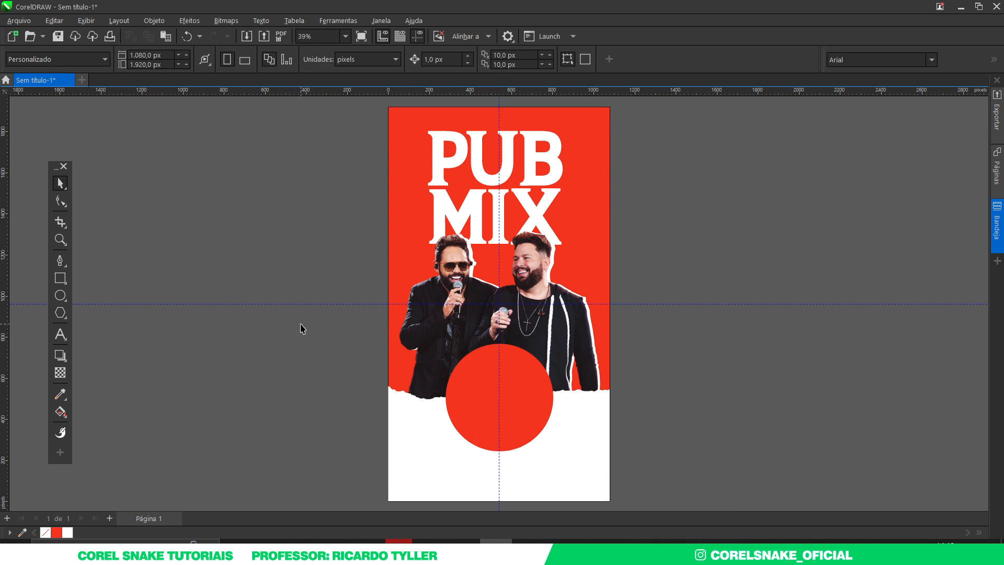
# Step: Invert the colour of a temporary circle copy beside the page to add cyan to the document palette, and delete the copy
pyautogui.click(459, 150)
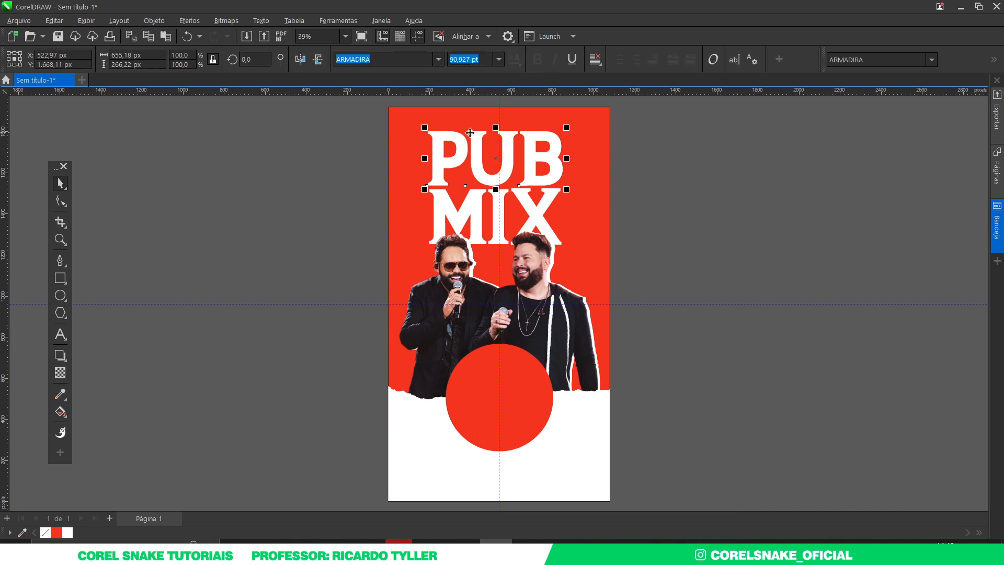
pyautogui.moveTo(477, 365); pyautogui.dragTo(260, 362)
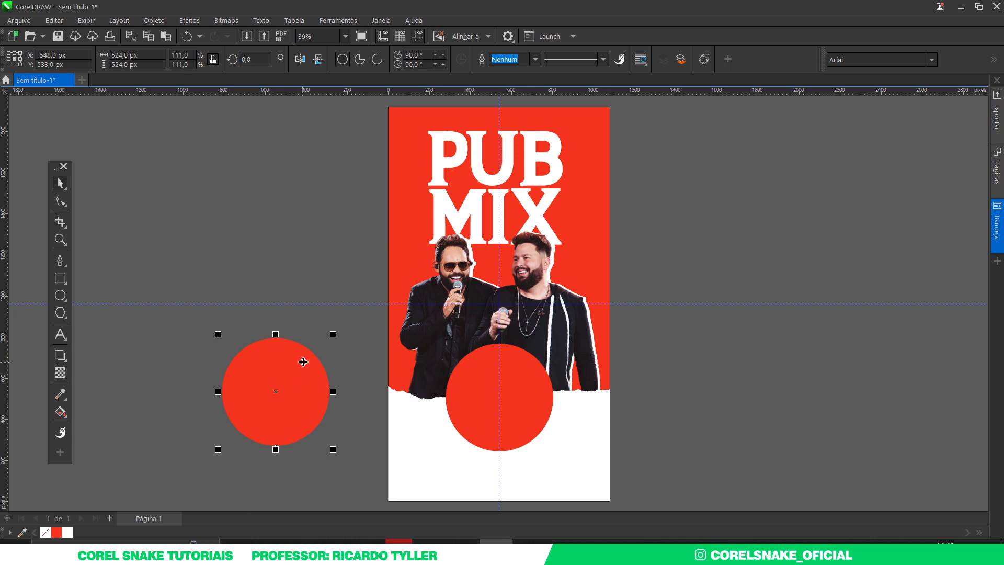
pyautogui.hotkey('ctrl', 'shift', 'i')
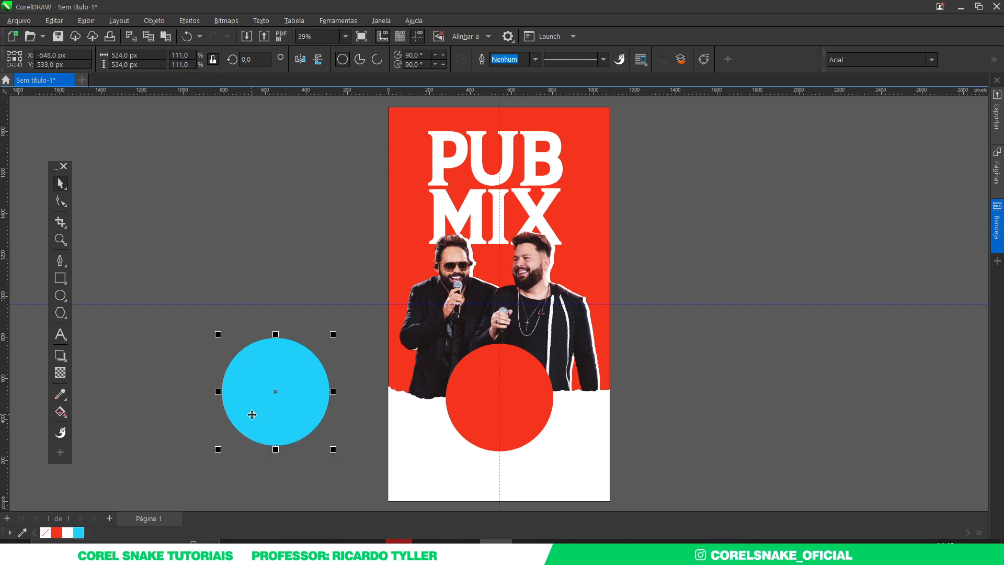
pyautogui.press('Delete')
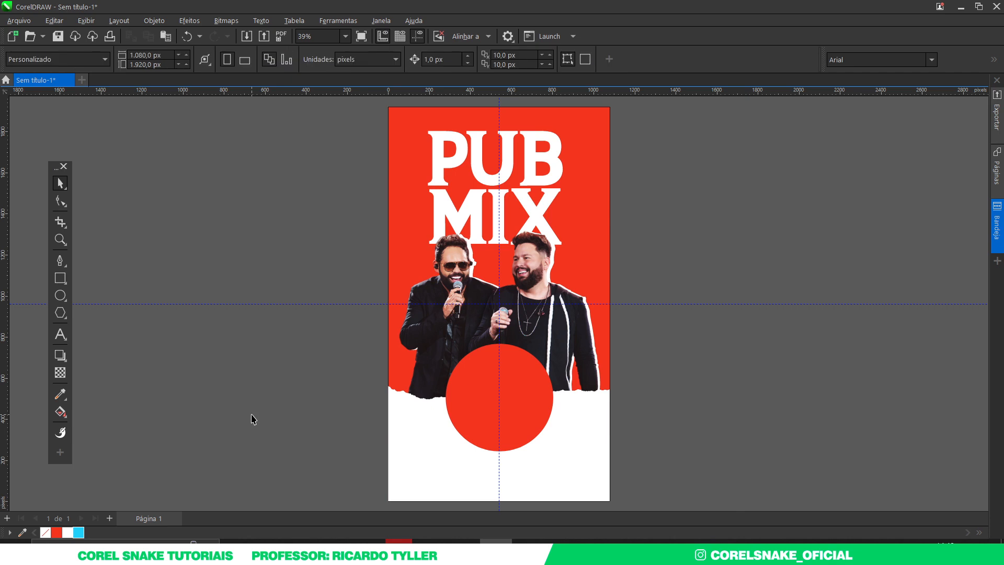
# Step: Fill the word "PUB" with the cyan from the document palette
pyautogui.click(481, 142)
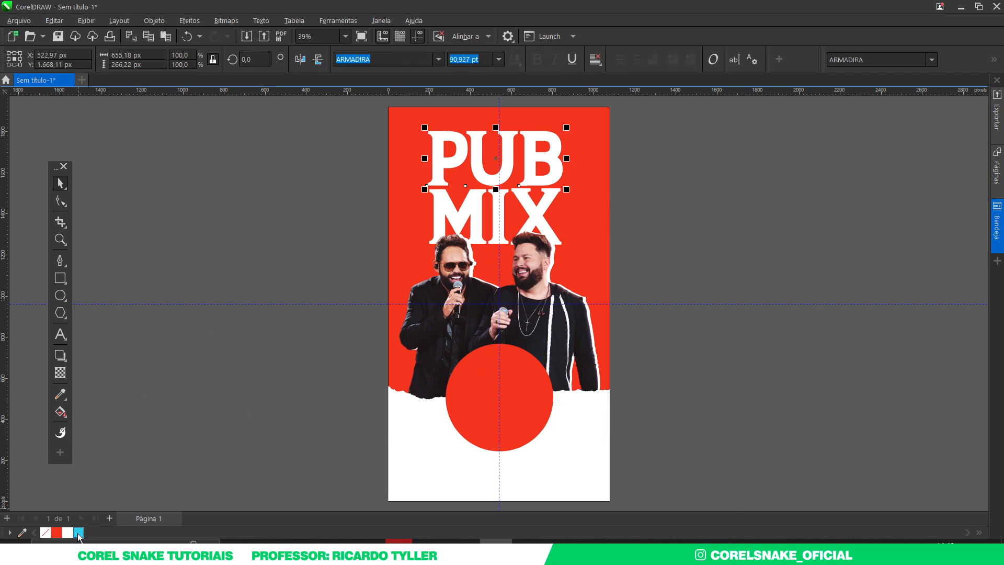
pyautogui.click(78, 533)
pyautogui.click(685, 282)
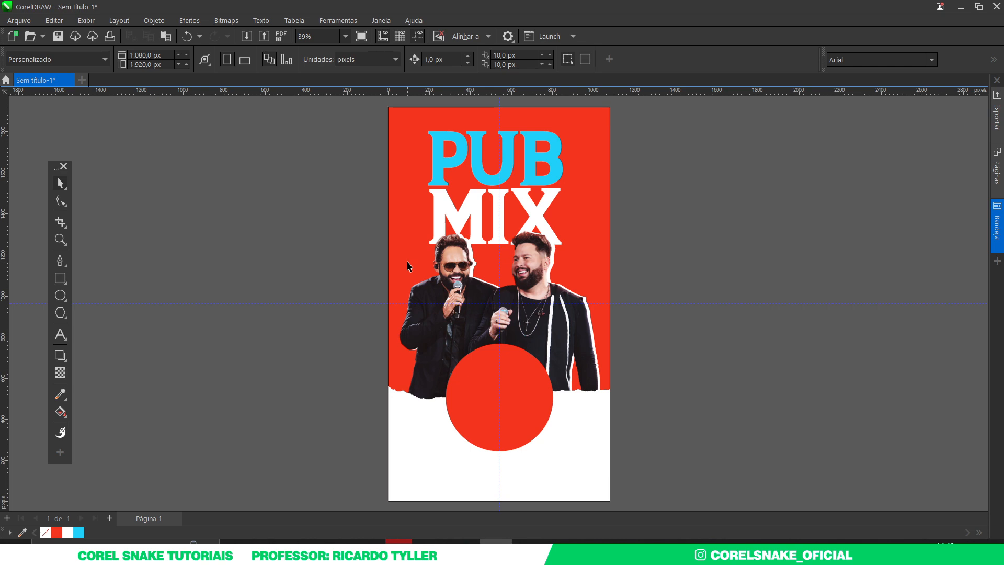
# Step: Duplicate both title words together with a slight offset to the right and down
pyautogui.moveTo(358, 124); pyautogui.dragTo(657, 280)
pyautogui.scroll(4, 509, 161)
pyautogui.moveTo(509, 161); pyautogui.dragTo(519, 164)
# Step: Try filling the duplicated title words with orange-red and with the darker red #AD2000
pyautogui.click(57, 532)
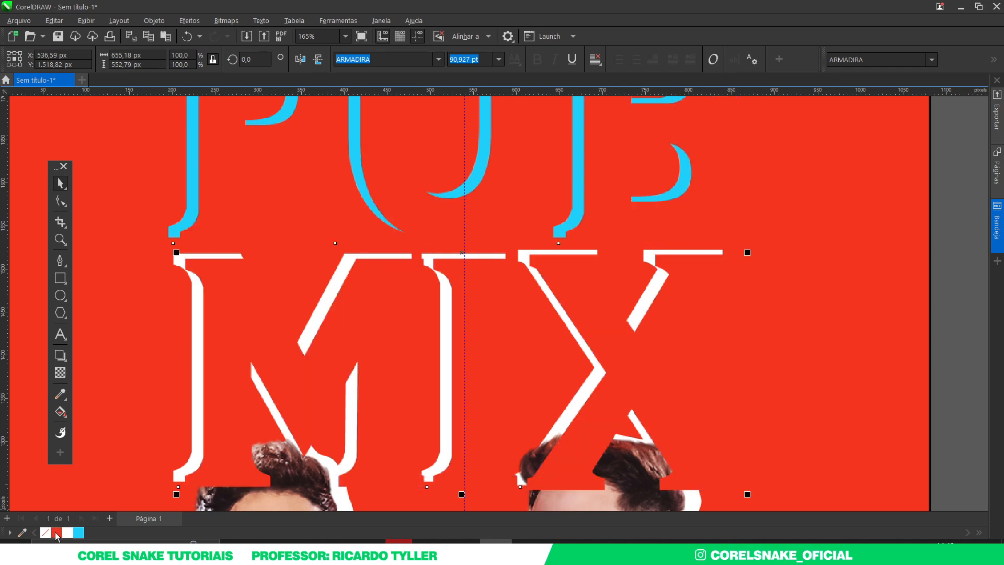
pyautogui.scroll(-4, 431, 255)
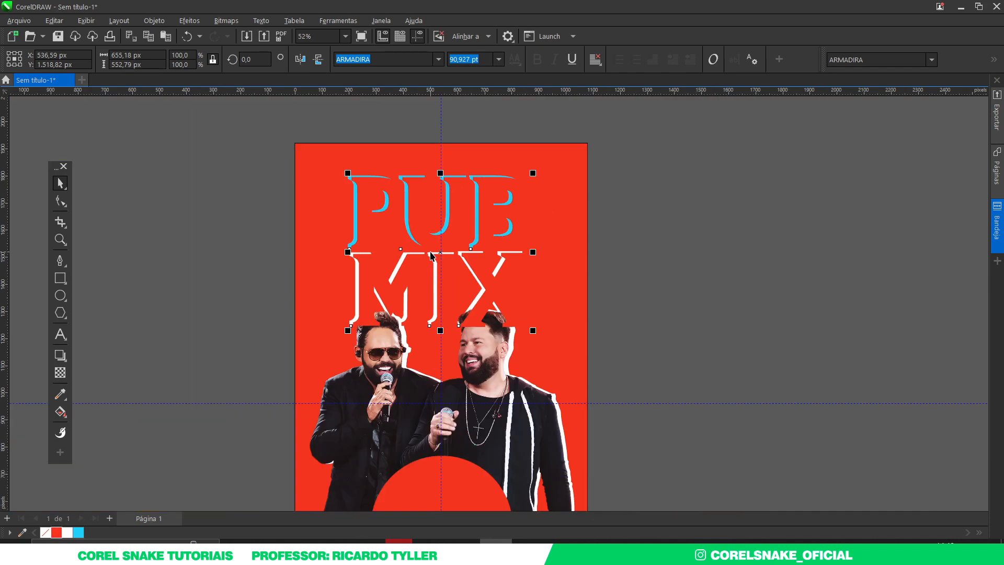
pyautogui.hotkey('shift', 'F11')
pyautogui.moveTo(495, 105); pyautogui.dragTo(789, 120)
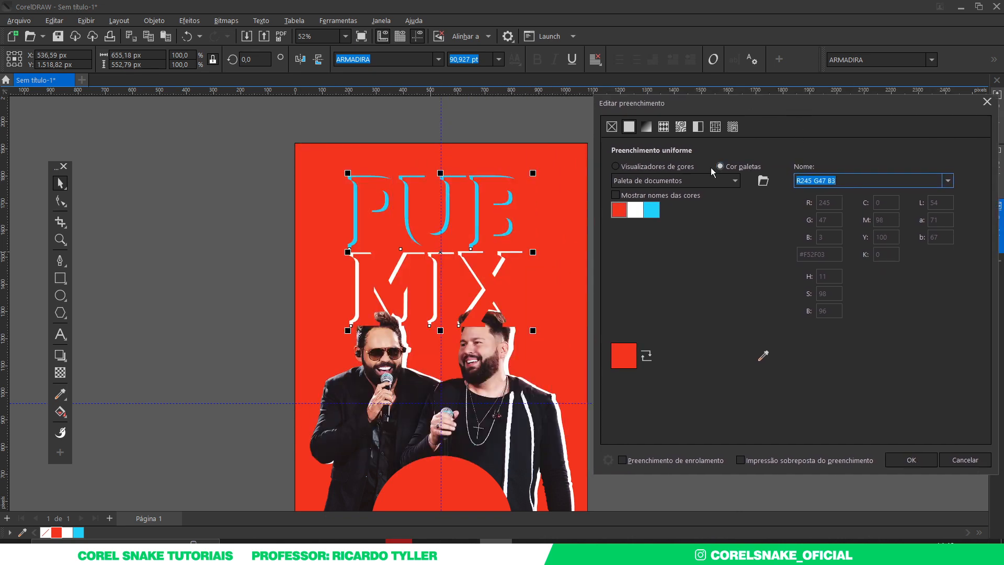
pyautogui.click(667, 167)
pyautogui.moveTo(749, 223)
pyautogui.mouseDown()
pyautogui.moveTo(771, 231)
pyautogui.moveTo(769, 243)
pyautogui.mouseUp()
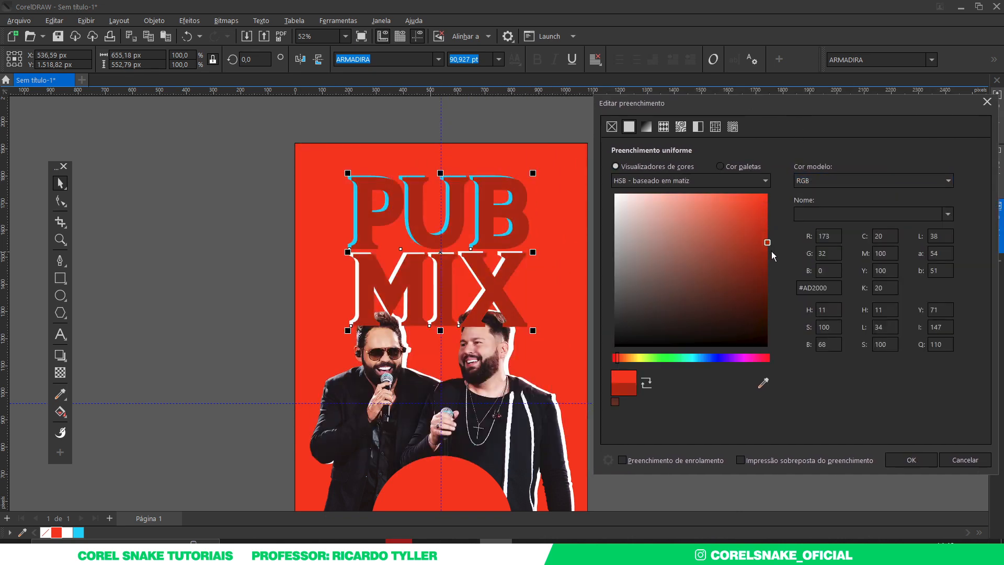
pyautogui.click(908, 466)
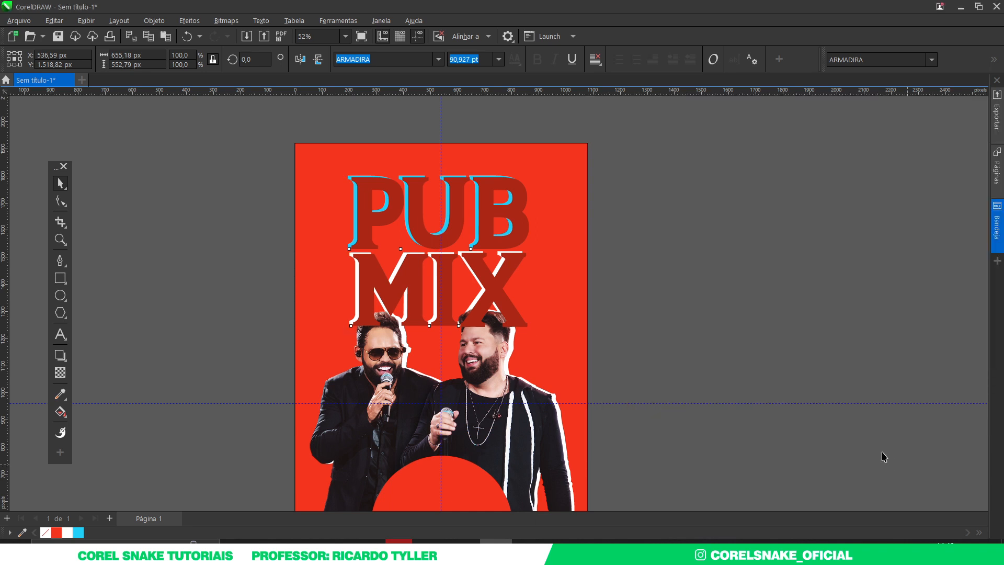
# Step: Fill the duplicated title words white and send them behind the singers and the cyan "PUB"
pyautogui.click(67, 533)
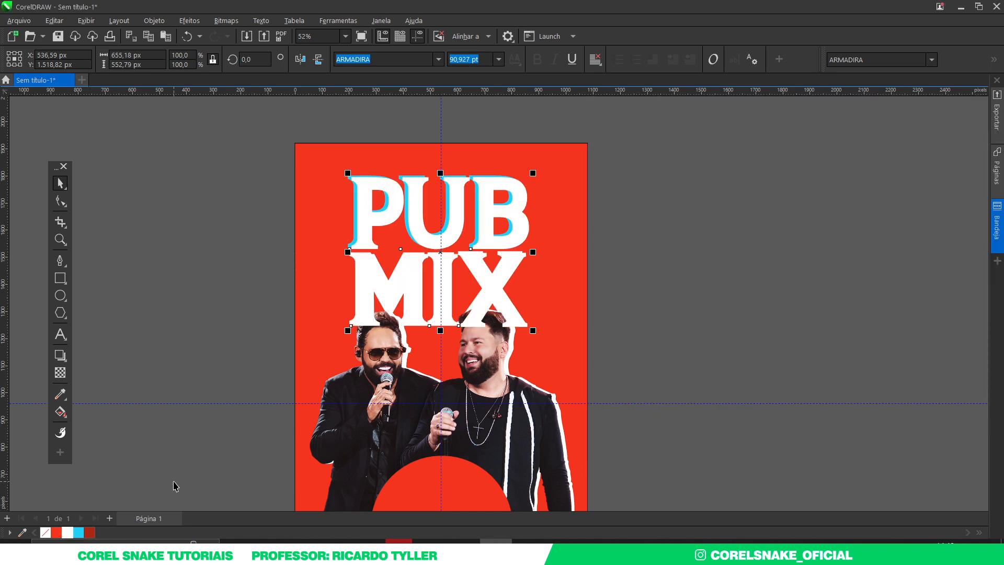
pyautogui.hotkey('ctrl', 'pagedown')
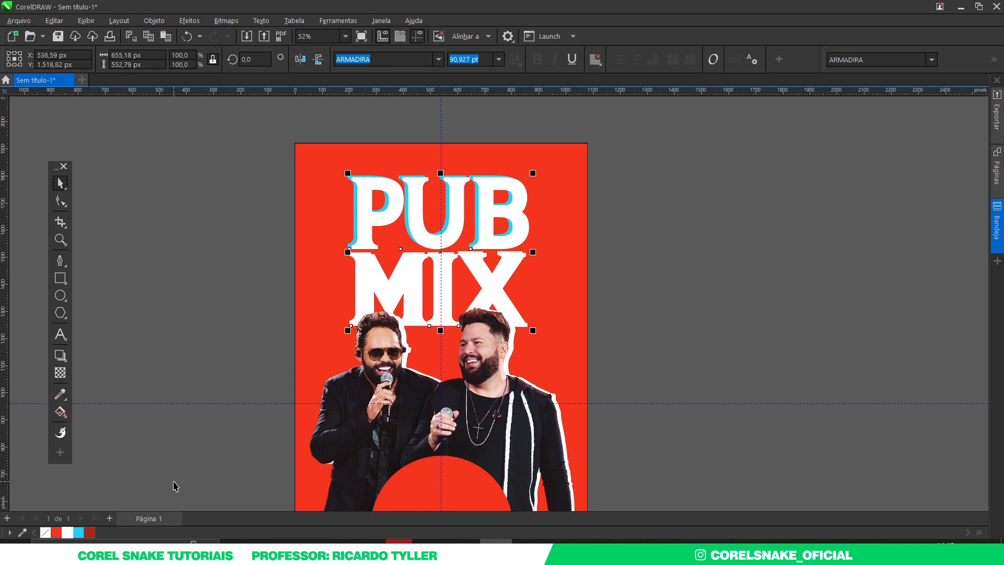
pyautogui.hotkey('ctrl', 'pagedown')
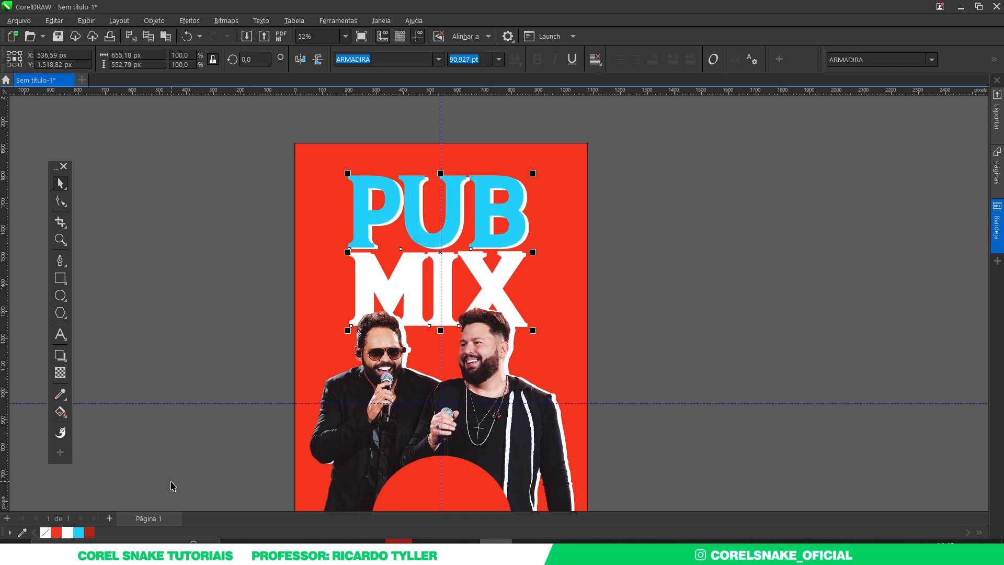
# Step: Nudge the white duplicate of the title 4 px left to narrow its offset from the original words
pyautogui.press('Left')
pyautogui.press('Left')
pyautogui.press('Left')
pyautogui.press('Left')
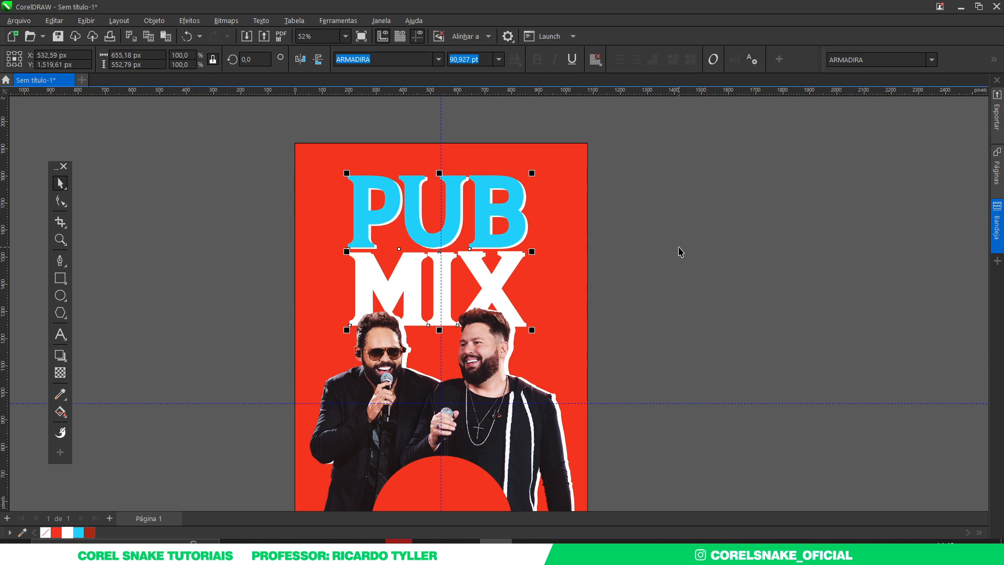
pyautogui.click(652, 224)
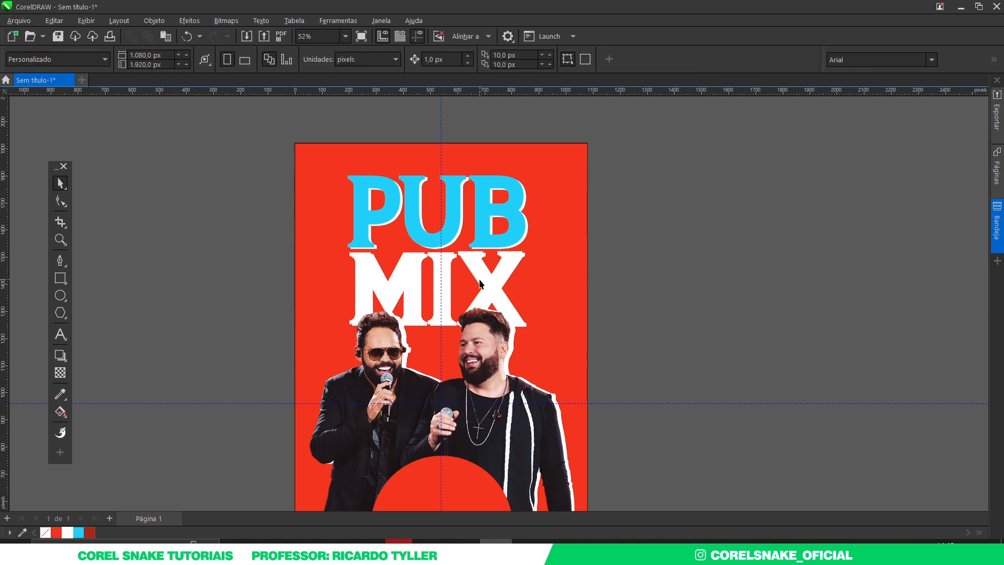
# Step: Bring the original "MIX" to the front and fill it with the palette's cyan
pyautogui.scroll(-2, 480, 283)
pyautogui.scroll(2, 481, 281)
pyautogui.click(505, 271)
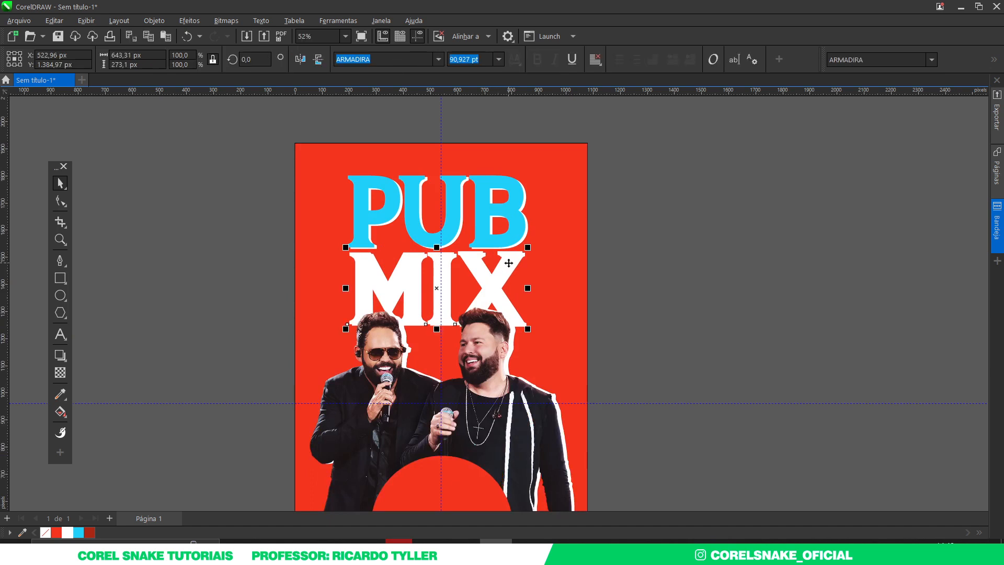
pyautogui.hotkey('shift', 'pageup')
pyautogui.click(78, 532)
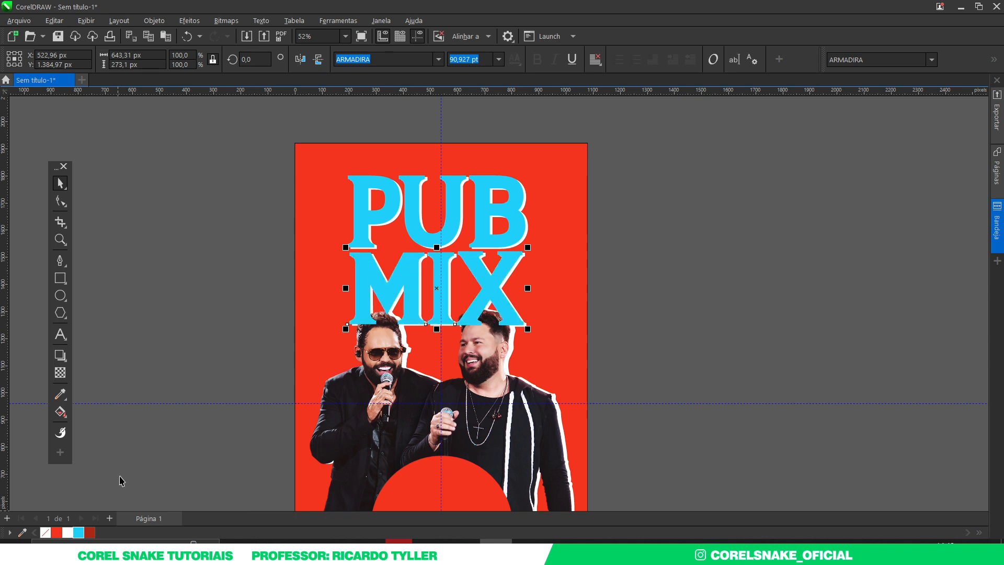
# Step: Draw a horizontal straight line about 751 px long outside the page and set its outline width to 5 px
pyautogui.click(173, 410)
pyautogui.click(60, 260)
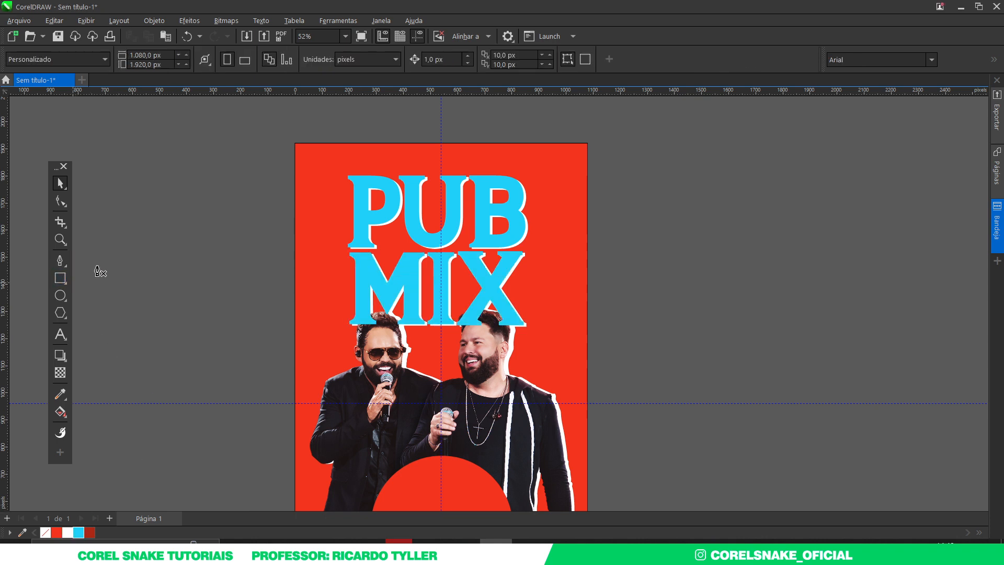
pyautogui.click(112, 259)
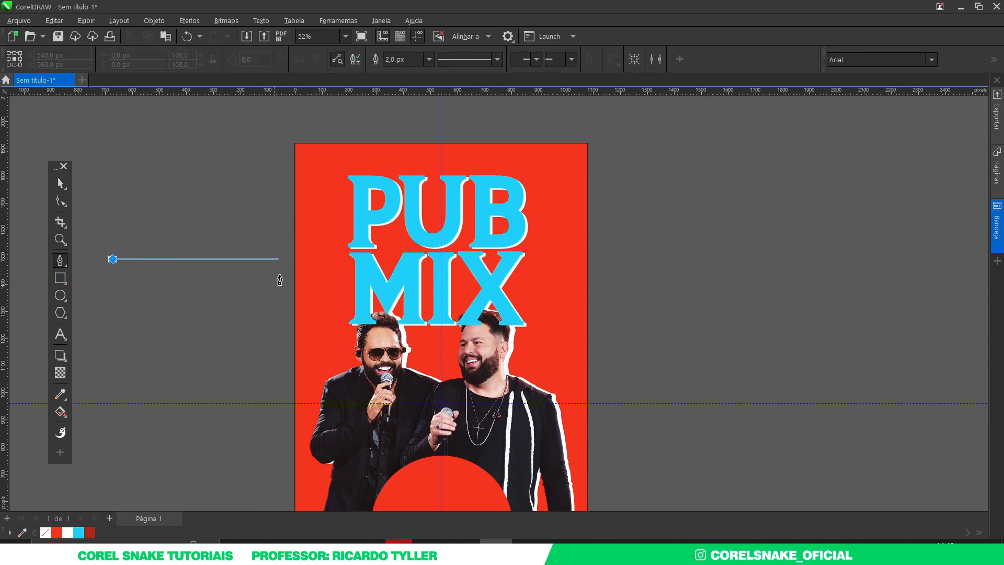
pyautogui.moveTo(316, 259); pyautogui.dragTo(296, 288)
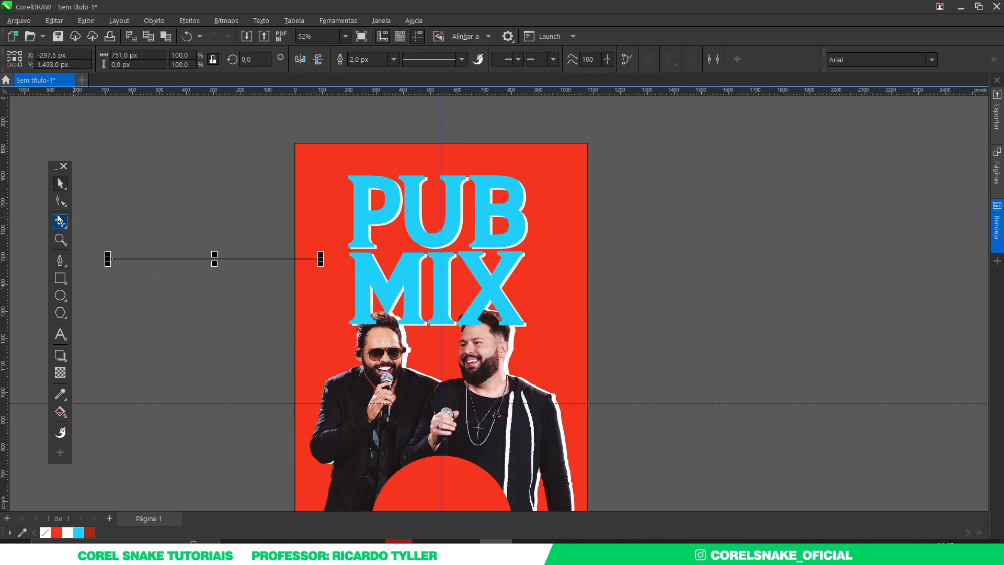
pyautogui.click(60, 183)
pyautogui.scroll(1, 188, 239)
pyautogui.scroll(-1, 396, 275)
pyautogui.moveTo(349, 273); pyautogui.dragTo(316, 273)
pyautogui.click(393, 59)
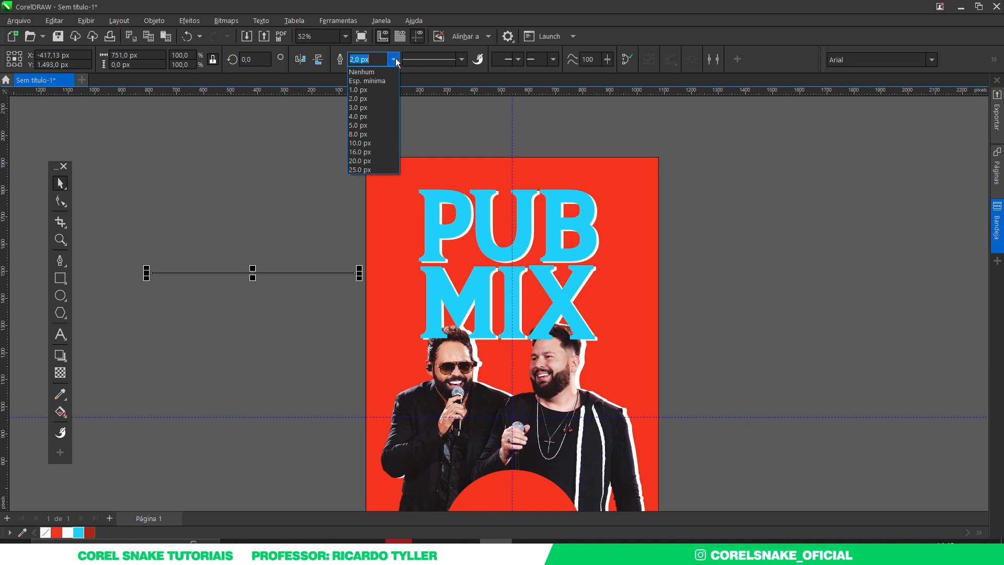
pyautogui.click(374, 125)
# Step: Try duplicating the line about 10.5 px below the original
pyautogui.scroll(4, 253, 268)
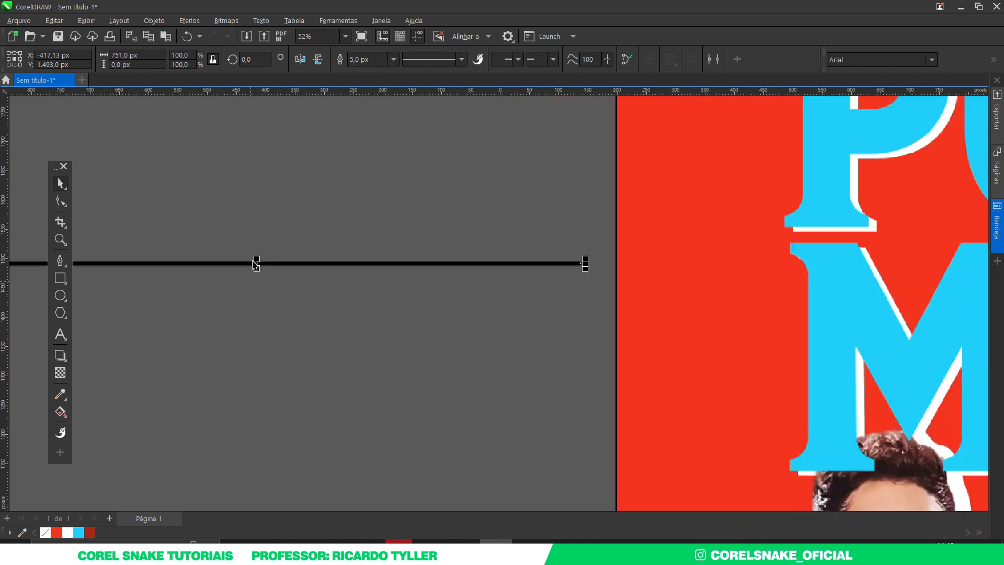
pyautogui.moveTo(260, 268); pyautogui.dragTo(259, 279)
pyautogui.scroll(-2, 259, 279)
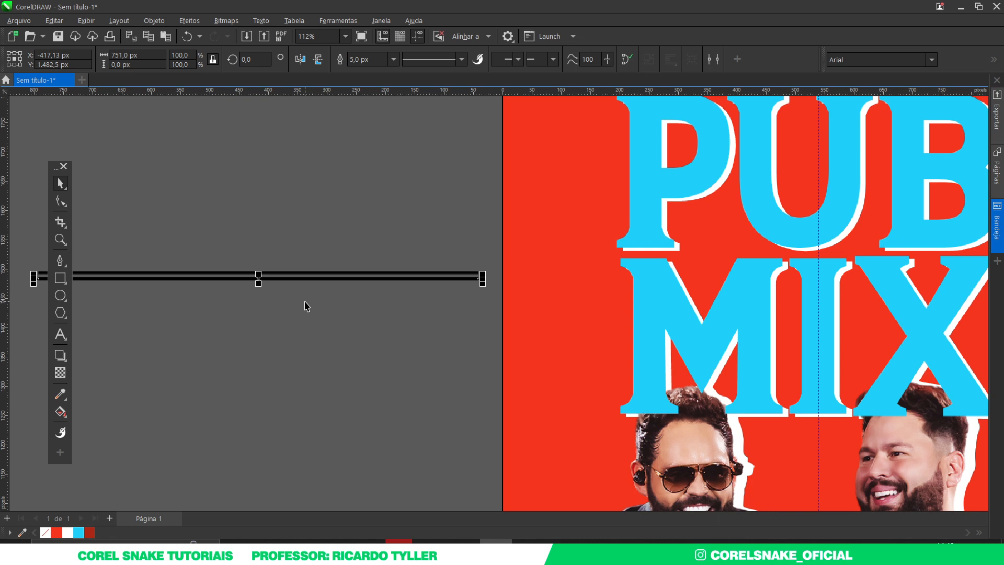
# Step: Duplicate the line about 11.5 px below itself and repeat the duplication until the stack of stripes is about 391 px tall
pyautogui.scroll(2, 264, 275)
pyautogui.moveTo(260, 274); pyautogui.dragTo(261, 290)
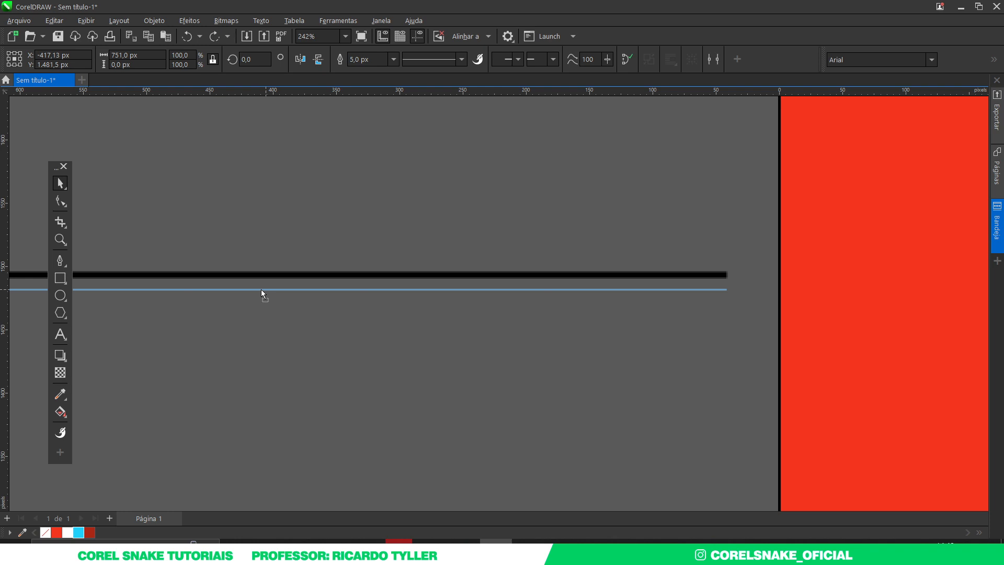
pyautogui.moveTo(261, 290); pyautogui.dragTo(262, 290)
pyautogui.scroll(-2, 261, 290)
pyautogui.hotkey('ctrl', 'r')
pyautogui.hotkey('ctrl', 'r')
pyautogui.hotkey('ctrl', 'r')
pyautogui.hotkey('ctrl', 'r')
pyautogui.hotkey('ctrl', 'r')
pyautogui.hotkey('ctrl', 'r')
pyautogui.hotkey('ctrl', 'r')
pyautogui.hotkey('ctrl', 'r')
pyautogui.hotkey('ctrl', 'r')
pyautogui.hotkey('ctrl', 'r')
pyautogui.hotkey('ctrl', 'r')
pyautogui.hotkey('ctrl', 'r')
pyautogui.hotkey('ctrl', 'r')
pyautogui.hotkey('ctrl', 'r')
pyautogui.hotkey('ctrl', 'r')
pyautogui.hotkey('ctrl', 'r')
pyautogui.hotkey('ctrl', 'r')
pyautogui.hotkey('ctrl', 'r')
pyautogui.hotkey('ctrl', 'r')
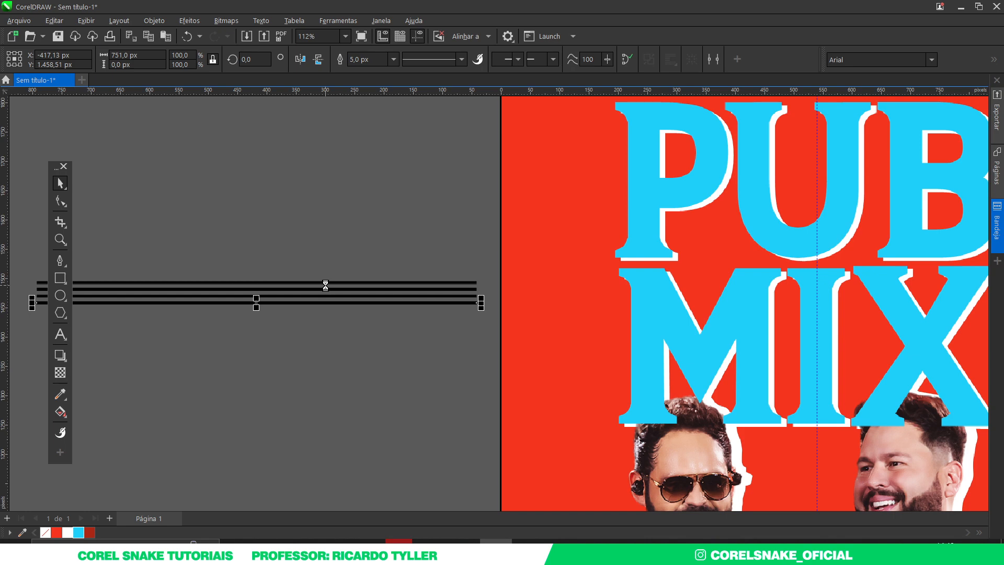
pyautogui.hotkey('ctrl', 'r')
pyautogui.scroll(-4, 336, 278)
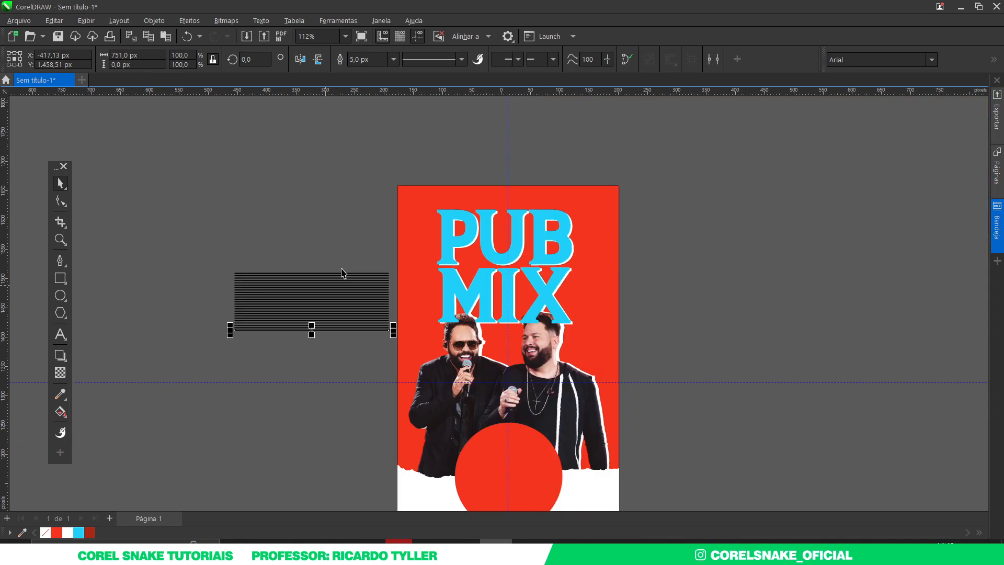
pyautogui.hotkey('ctrl', 'r')
pyautogui.hotkey('ctrl', 'r')
pyautogui.hotkey('ctrl', 'r')
pyautogui.hotkey('ctrl', 'r')
pyautogui.hotkey('ctrl', 'r')
pyautogui.hotkey('ctrl', 'r')
pyautogui.hotkey('ctrl', 'r')
pyautogui.hotkey('ctrl', 'r')
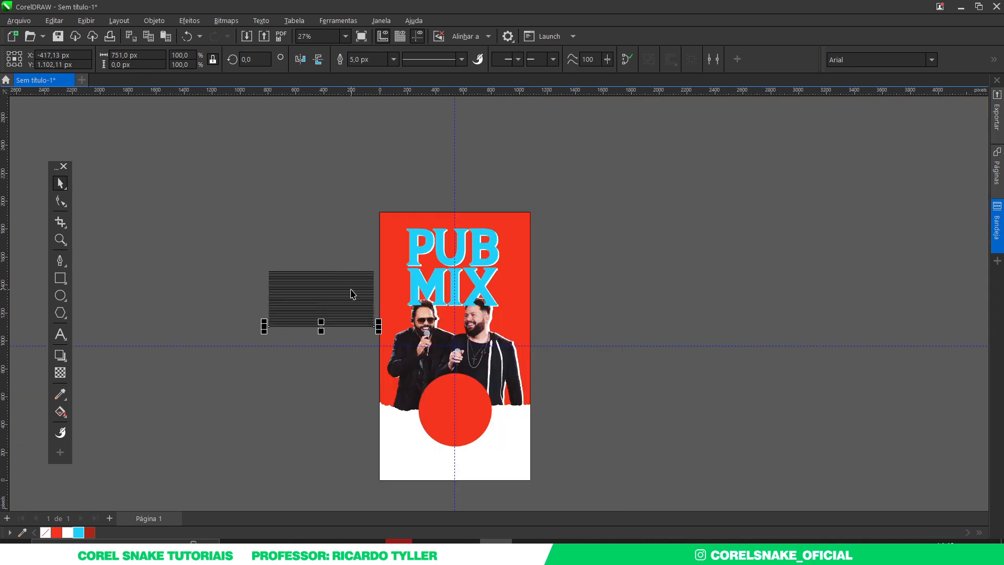
# Step: Group all the stacked lines and give them a white outline
pyautogui.scroll(3, 351, 290)
pyautogui.moveTo(134, 226); pyautogui.dragTo(418, 412)
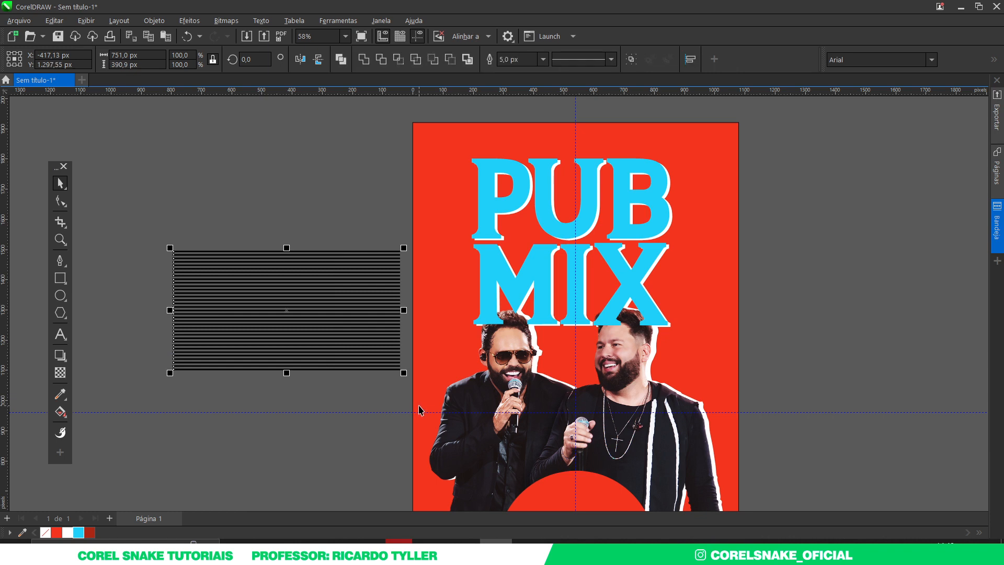
pyautogui.hotkey('ctrl', 'g')
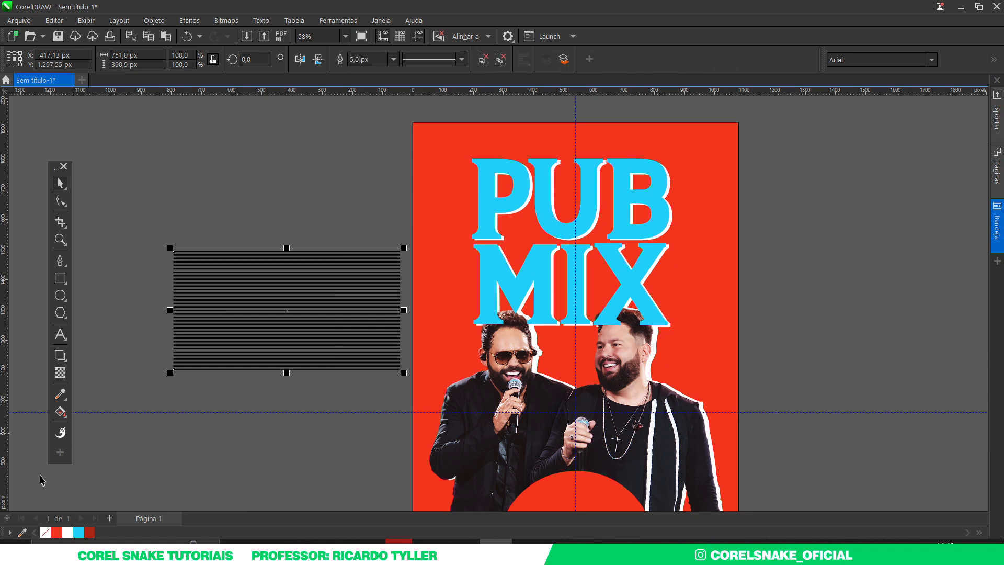
pyautogui.rightClick(67, 533)
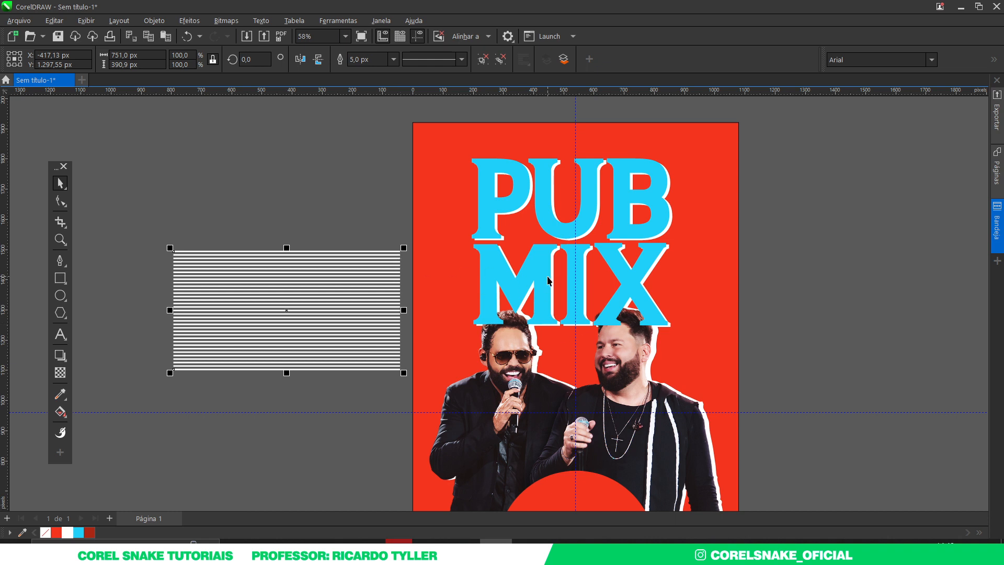
# Step: PowerClip the white stripe group inside the cyan "MIX" and remove the fill from that word
pyautogui.rightClick(361, 274)
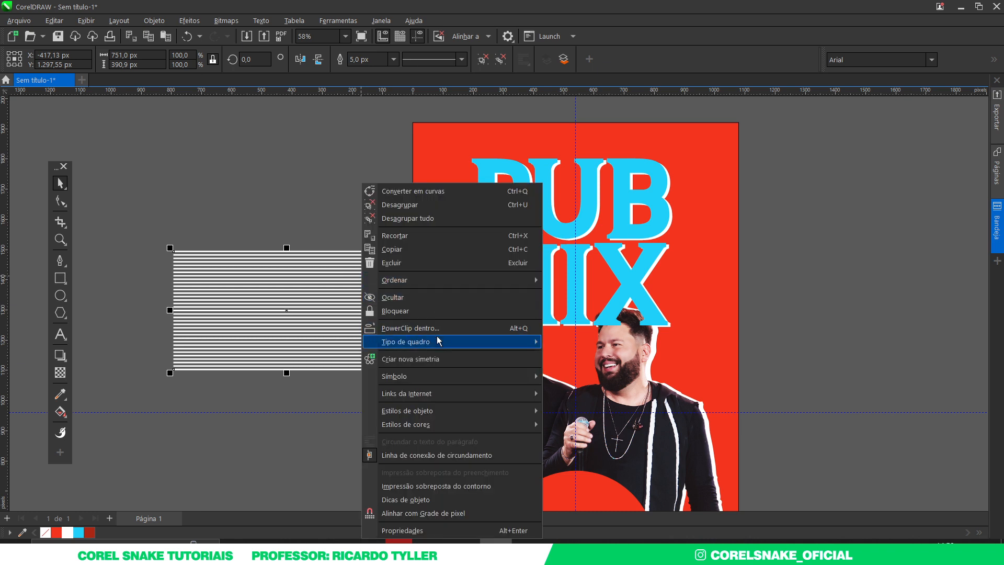
pyautogui.click(437, 329)
pyautogui.click(532, 270)
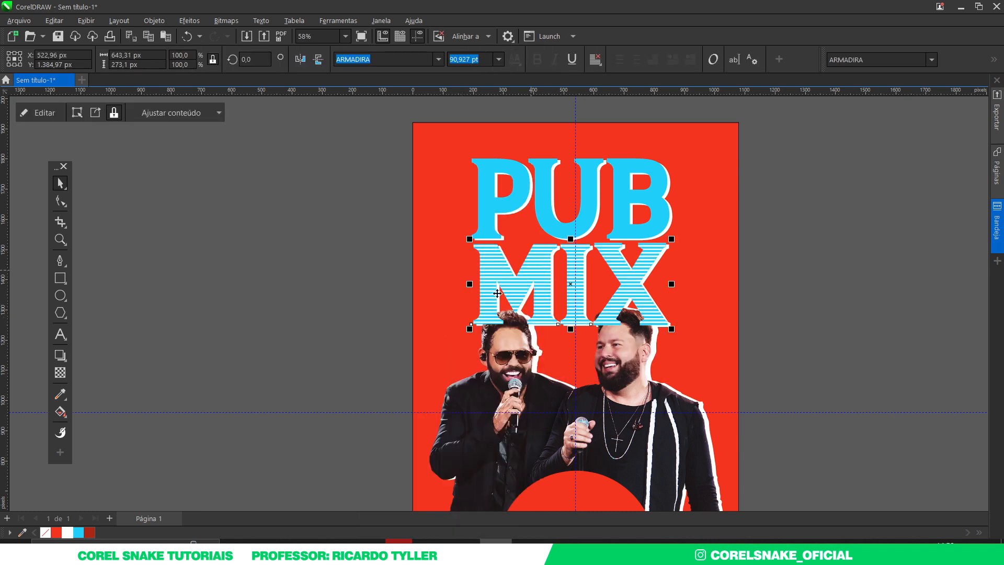
pyautogui.click(47, 532)
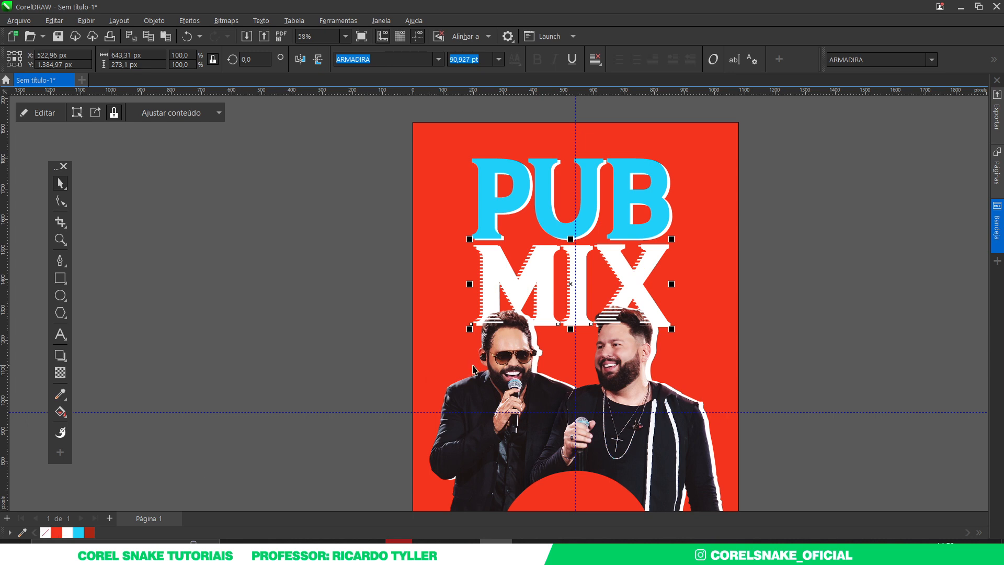
# Step: Shift the striped "MIX" about 25 px to the right so its stripes extend past the solid white letters
pyautogui.moveTo(570, 269); pyautogui.dragTo(547, 273)
pyautogui.hotkey('ctrl', 'z')
pyautogui.scroll(4, 560, 270)
pyautogui.scroll(-4, 562, 272)
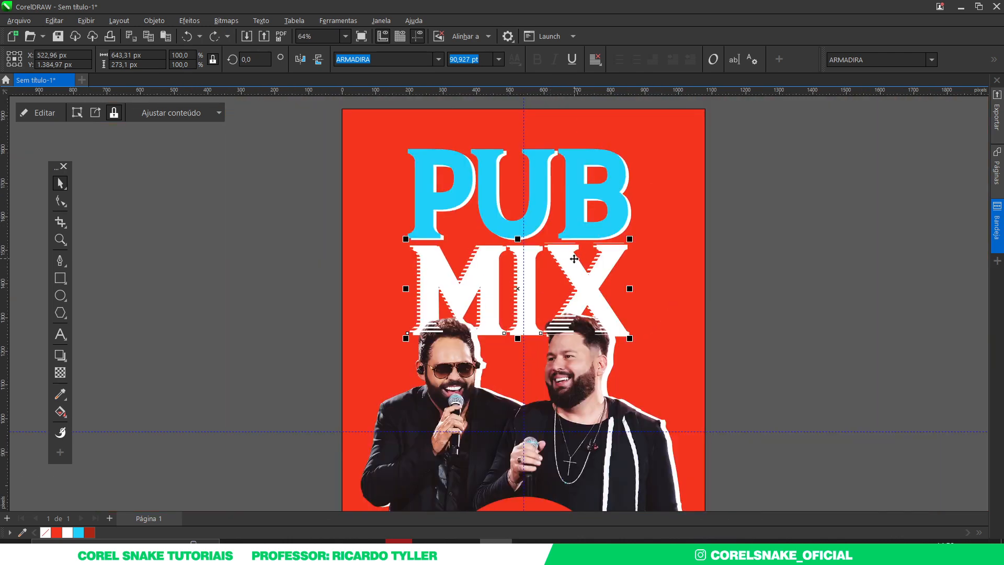
pyautogui.moveTo(566, 263); pyautogui.dragTo(577, 274)
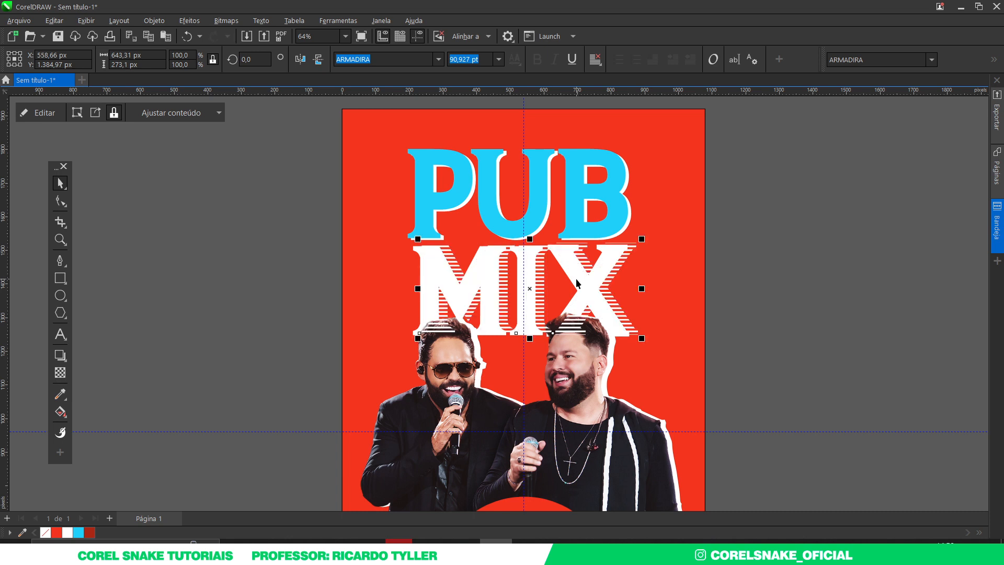
pyautogui.press('Left')
pyautogui.press('Left')
pyautogui.press('Left')
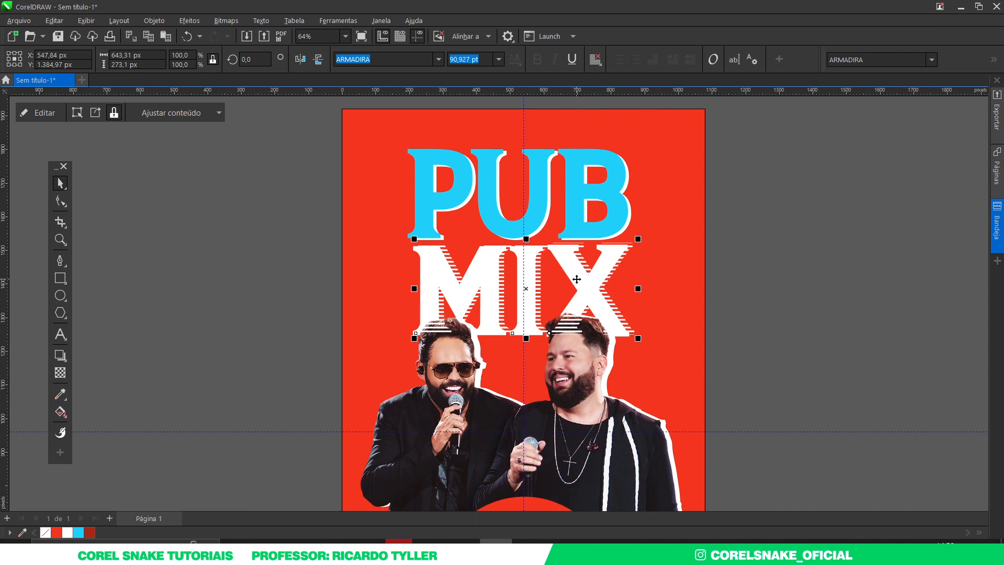
pyautogui.moveTo(751, 400); pyautogui.dragTo(330, 234)
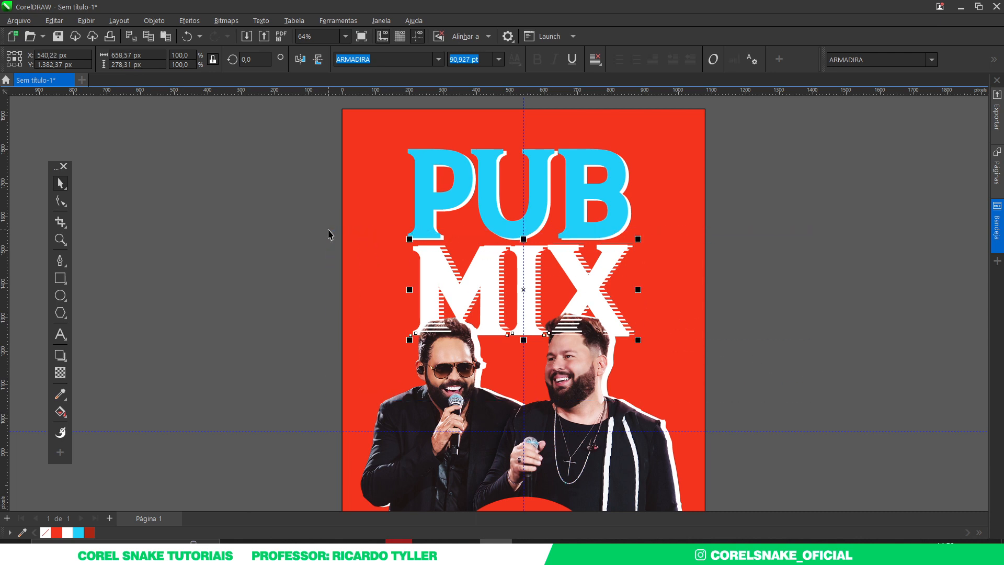
pyautogui.hotkey('shift', 'F4')
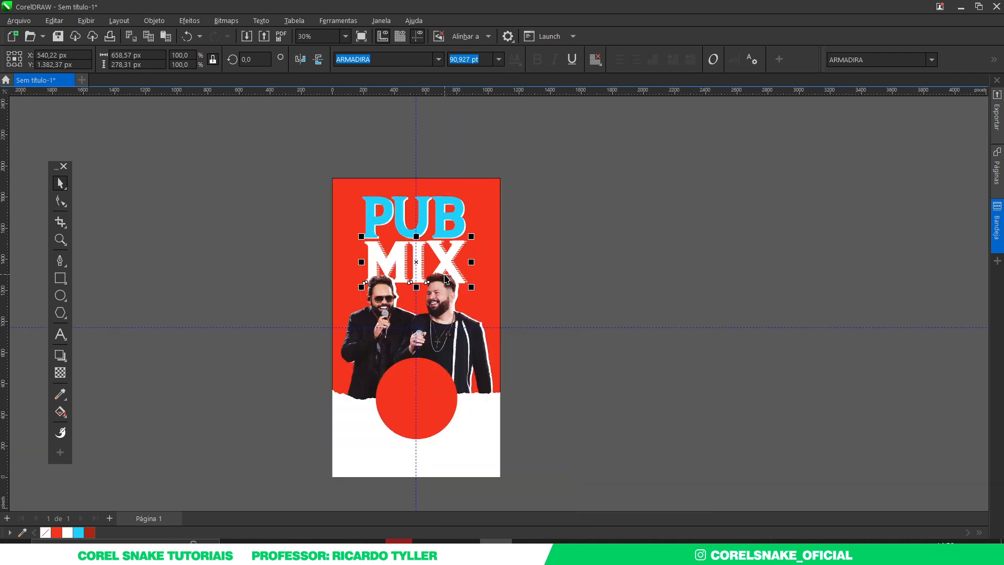
pyautogui.press('Escape')
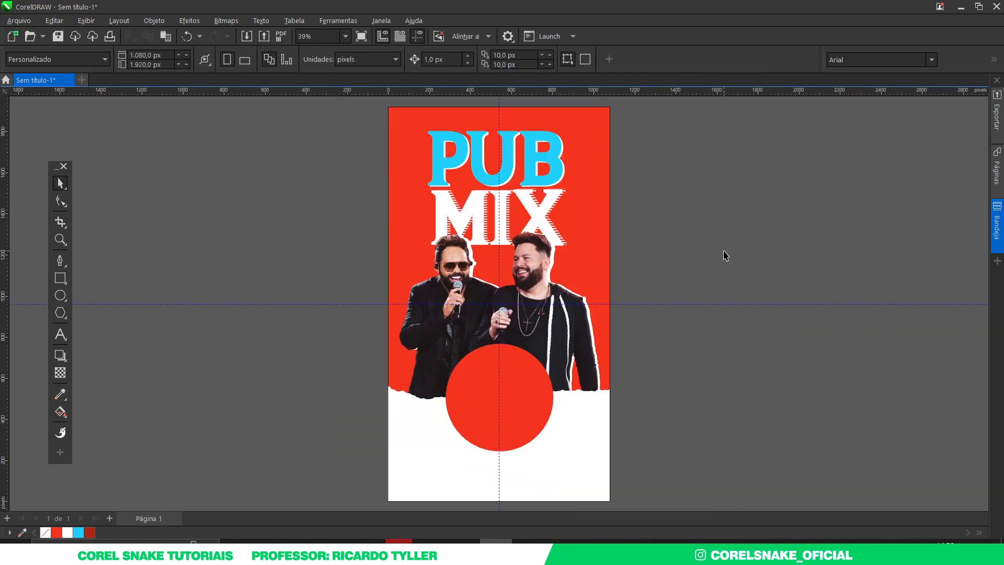
# Step: Duplicate the cyan "PUB" onto the red circle and scale the copy down to about 365 px wide
pyautogui.click(477, 169)
pyautogui.moveTo(477, 169); pyautogui.dragTo(481, 398)
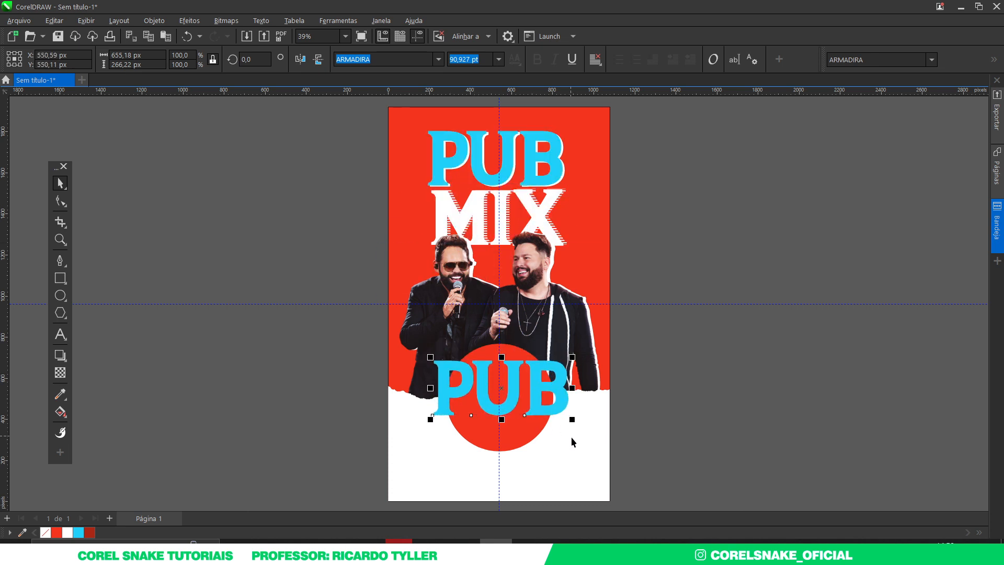
pyautogui.moveTo(574, 420); pyautogui.dragTo(541, 407)
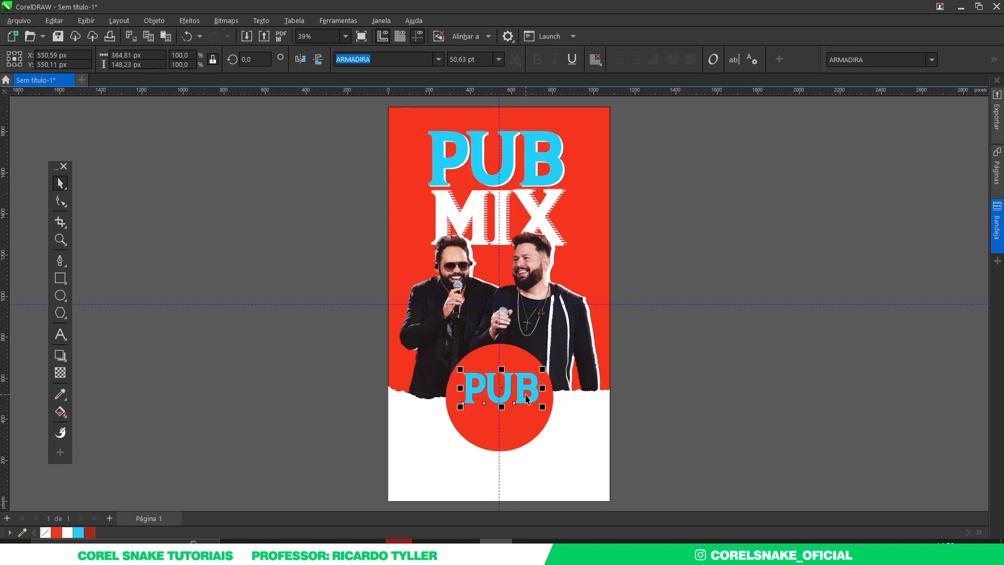
# Step: Replace the small "PUB" text with "BREJA" and "FEST" on two lines
pyautogui.click(517, 390)
pyautogui.doubleClick(521, 388)
pyautogui.doubleClick(520, 387)
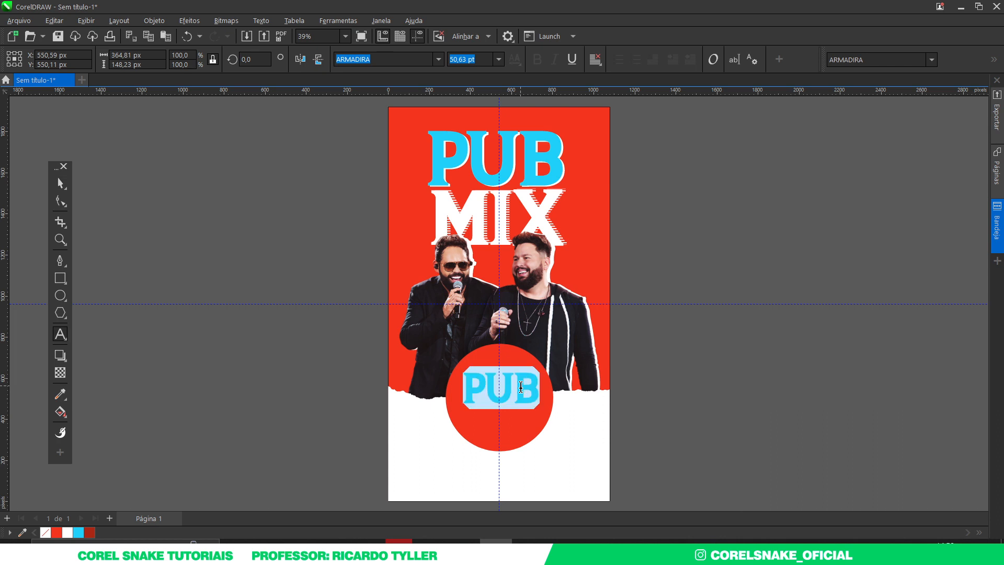
pyautogui.write('BREJA')
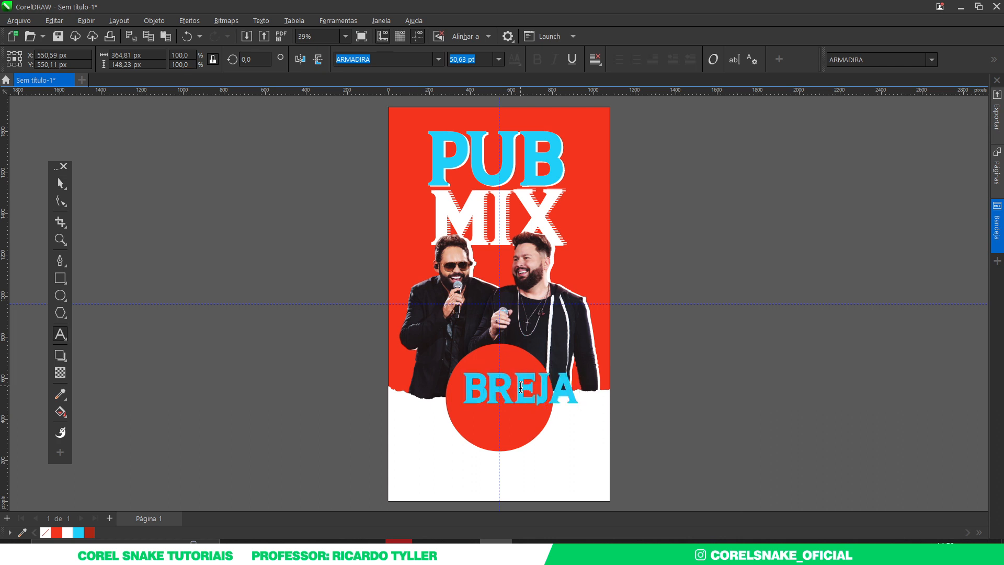
pyautogui.press('Return')
pyautogui.write('FEST')
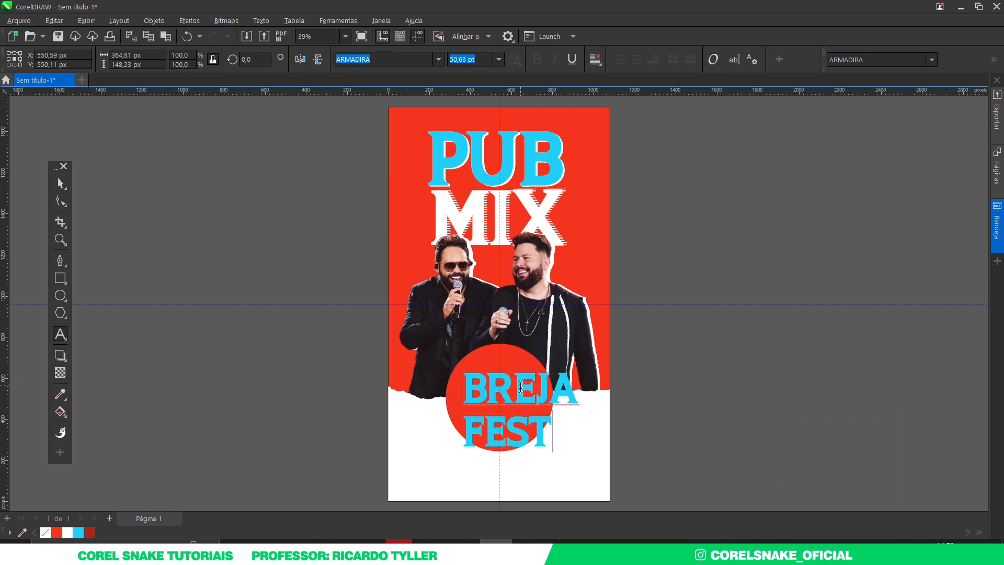
# Step: Arrange "BREJA" and "FEST" as separate, closely stacked lines over the red circle and fill "FEST" white
pyautogui.click(61, 183)
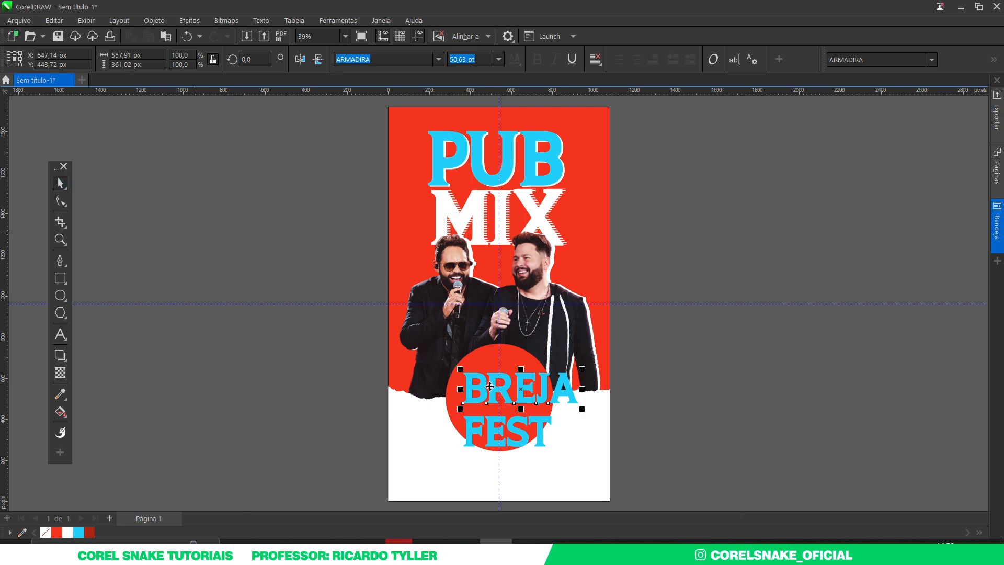
pyautogui.scroll(2, 500, 391)
pyautogui.moveTo(530, 393); pyautogui.dragTo(504, 382)
pyautogui.moveTo(516, 438); pyautogui.dragTo(510, 412)
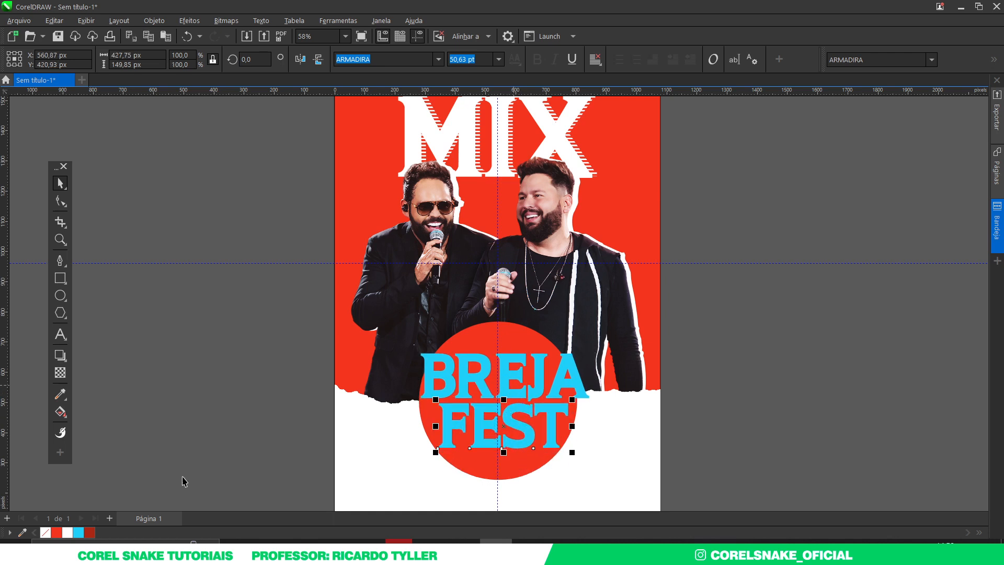
pyautogui.click(67, 532)
pyautogui.click(156, 471)
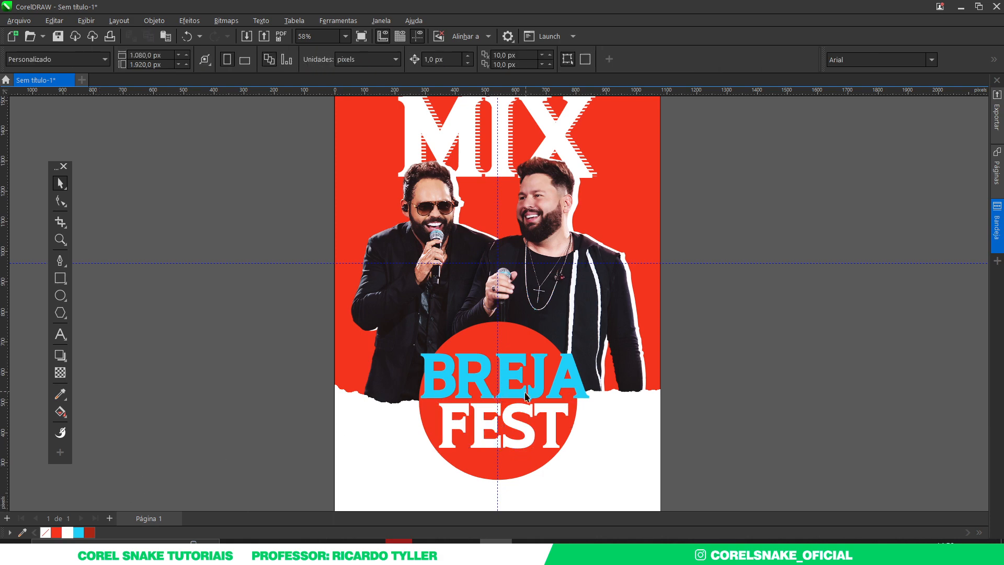
# Step: Break "BREJA" apart into individual letters and enlarge the "B" slightly
pyautogui.scroll(-2, 526, 396)
pyautogui.scroll(2, 502, 374)
pyautogui.click(500, 361)
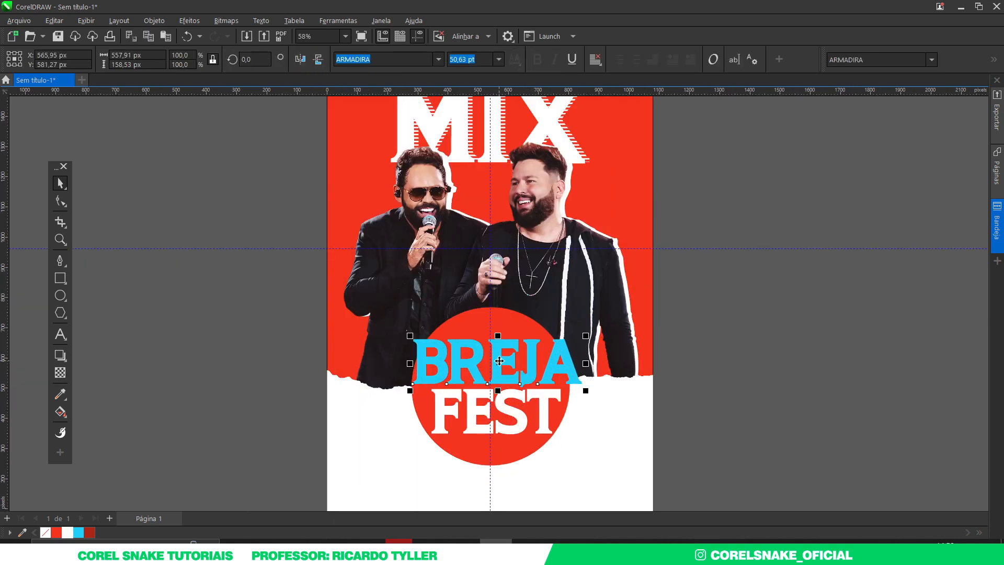
pyautogui.hotkey('ctrl', 'k')
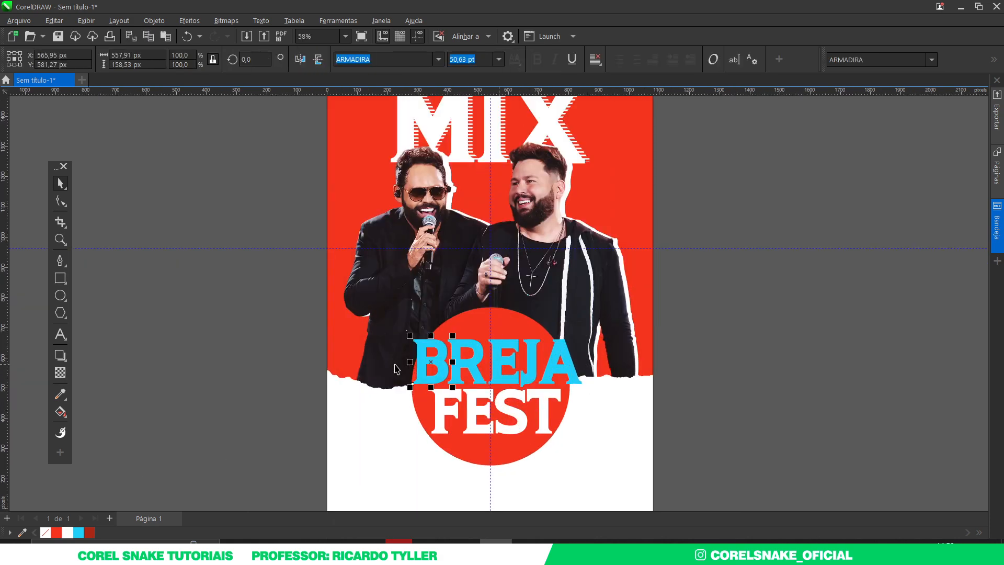
pyautogui.scroll(2, 396, 363)
pyautogui.moveTo(432, 306)
pyautogui.mouseDown()
pyautogui.moveTo(416, 300)
pyautogui.moveTo(424, 302)
pyautogui.mouseUp()
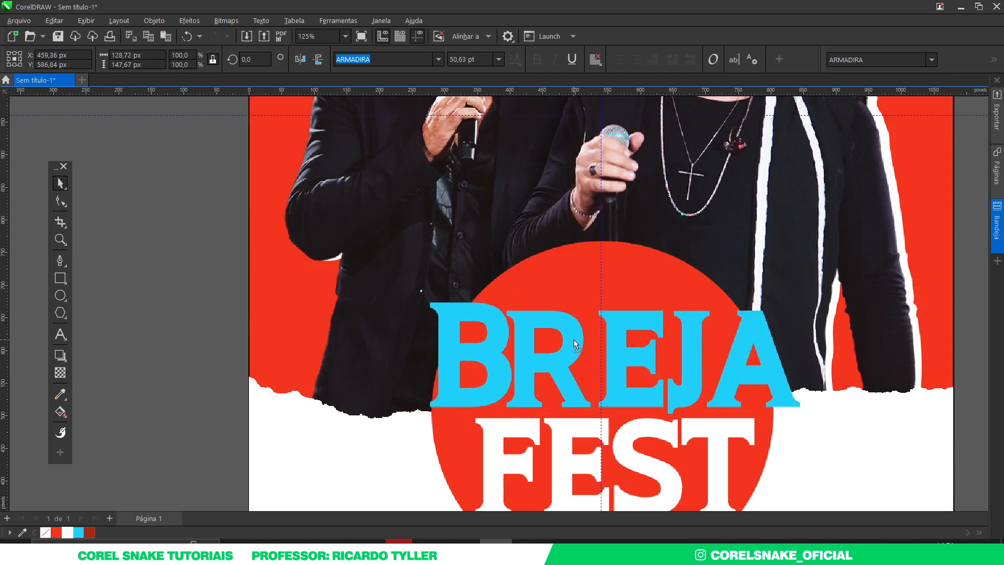
# Step: Shrink the "R" of "BREJA" slightly and move the "E" left against it
pyautogui.click(592, 306)
pyautogui.click(575, 328)
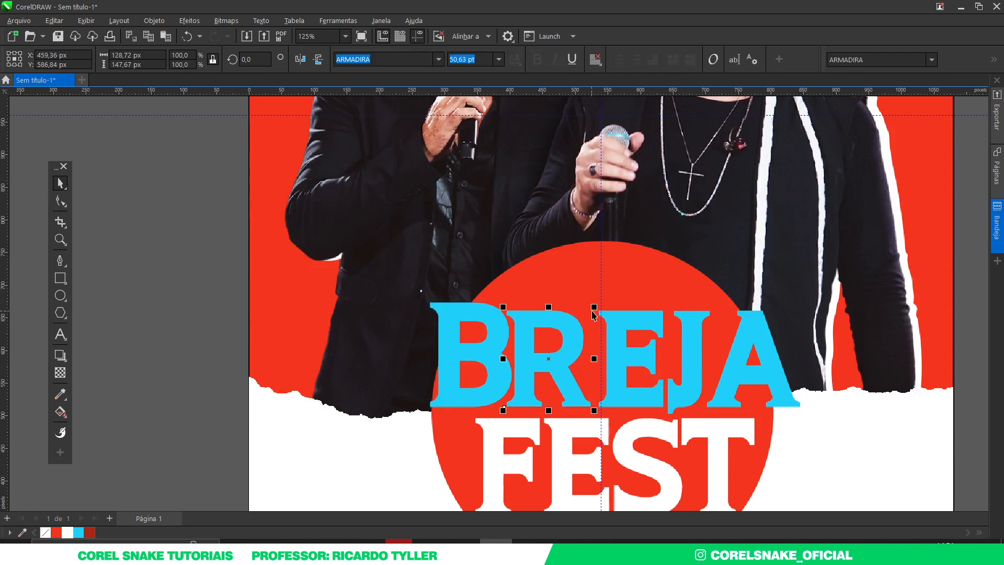
pyautogui.moveTo(589, 311); pyautogui.dragTo(598, 337)
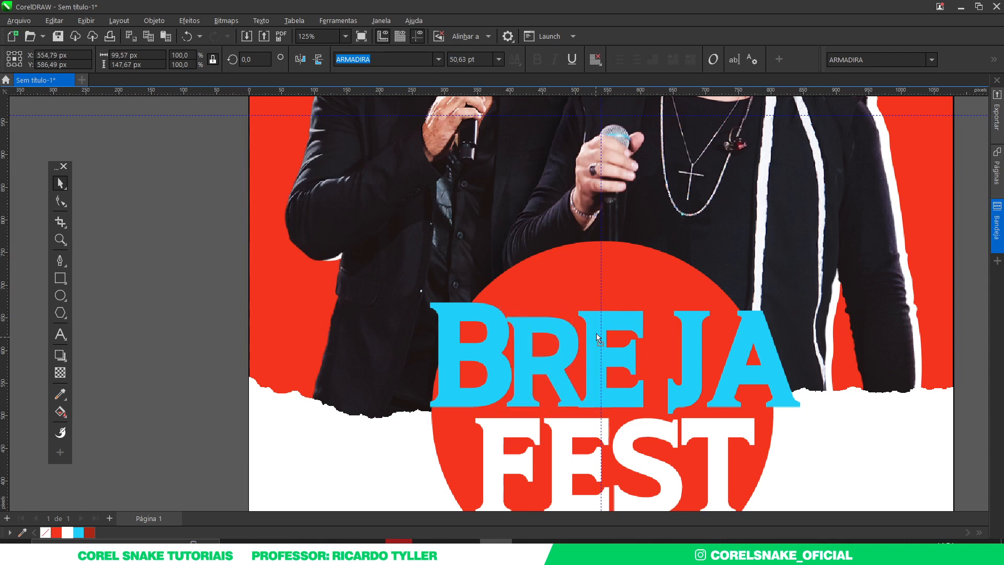
# Step: Move the "J" and "A" of "BREJA" left to close the gaps and enlarge the "A" slightly
pyautogui.moveTo(647, 412)
pyautogui.mouseDown()
pyautogui.moveTo(640, 401)
pyautogui.moveTo(655, 399)
pyautogui.mouseUp()
pyautogui.moveTo(727, 380); pyautogui.dragTo(697, 377)
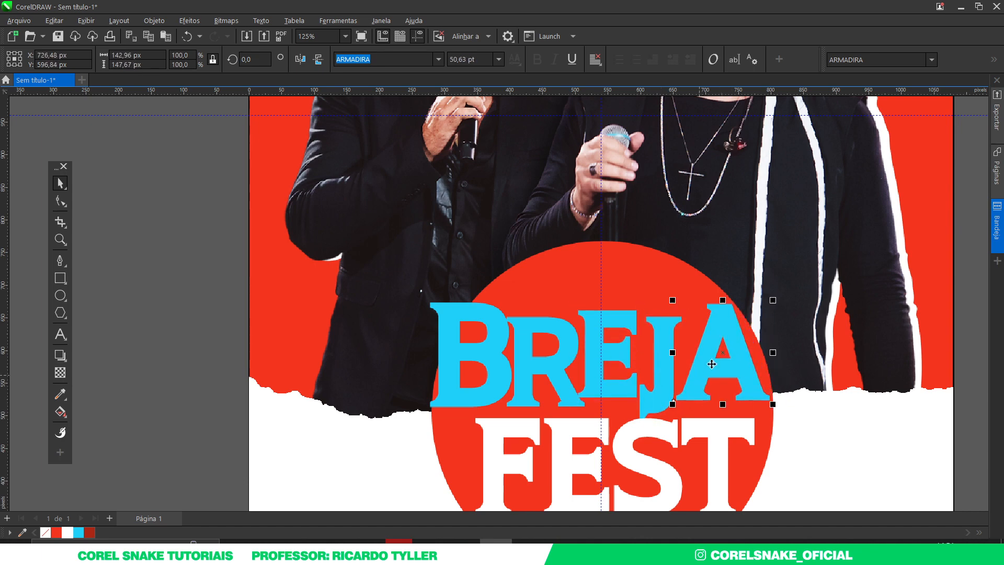
pyautogui.moveTo(773, 299); pyautogui.dragTo(778, 297)
pyautogui.scroll(-4, 591, 310)
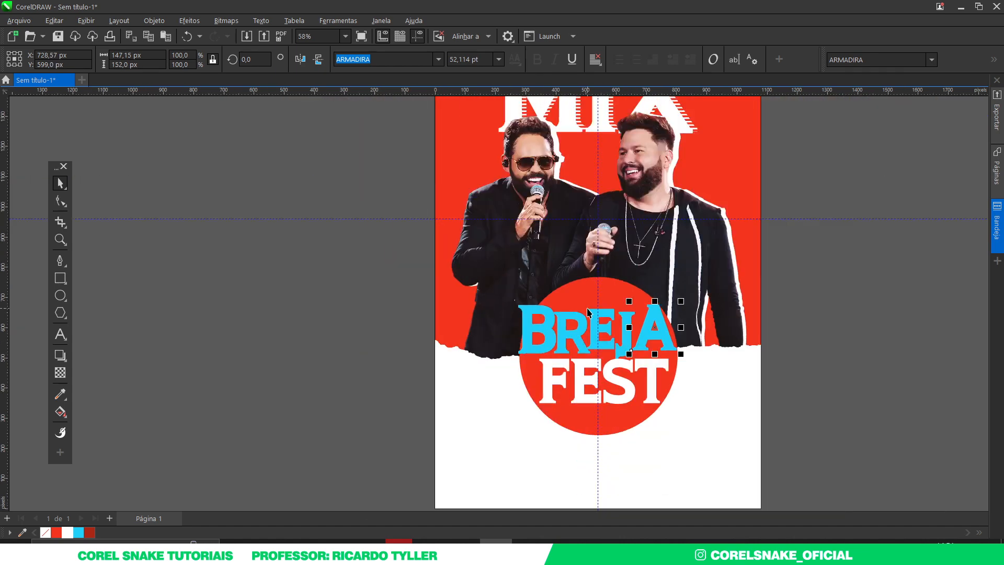
pyautogui.click(839, 302)
# Step: Break "FEST" apart into individual letters and enlarge the "F" slightly downwards
pyautogui.scroll(1, 558, 399)
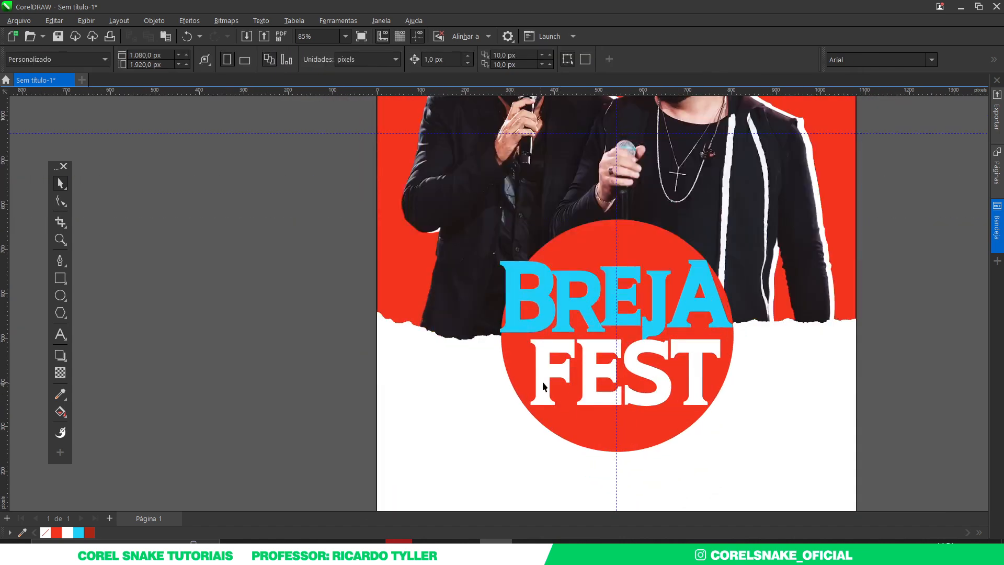
pyautogui.click(543, 383)
pyautogui.hotkey('ctrl', 'k')
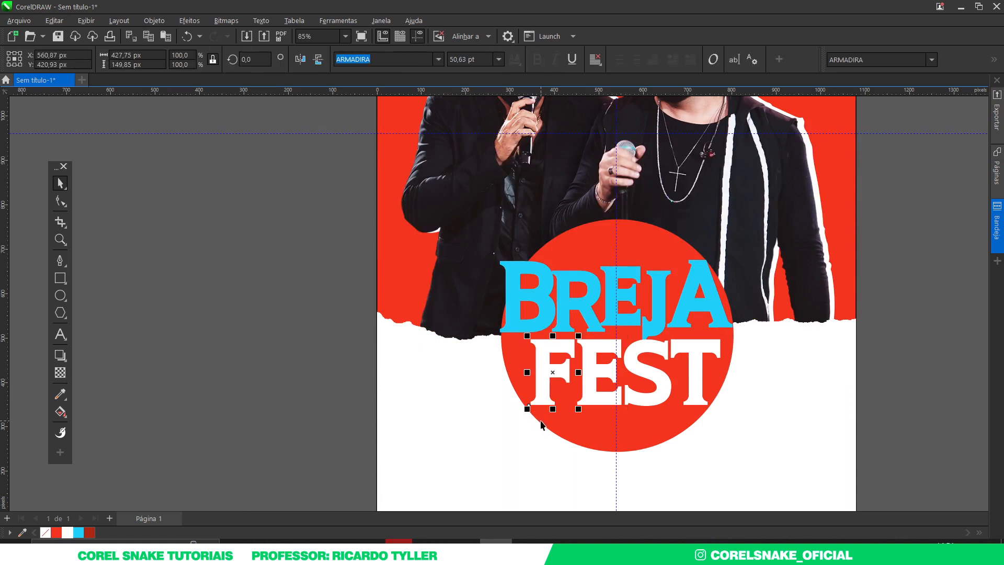
pyautogui.moveTo(528, 410); pyautogui.dragTo(522, 417)
# Step: Shrink the "E" of "FEST" slightly and move it left against the "F"
pyautogui.click(625, 408)
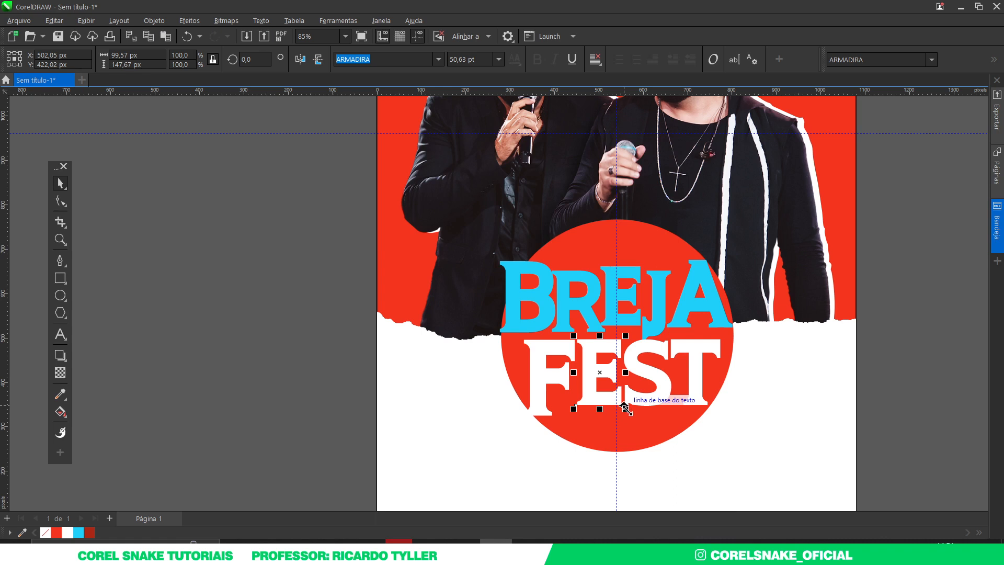
pyautogui.moveTo(625, 408); pyautogui.dragTo(622, 402)
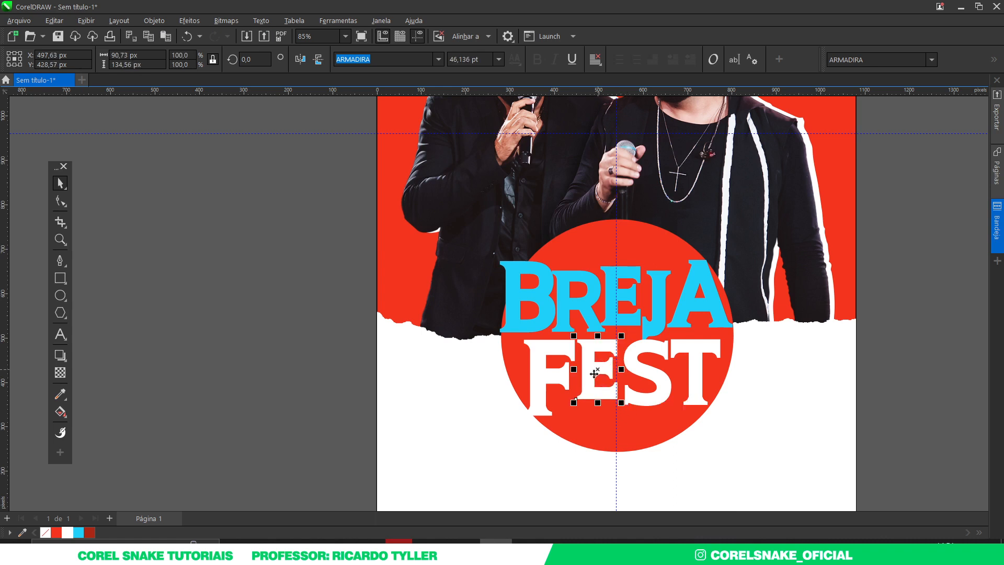
pyautogui.moveTo(597, 370); pyautogui.dragTo(592, 376)
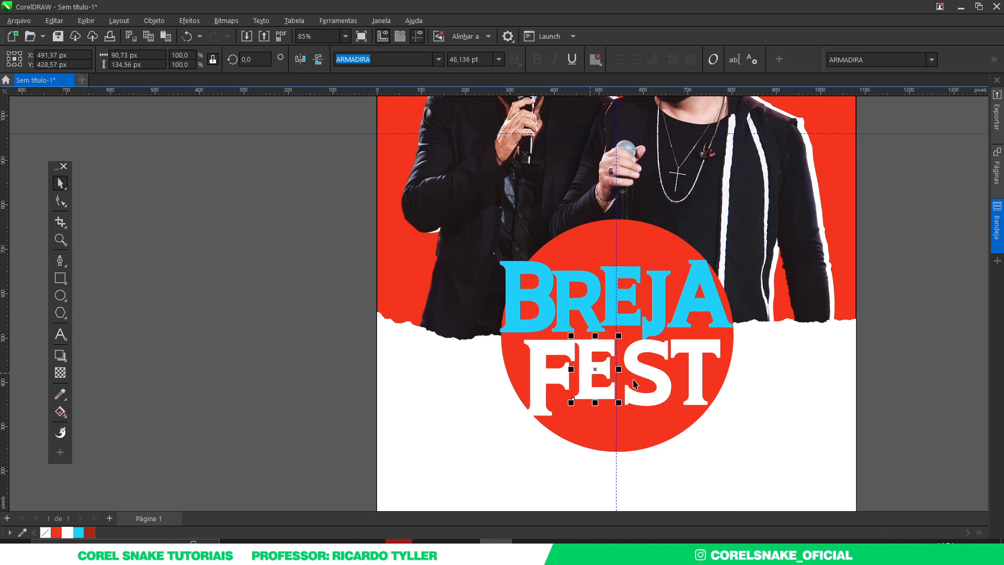
# Step: Move the "S" and "T" of "FEST" left, enlarging the "S" and shrinking the "T" slightly
pyautogui.moveTo(663, 383); pyautogui.dragTo(657, 384)
pyautogui.moveTo(614, 409); pyautogui.dragTo(611, 420)
pyautogui.moveTo(693, 362); pyautogui.dragTo(687, 362)
pyautogui.moveTo(717, 409); pyautogui.dragTo(711, 403)
pyautogui.scroll(-2, 569, 363)
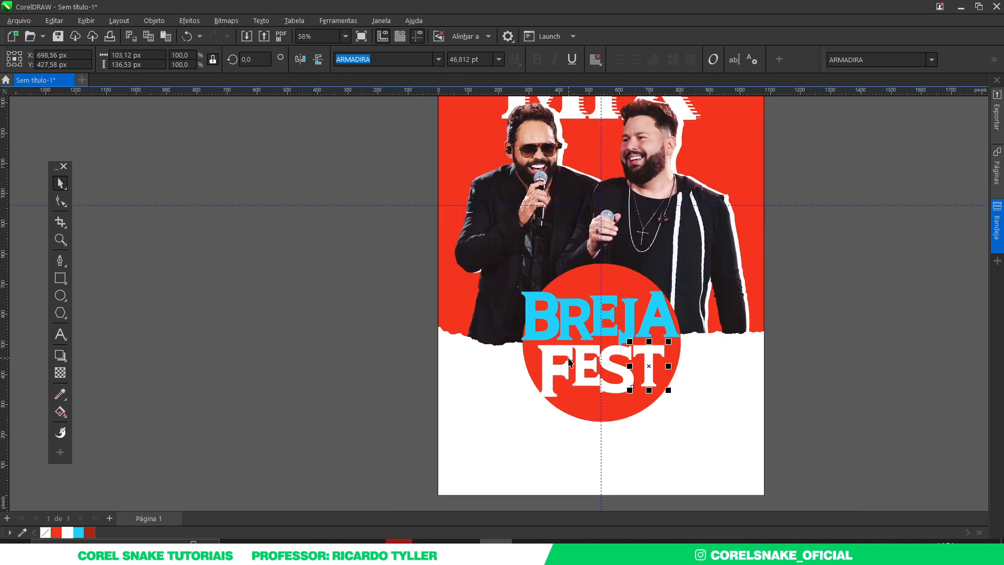
# Step: Group the letters of "FEST" and "BREJA" separately and enlarge "BREJA" to about 555 × 192 px
pyautogui.moveTo(797, 434); pyautogui.dragTo(448, 341)
pyautogui.moveTo(842, 267); pyautogui.dragTo(480, 345)
pyautogui.moveTo(684, 350)
pyautogui.mouseDown()
pyautogui.moveTo(693, 353)
pyautogui.moveTo(688, 338)
pyautogui.mouseUp()
pyautogui.moveTo(688, 287); pyautogui.dragTo(693, 284)
# Step: Enlarge the "FEST" group to about 432 × 176 px, centred under "BREJA" on the red circle
pyautogui.click(650, 369)
pyautogui.moveTo(669, 402); pyautogui.dragTo(672, 404)
pyautogui.scroll(3, 646, 383)
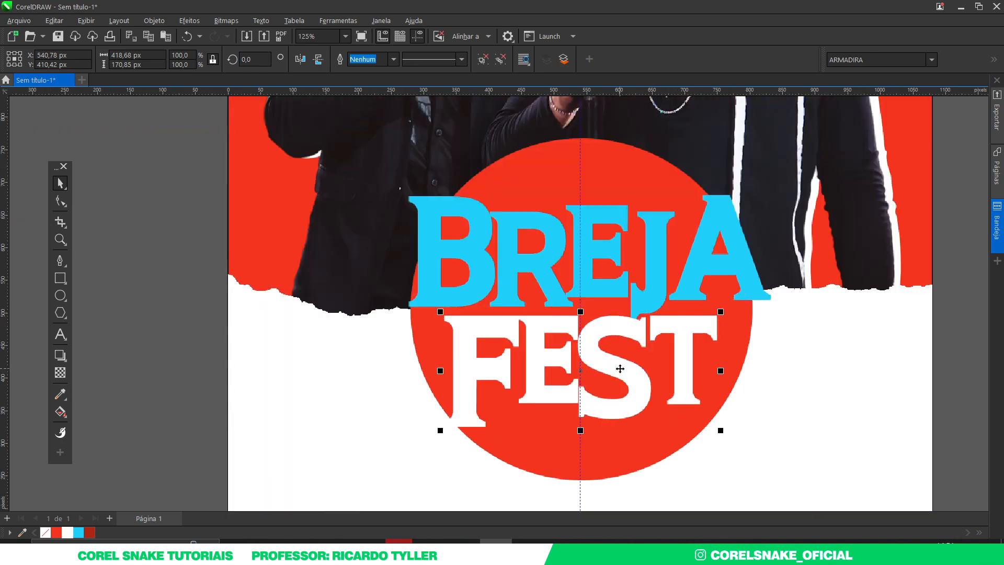
pyautogui.moveTo(723, 435); pyautogui.dragTo(727, 439)
pyautogui.scroll(-3, 604, 375)
pyautogui.scroll(3, 607, 375)
pyautogui.moveTo(605, 380); pyautogui.dragTo(606, 375)
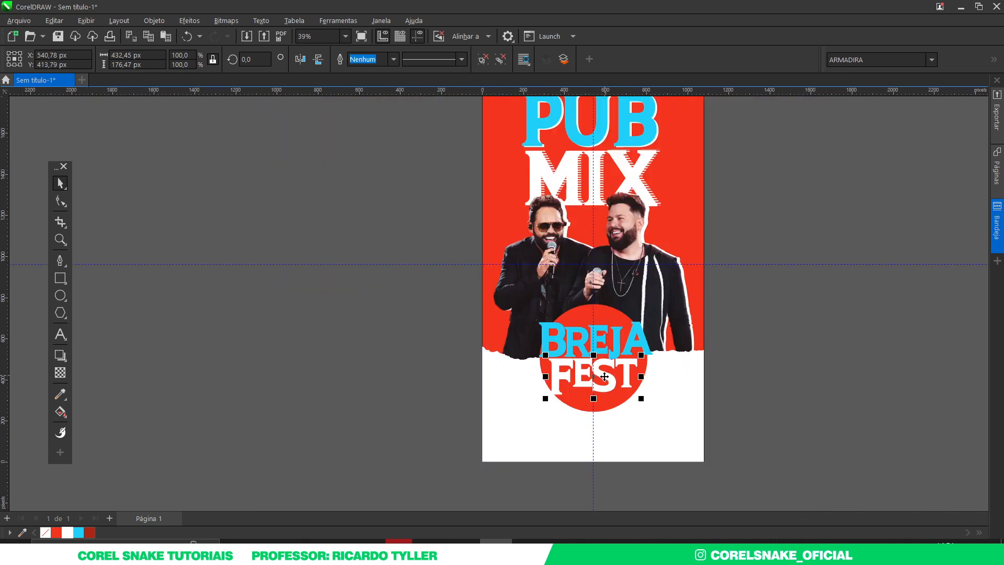
pyautogui.moveTo(790, 288); pyautogui.dragTo(504, 411)
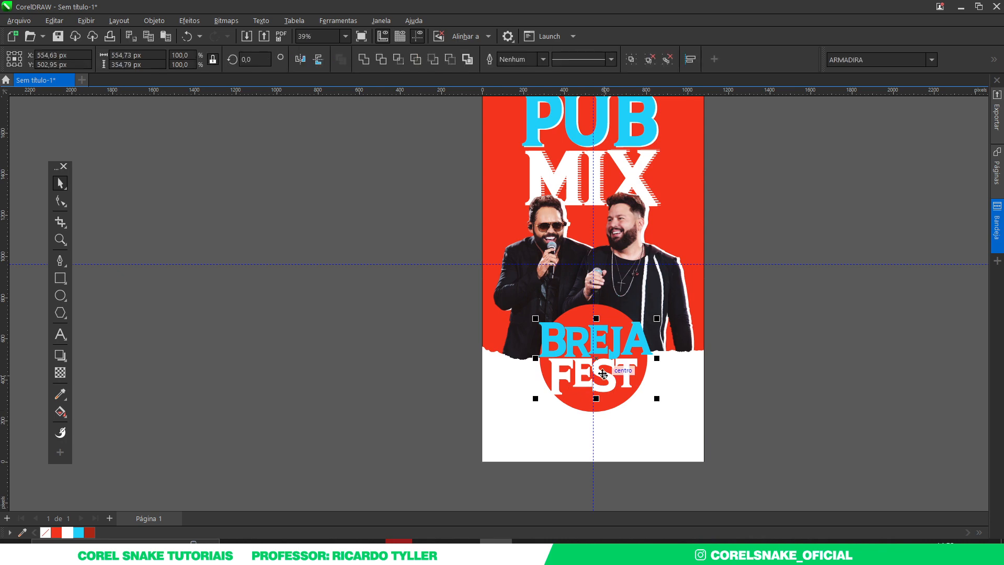
pyautogui.click(766, 371)
# Step: Duplicate the "BREJA" group, fill the copy white and send it behind the blue original
pyautogui.scroll(3, 625, 346)
pyautogui.click(602, 336)
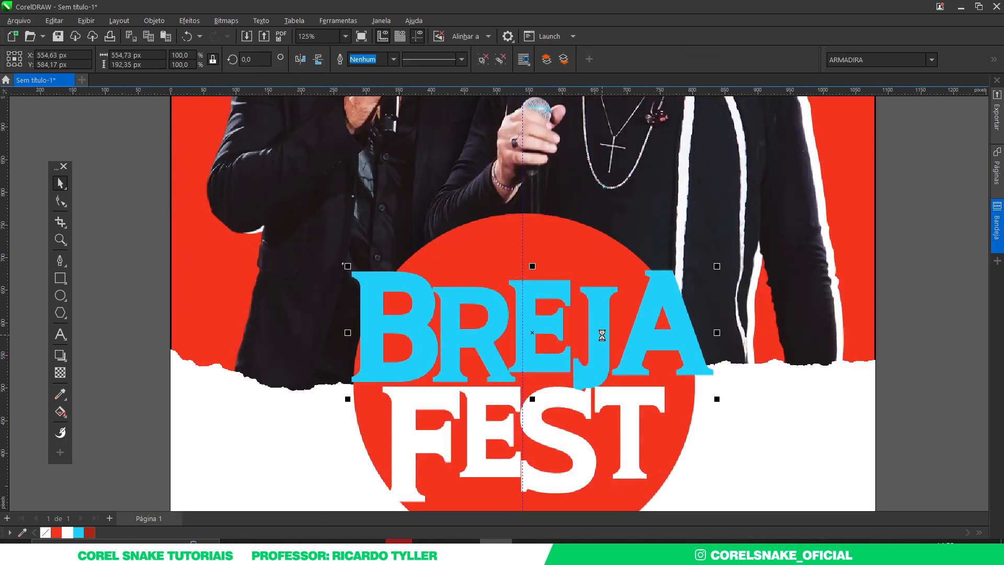
pyautogui.click(67, 532)
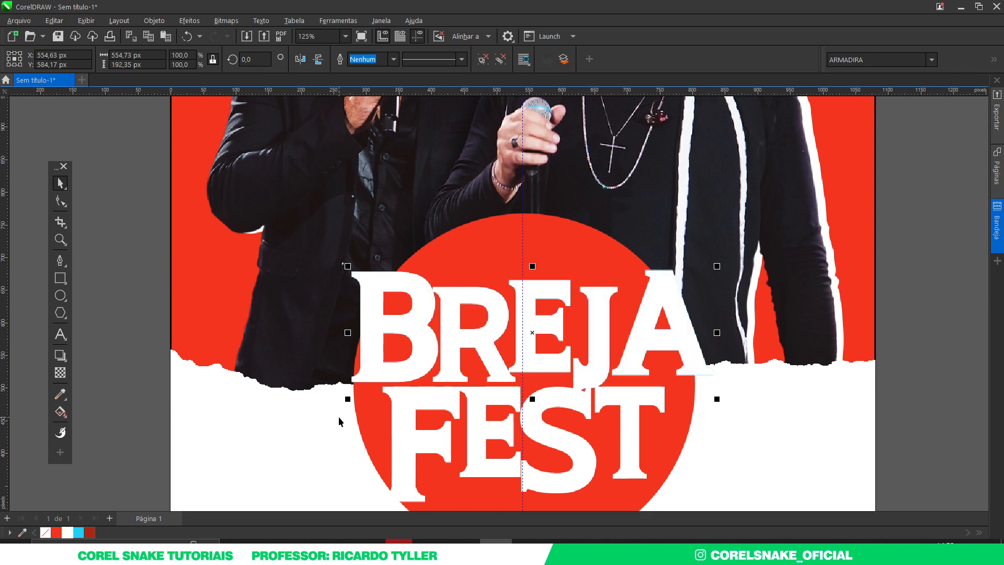
pyautogui.hotkey('ctrl', 'z')
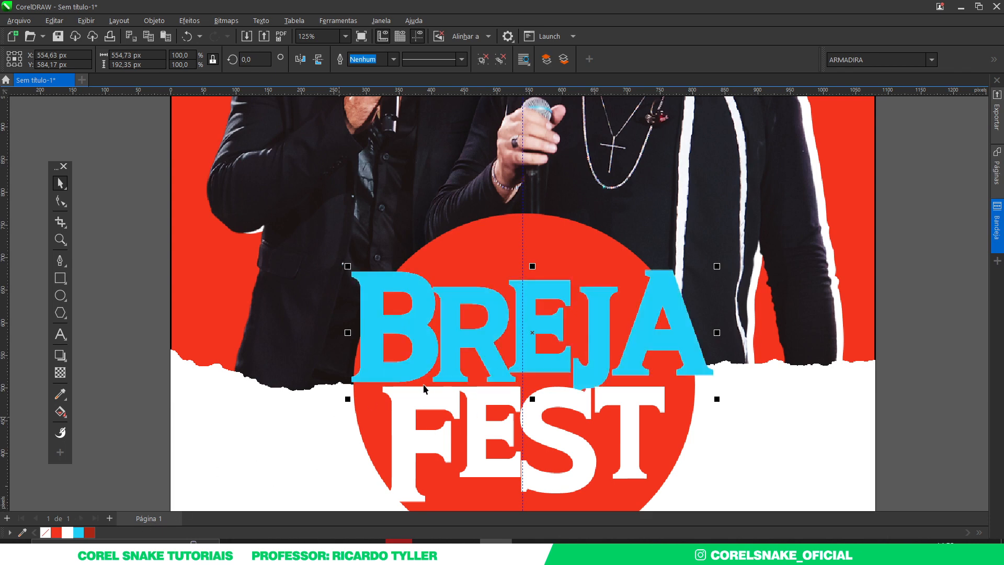
# Step: Nudge the white "BREJA" copy about 4 px right and 6 px down as an offset shadow
pyautogui.press('Right')
pyautogui.press('Right')
pyautogui.press('Right')
pyautogui.press('Right')
pyautogui.press('Right')
pyautogui.press('Down')
pyautogui.press('Down')
pyautogui.press('Right')
pyautogui.press('Down')
pyautogui.press('Down')
pyautogui.press('Down')
pyautogui.press('Down')
pyautogui.press('Left')
pyautogui.press('Left')
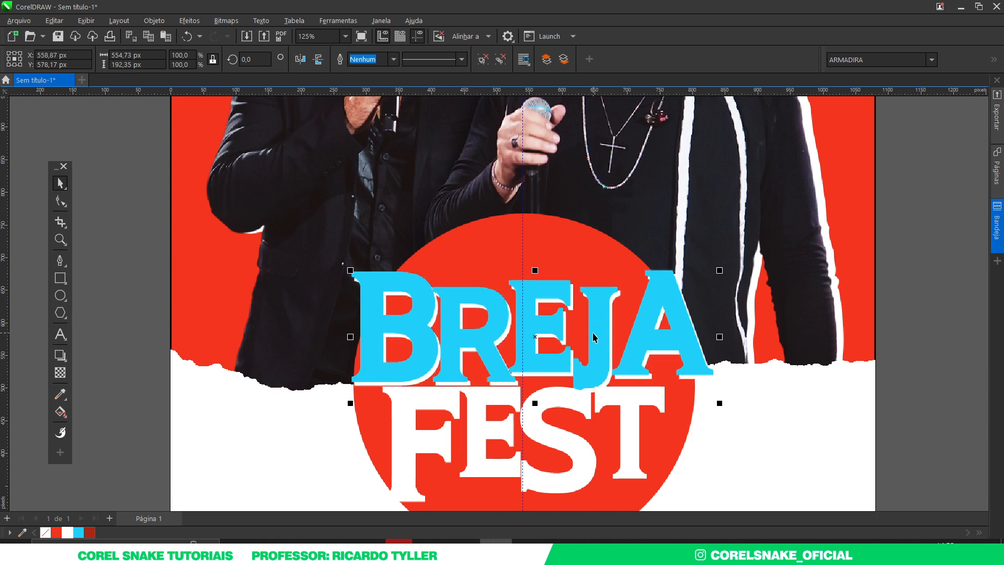
# Step: Duplicate the "FEST" group, fill the copy light blue and send it behind the white original
pyautogui.click(550, 428)
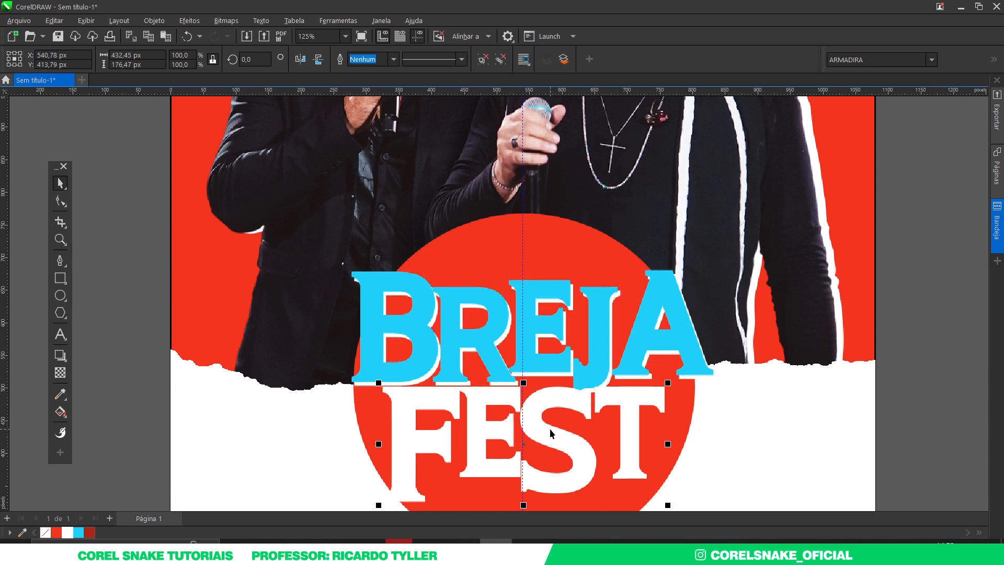
pyautogui.click(79, 532)
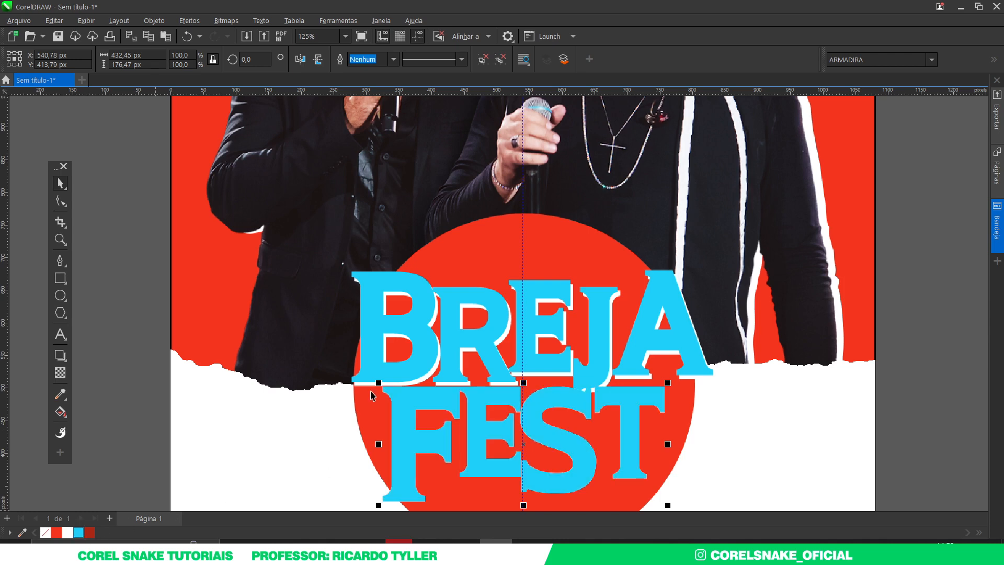
pyautogui.scroll(-2, 468, 373)
pyautogui.hotkey('ctrl', 'pagedown')
# Step: Nudge the "FEST" shadow copy about 7 px right and 1 px down and recolour it dark red
pyautogui.press('Right')
pyautogui.press('Right')
pyautogui.press('Right')
pyautogui.press('Right')
pyautogui.press('Right')
pyautogui.press('Right')
pyautogui.press('Right')
pyautogui.press('Down')
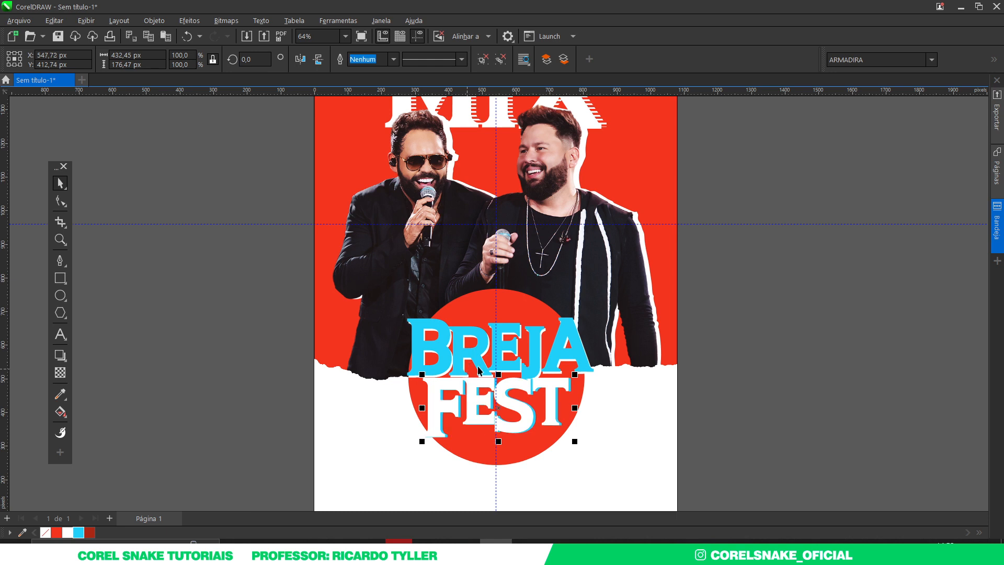
pyautogui.scroll(-1, 623, 329)
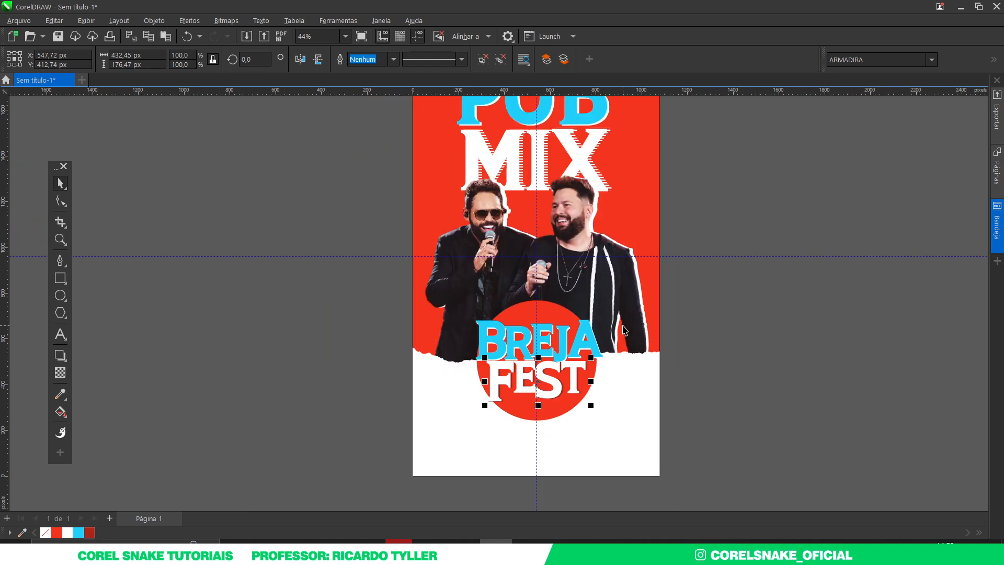
pyautogui.click(709, 338)
pyautogui.scroll(-1, 708, 339)
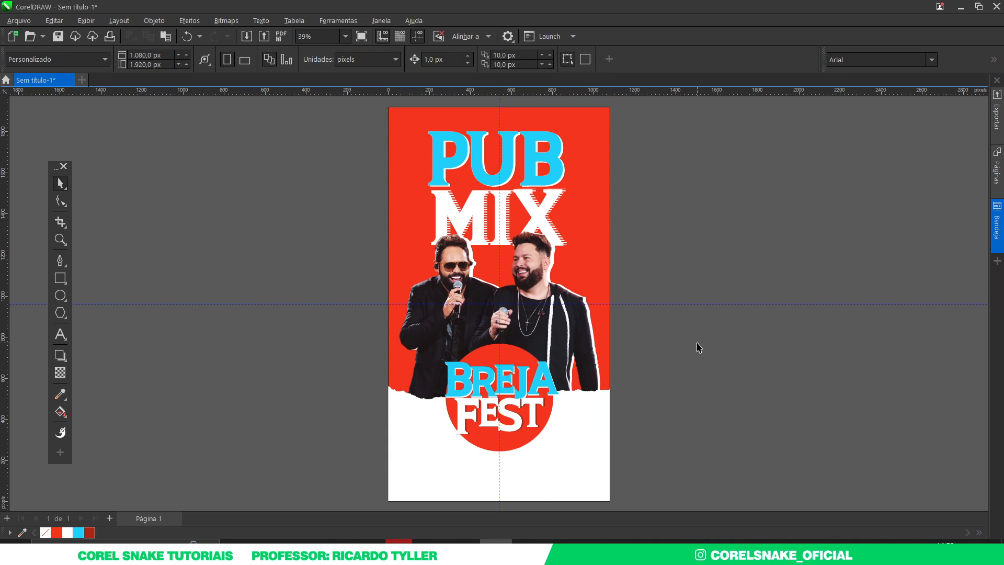
# Step: Place two copies of the red circle, offset up-left and down-right, as unfilled rings with a thin red outline
pyautogui.moveTo(484, 356); pyautogui.dragTo(453, 333)
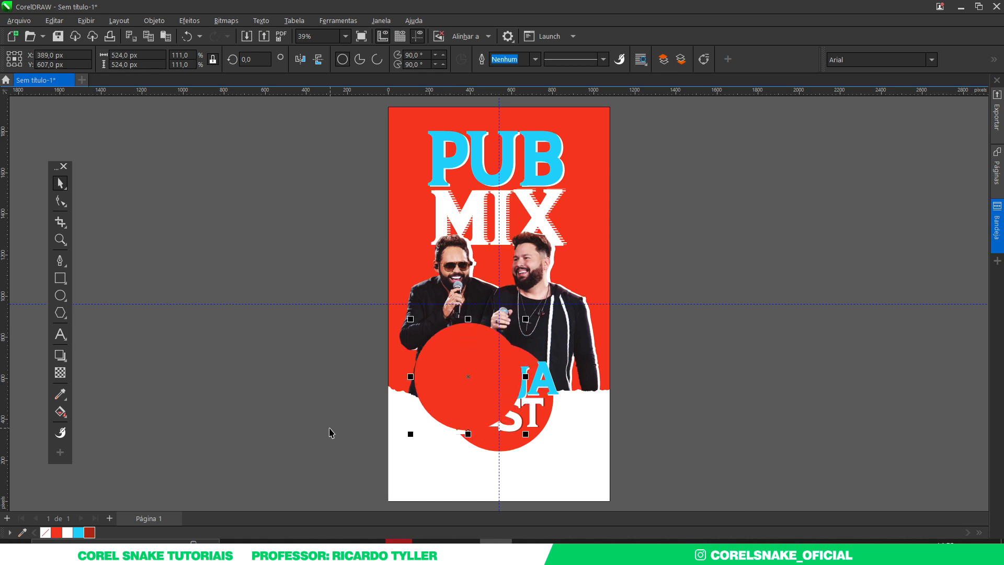
pyautogui.click(46, 532)
pyautogui.rightClick(58, 533)
pyautogui.moveTo(477, 338); pyautogui.dragTo(483, 360)
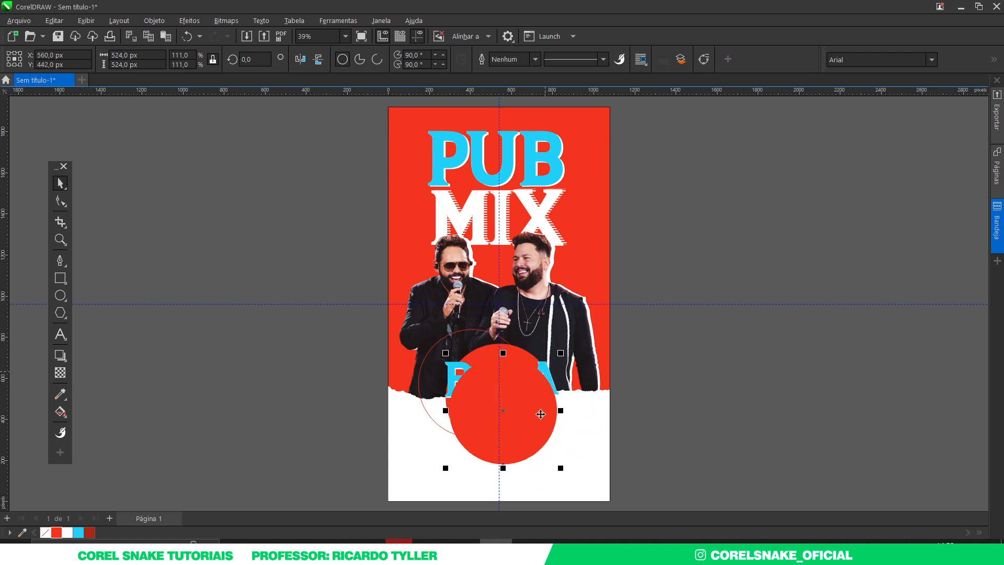
pyautogui.click(46, 533)
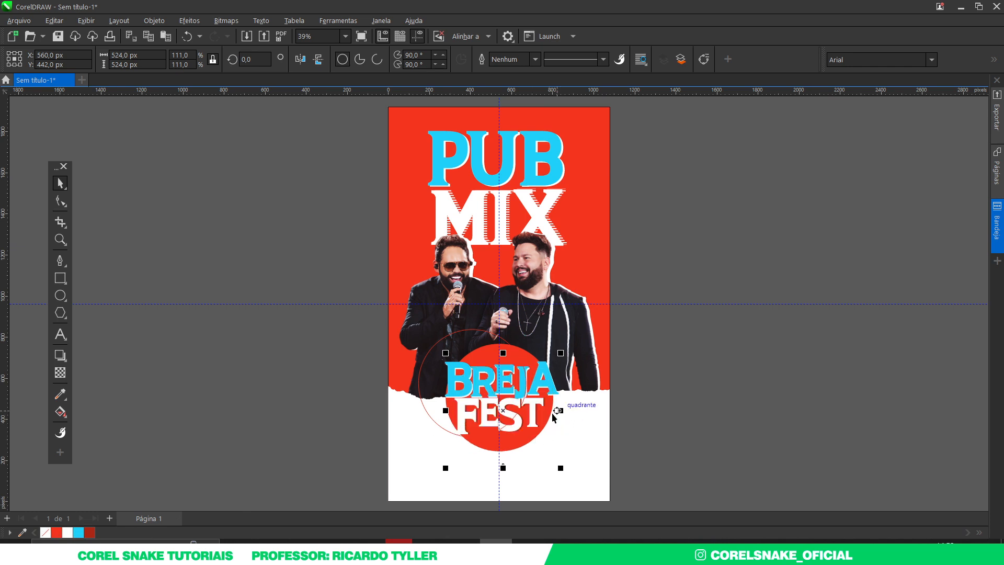
pyautogui.rightClick(57, 531)
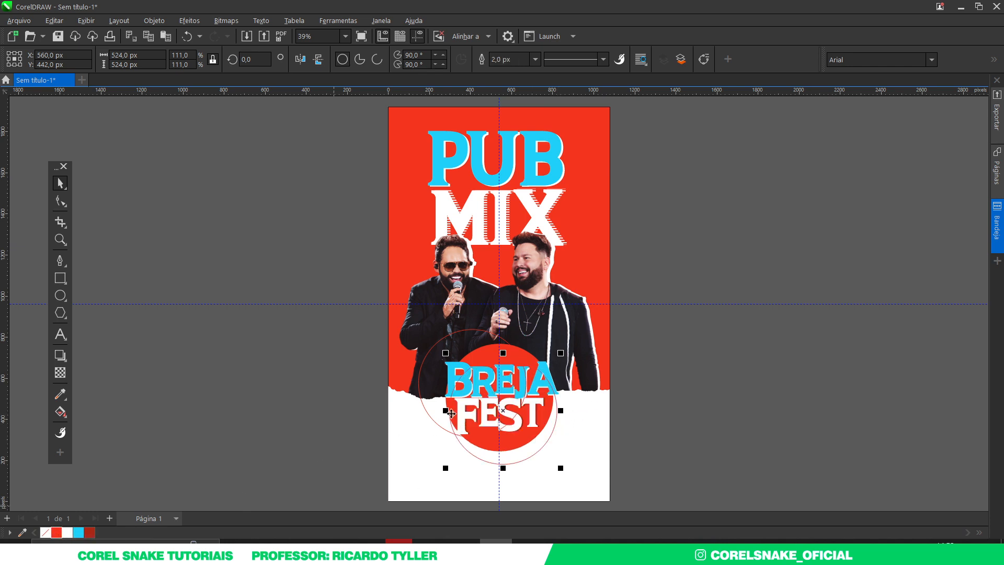
pyautogui.moveTo(728, 319); pyautogui.dragTo(431, 453)
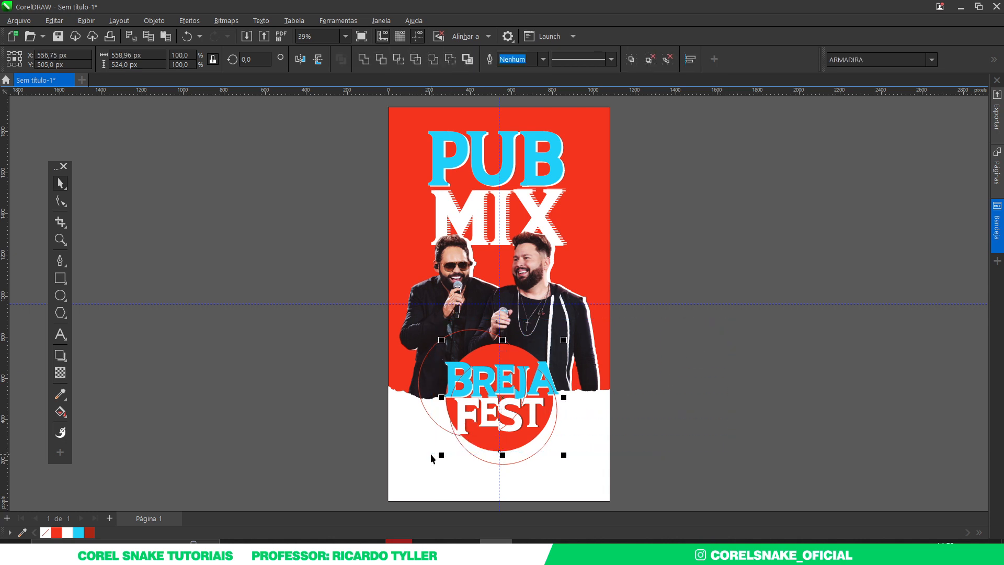
pyautogui.click(777, 377)
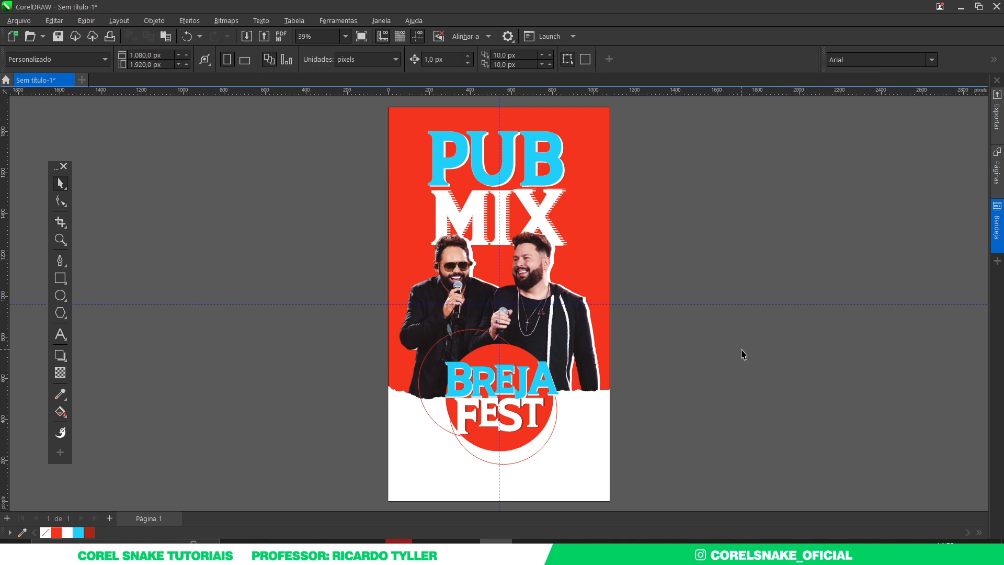
# Step: Set the contrast of the singers' photo to 32 in the Image Adjustment Lab
pyautogui.click(528, 267)
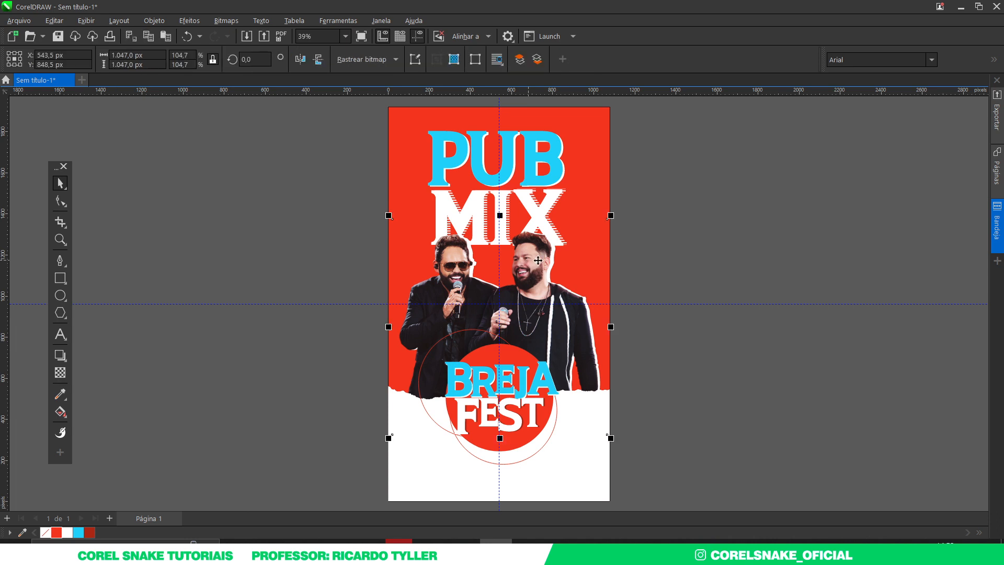
pyautogui.click(150, 20)
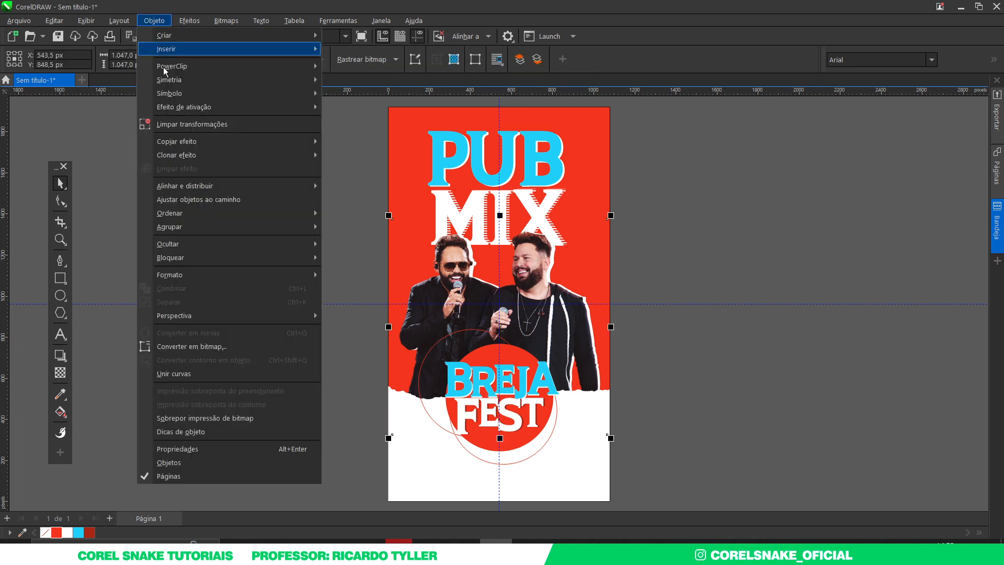
pyautogui.click(152, 24)
pyautogui.moveTo(180, 24)
pyautogui.moveTo(212, 69)
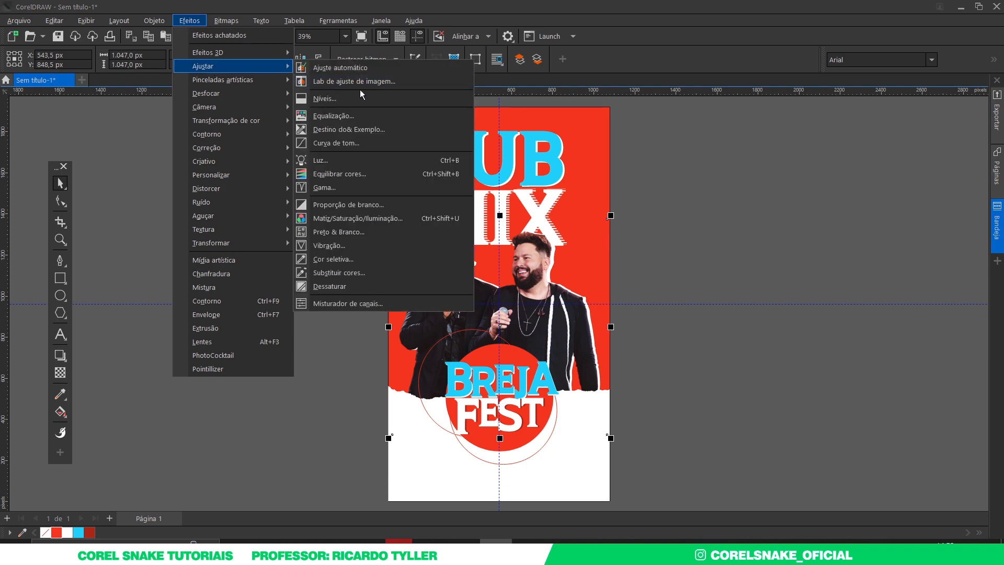
pyautogui.click(360, 84)
pyautogui.moveTo(400, 57); pyautogui.dragTo(717, 84)
pyautogui.moveTo(471, 260); pyautogui.dragTo(287, 256)
pyautogui.moveTo(617, 89); pyautogui.dragTo(501, 105)
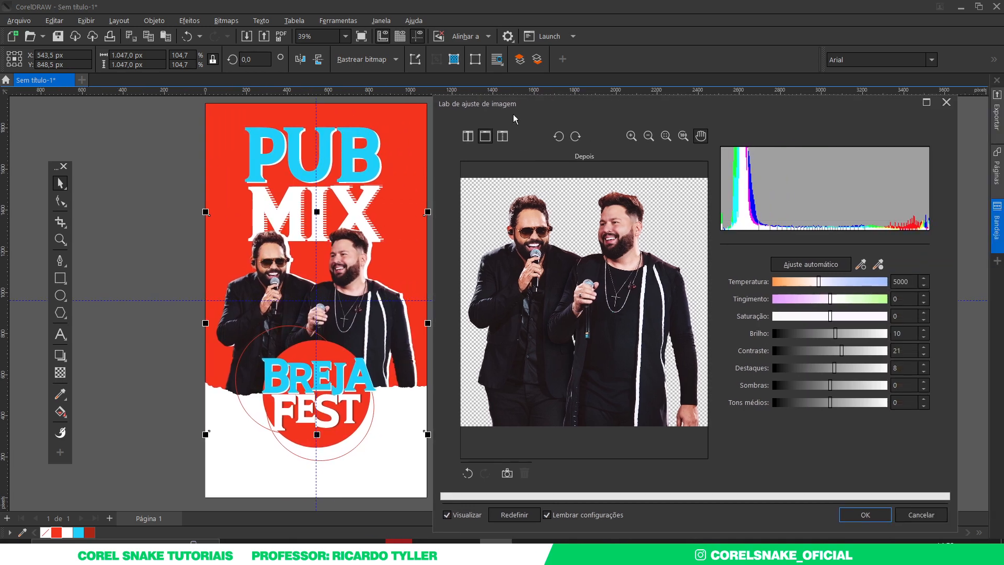
pyautogui.moveTo(839, 353); pyautogui.dragTo(836, 331)
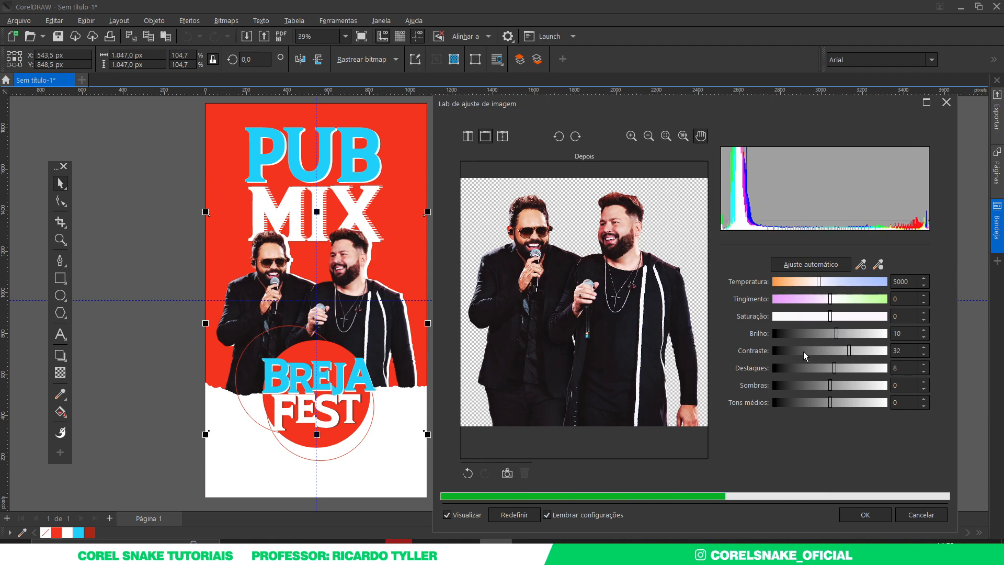
pyautogui.click(865, 514)
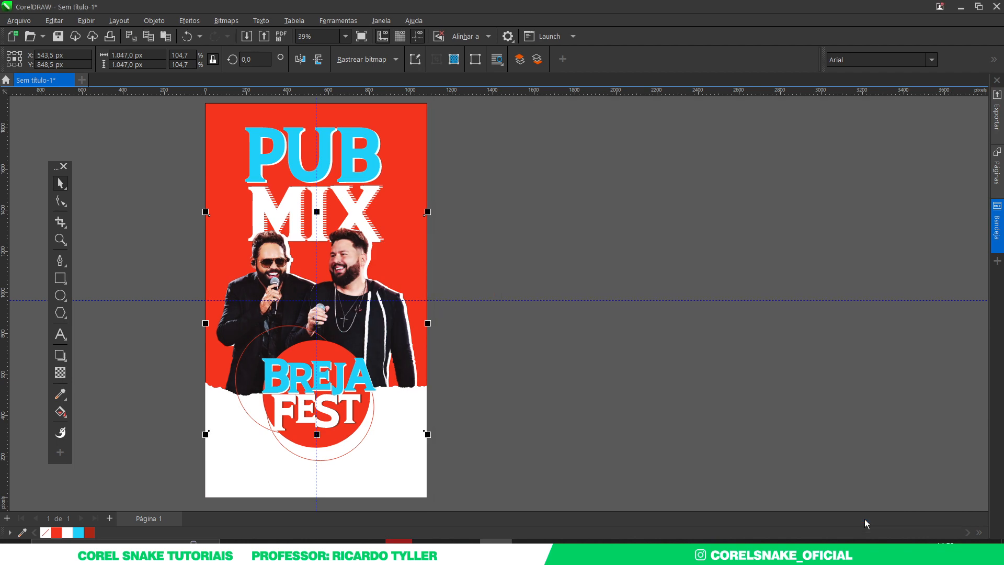
pyautogui.click(774, 407)
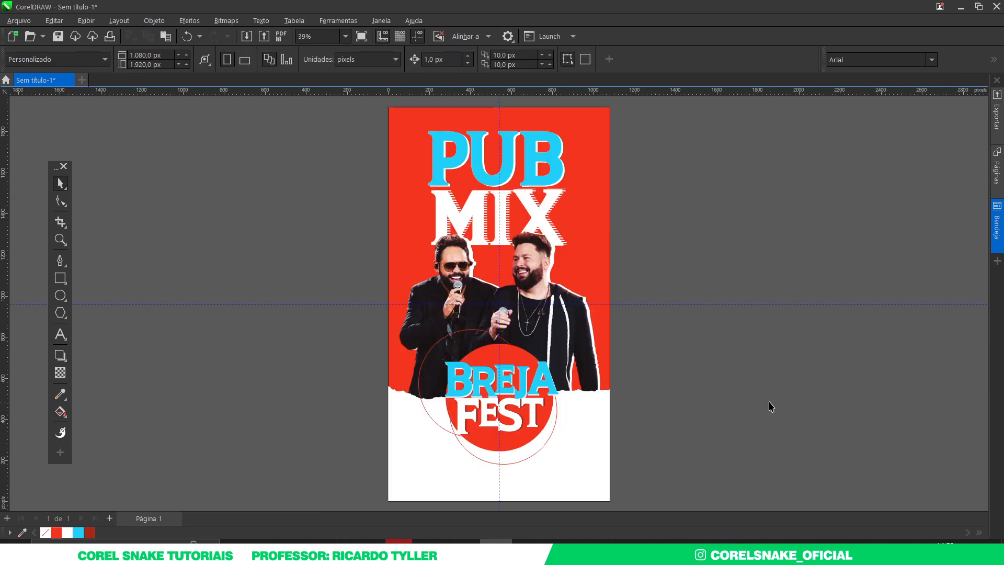
# Step: Place a copy of the blue "PUB" text above the title as small white text about 122 px wide
pyautogui.click(470, 150)
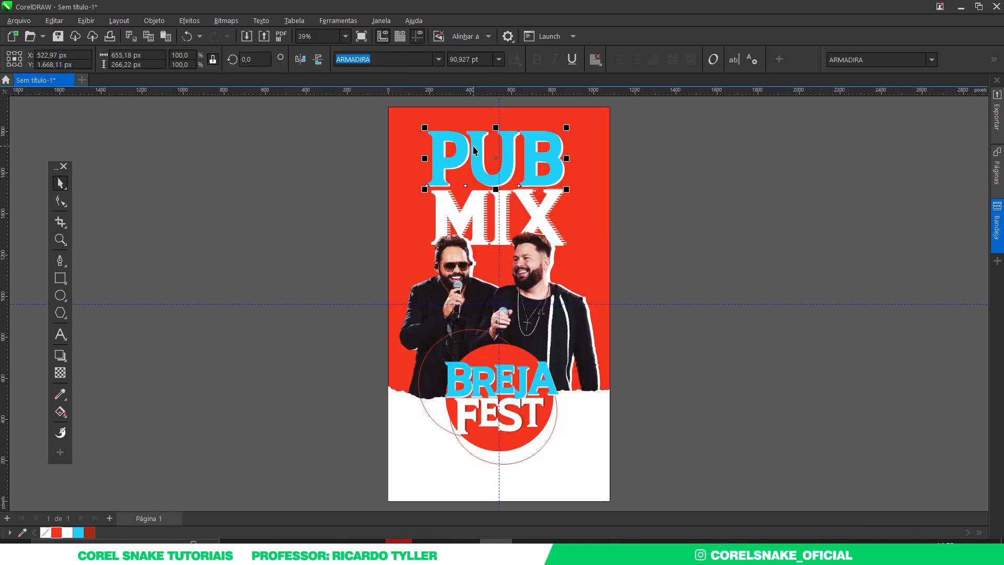
pyautogui.moveTo(470, 137); pyautogui.dragTo(459, 166)
pyautogui.hotkey('ctrl', 'z')
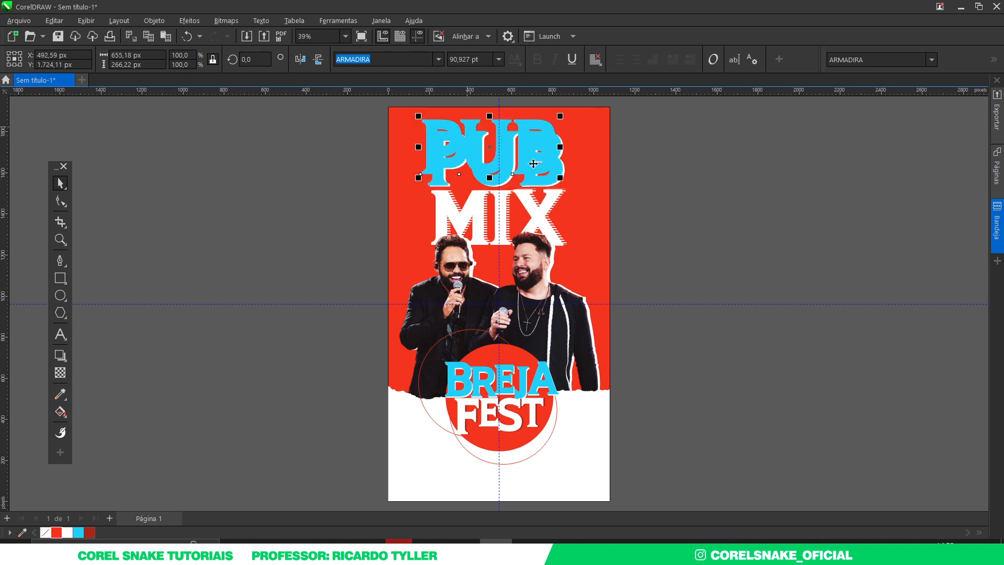
pyautogui.moveTo(562, 180); pyautogui.dragTo(451, 133)
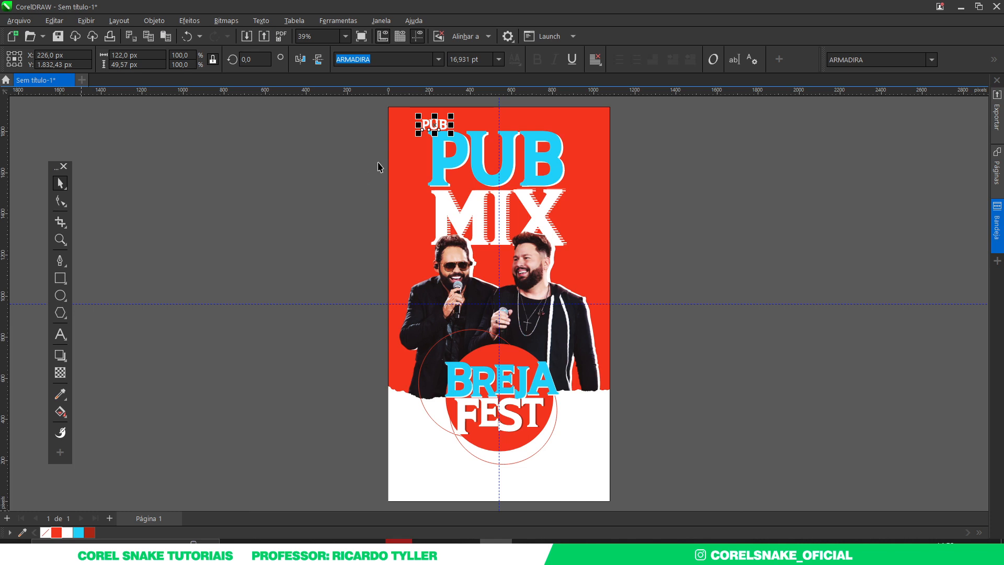
# Step: Retype the small white "PUB" copy as "APRESENTA" and shrink it to about 231 px wide
pyautogui.click(434, 124)
pyautogui.doubleClick(435, 124)
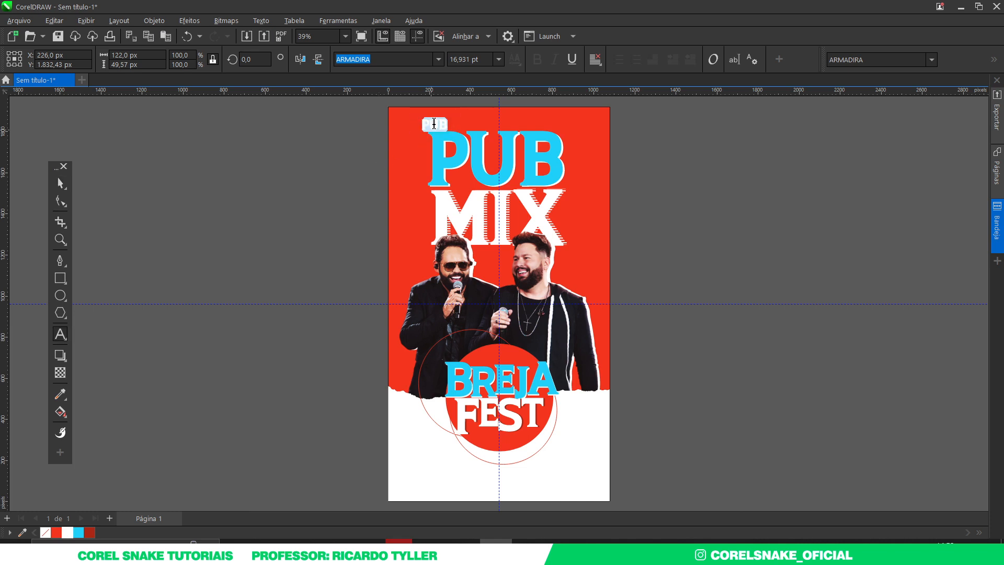
pyautogui.write('APRESENTA')
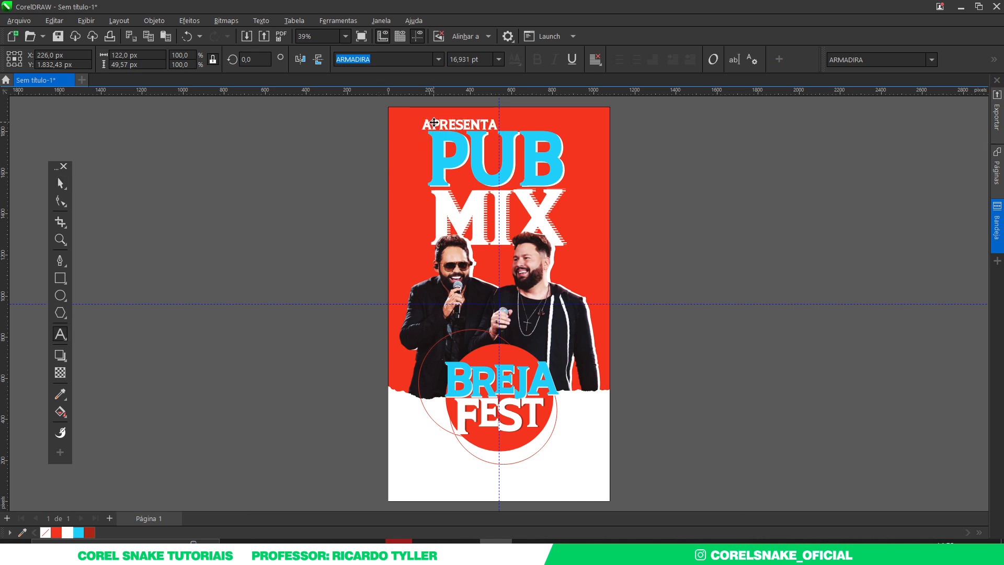
pyautogui.press('Escape')
pyautogui.click(60, 183)
pyautogui.moveTo(502, 133); pyautogui.dragTo(472, 130)
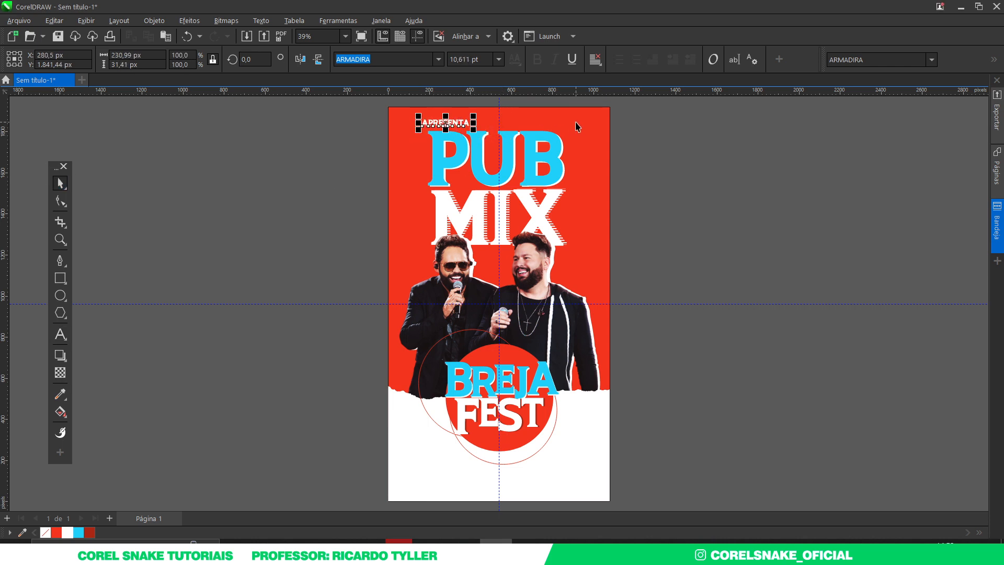
# Step: Centre the "APRESENTA" line horizontally on the page
pyautogui.click(576, 123)
pyautogui.press('c')
pyautogui.click(660, 134)
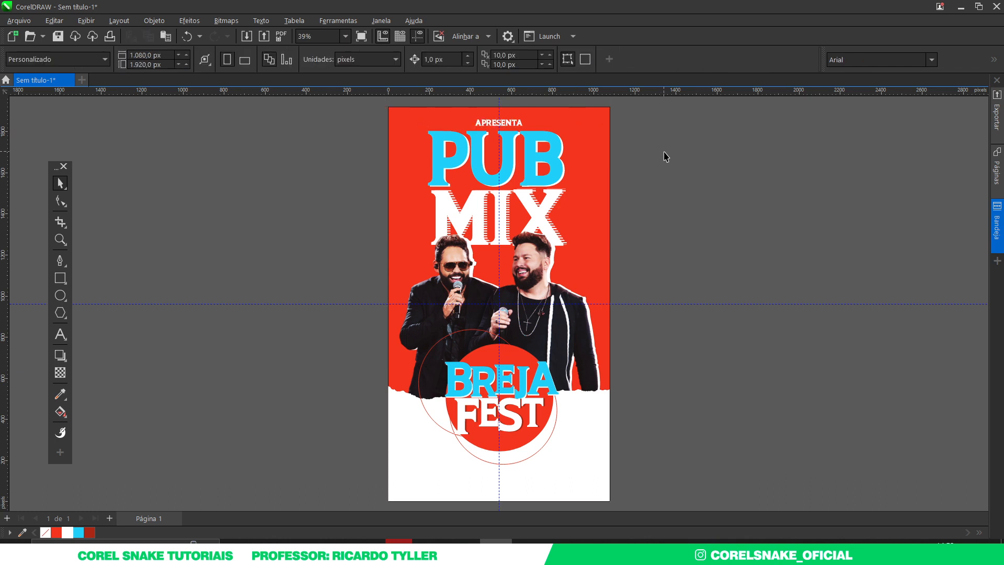
# Step: Set "APRESENTA" to centred text alignment and spread its letter spacing to nearly the width of the "PUB" title
pyautogui.moveTo(661, 151); pyautogui.dragTo(417, 104)
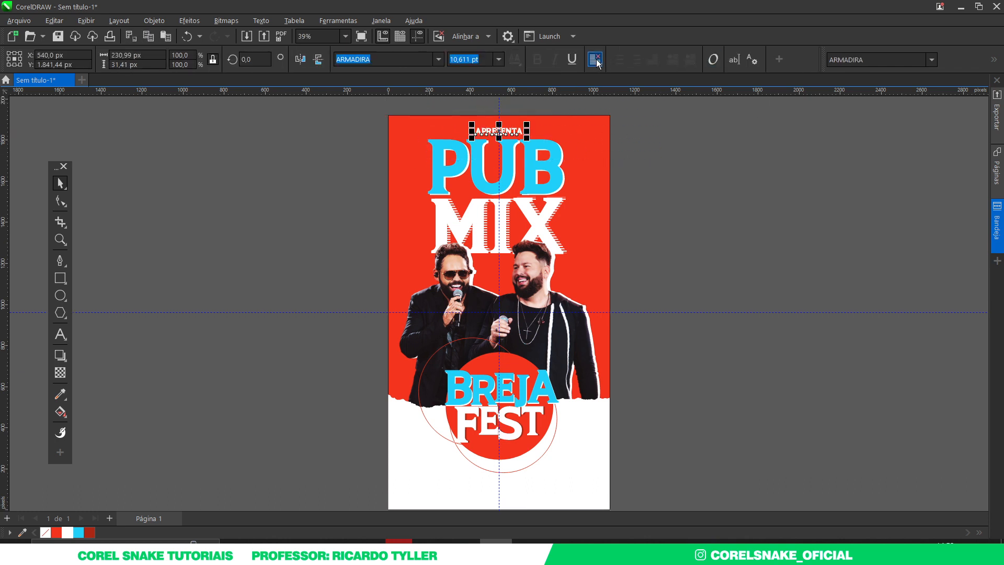
pyautogui.click(597, 62)
pyautogui.click(613, 104)
pyautogui.click(61, 200)
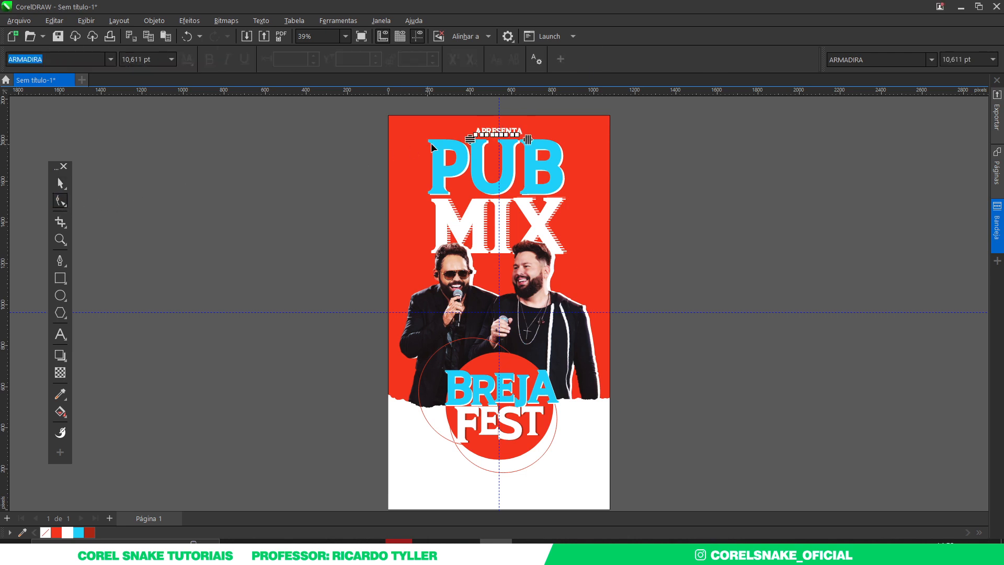
pyautogui.moveTo(528, 140); pyautogui.dragTo(563, 139)
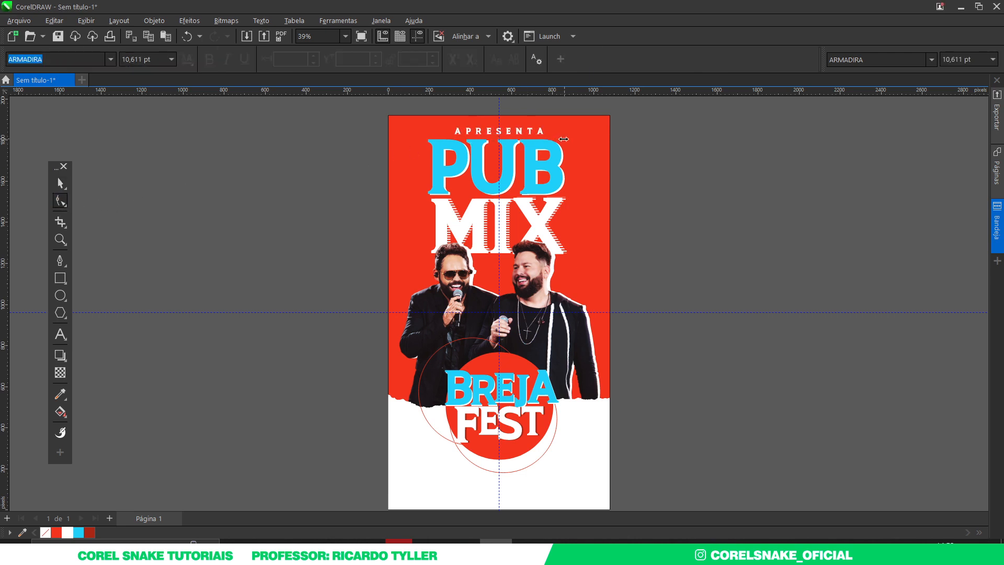
# Step: Resize the "APRESENTA" and "PUB MIX" title block together to about 664 px wide
pyautogui.click(60, 183)
pyautogui.moveTo(327, 129); pyautogui.dragTo(711, 282)
pyautogui.moveTo(572, 259); pyautogui.dragTo(567, 254)
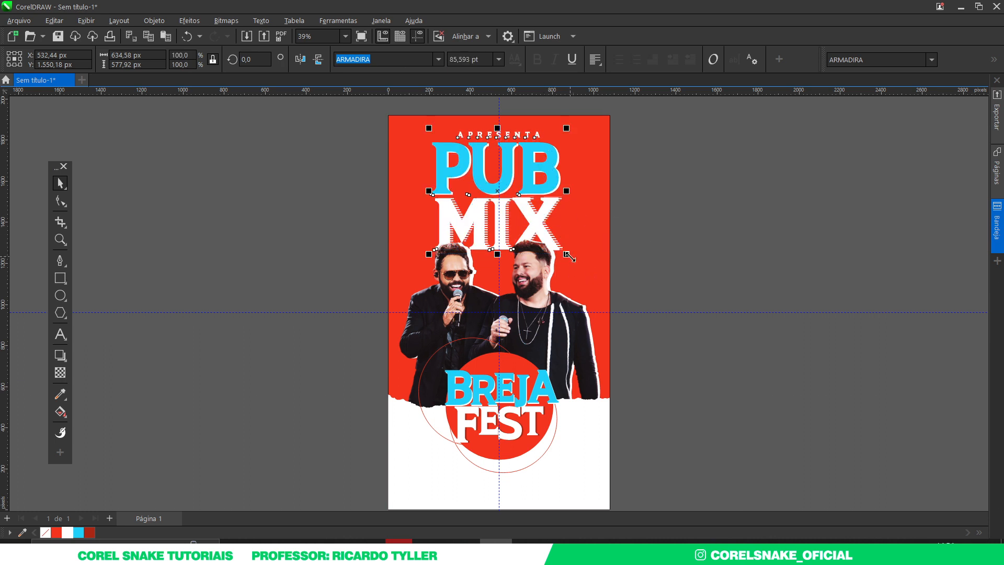
pyautogui.moveTo(570, 256); pyautogui.dragTo(576, 259)
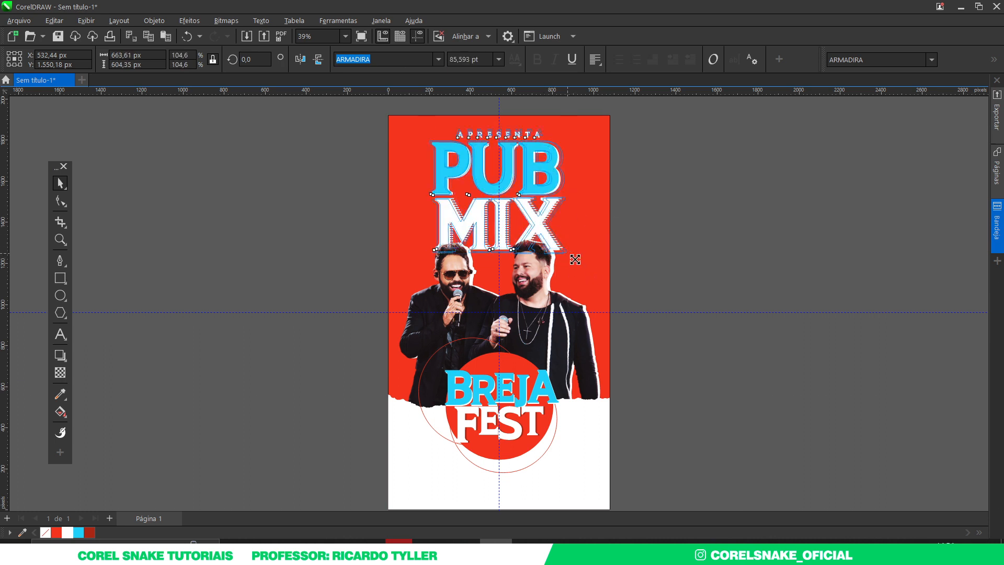
pyautogui.click(689, 263)
# Step: Copy the blue "PUB" text to the white area below the emblem and fill it with near-black sampled from the singer's jacket
pyautogui.scroll(-1, 448, 208)
pyautogui.moveTo(470, 181); pyautogui.dragTo(452, 405)
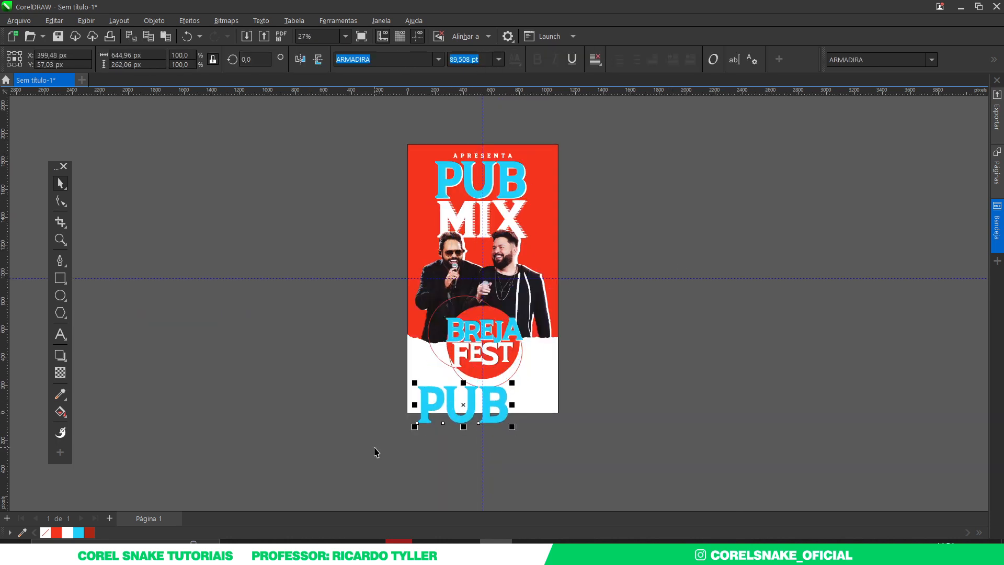
pyautogui.scroll(1, 474, 370)
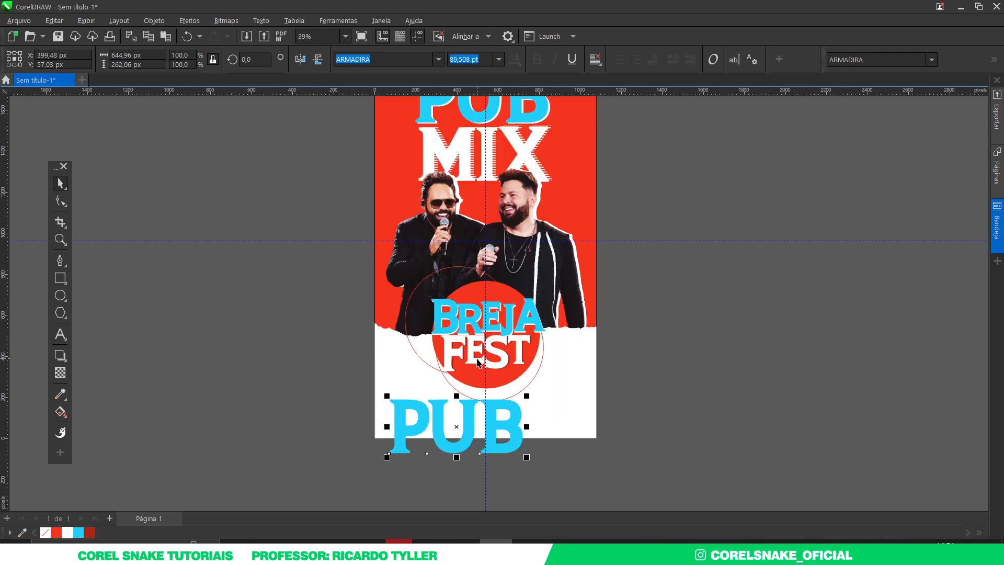
pyautogui.click(22, 532)
pyautogui.click(568, 272)
pyautogui.click(100, 532)
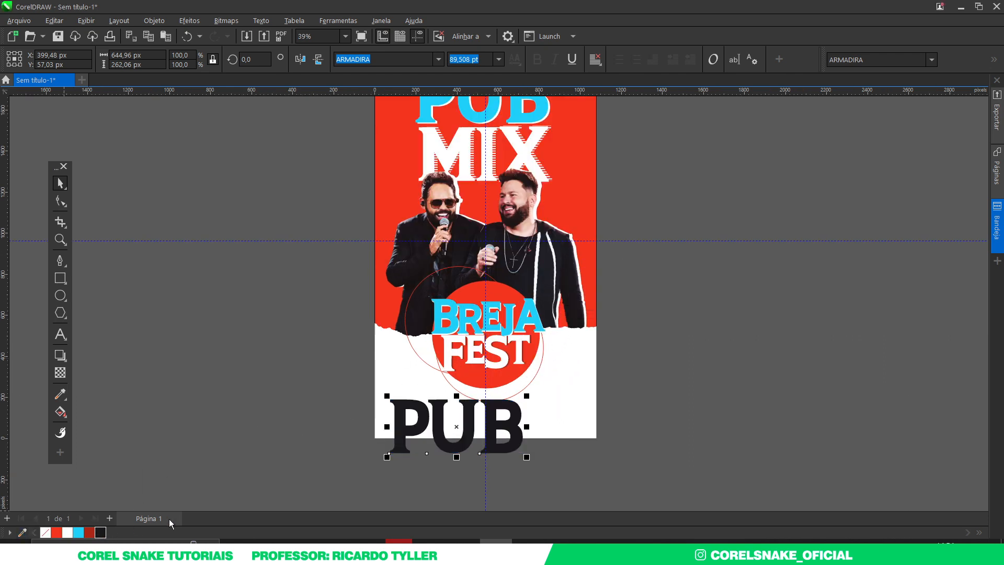
# Step: Shrink the black "PUB" copy to 85 px wide and retype it as "COLOQUE LOGO AQUI" on two lines
pyautogui.moveTo(526, 458); pyautogui.dragTo(416, 405)
pyautogui.scroll(2, 408, 420)
pyautogui.doubleClick(417, 405)
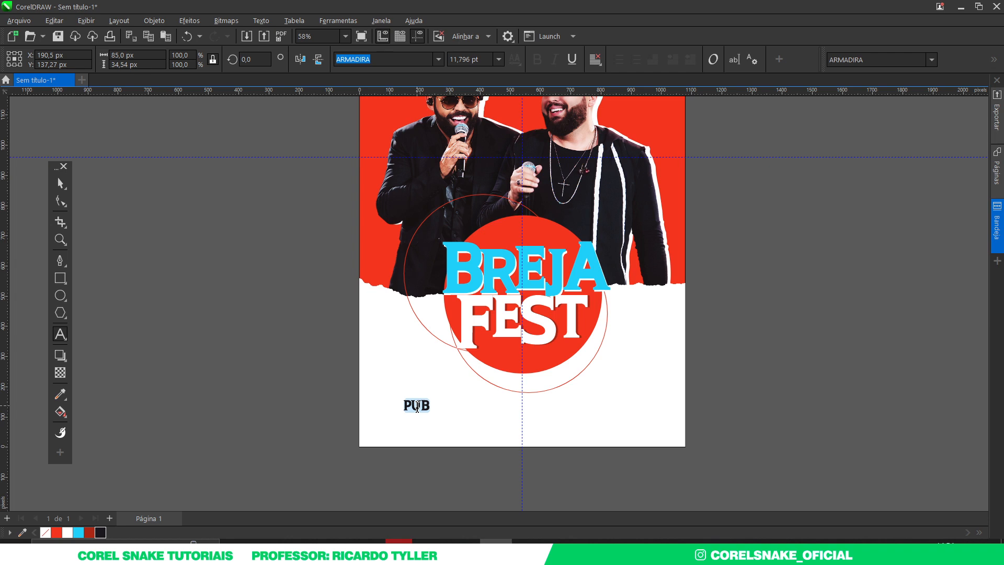
pyautogui.write('COLOQUE ')
pyautogui.write('LOGO')
pyautogui.write(' AQUI')
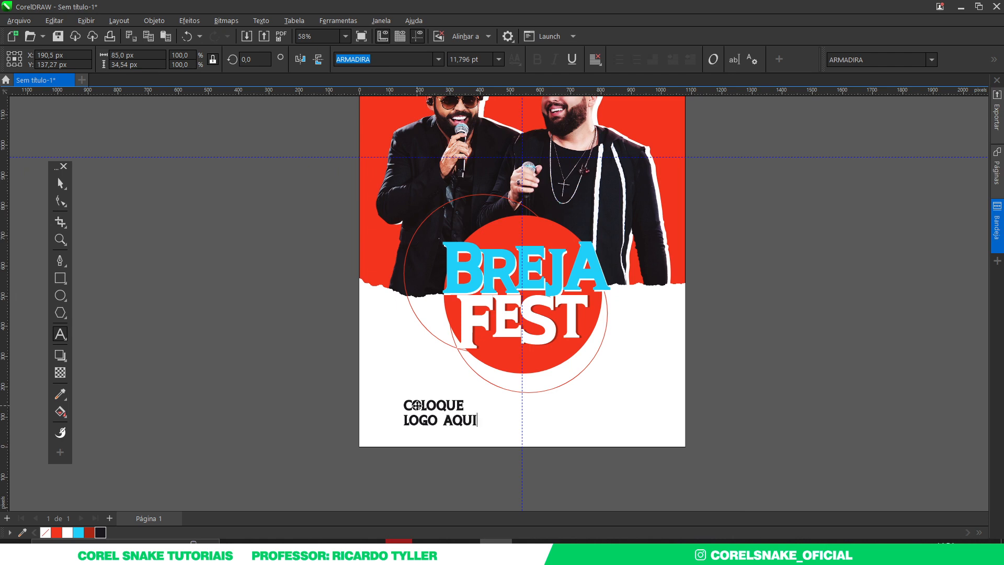
pyautogui.click(61, 183)
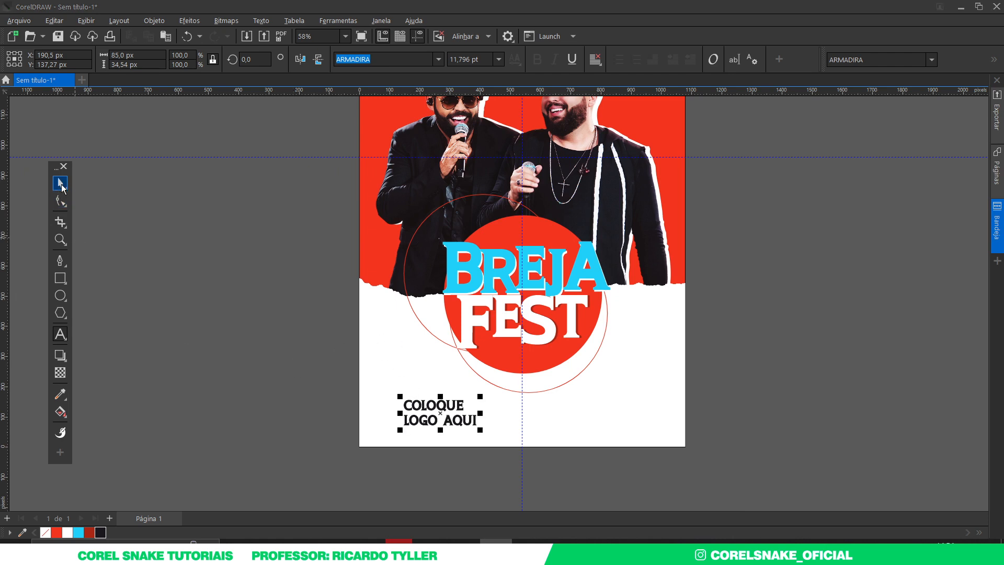
# Step: Centre the two lines of "COLOQUE LOGO AQUI" and shrink the text to about 168 px wide
pyautogui.click(595, 59)
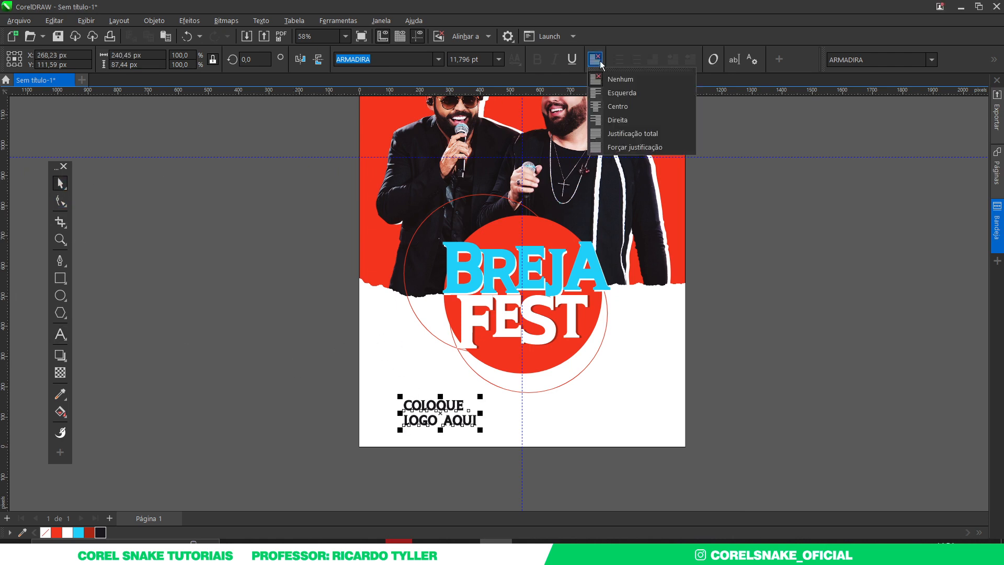
pyautogui.click(611, 106)
pyautogui.moveTo(480, 429); pyautogui.dragTo(505, 408)
# Step: Duplicate the logo placeholder into an evenly spaced row of three and centre the row horizontally on the white torn paper
pyautogui.rightClick(504, 408)
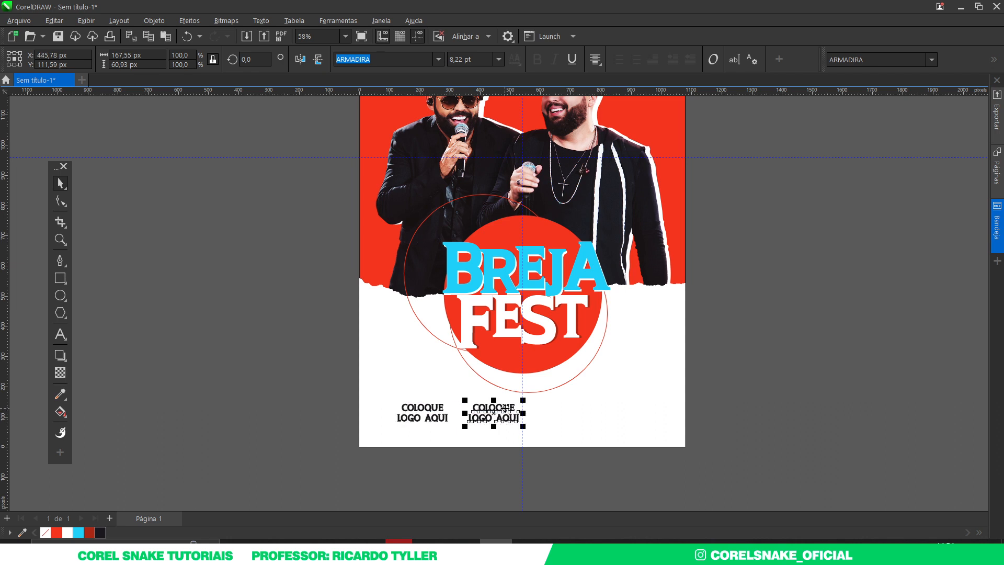
pyautogui.hotkey('ctrl', 'r')
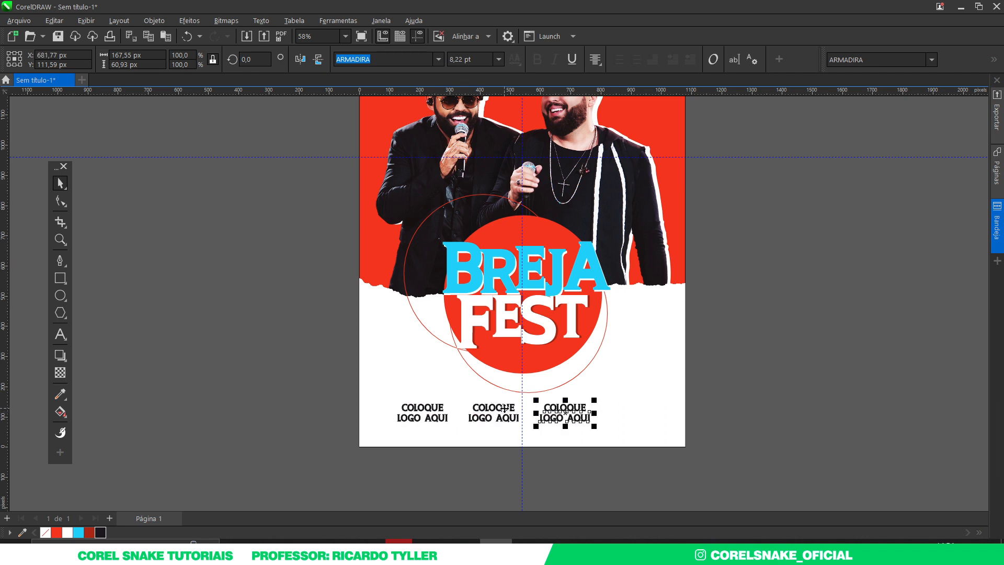
pyautogui.moveTo(668, 442); pyautogui.dragTo(343, 397)
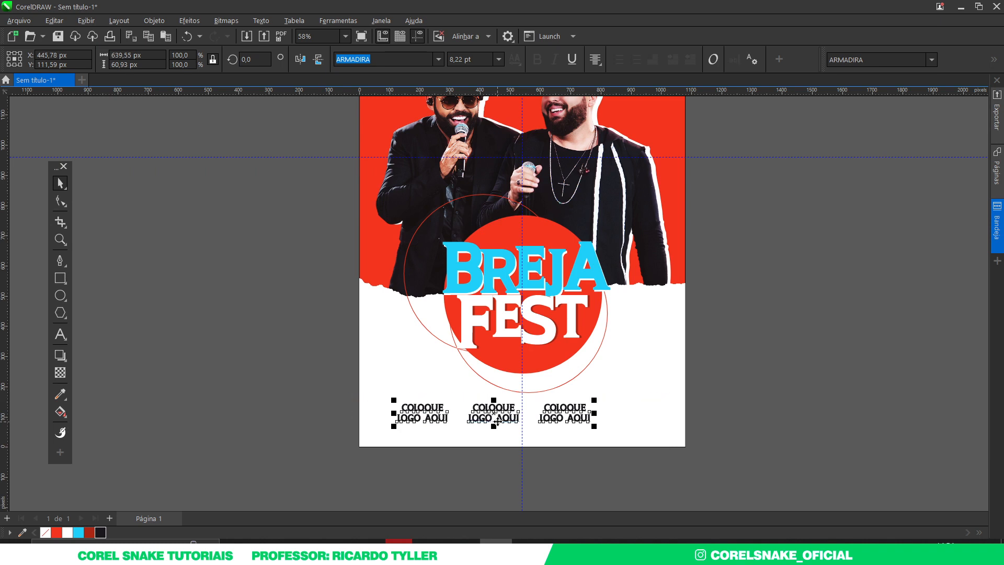
pyautogui.keyDown('shift'); pyautogui.click(627, 427); pyautogui.keyUp('shift')
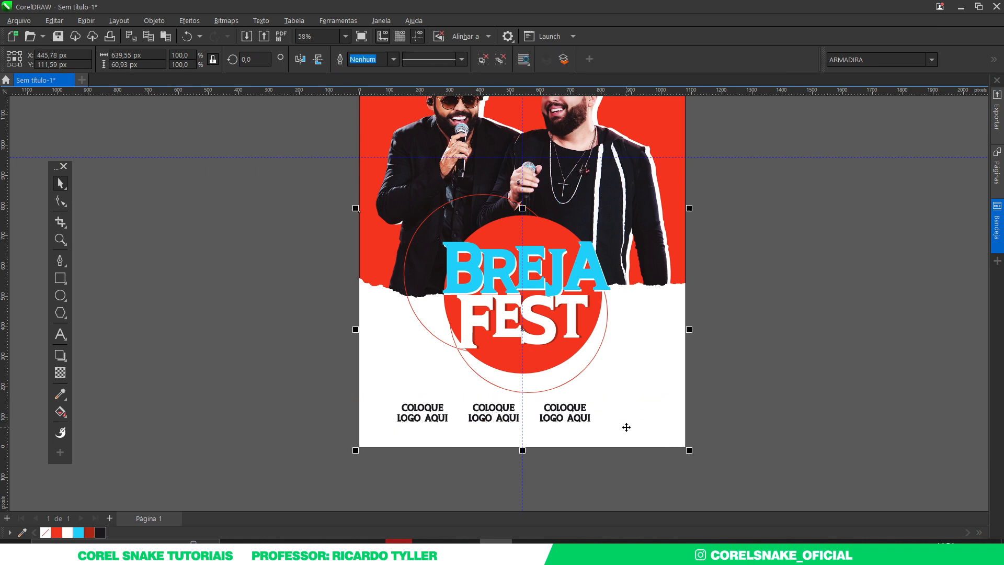
pyautogui.press('e')
pyautogui.click(767, 416)
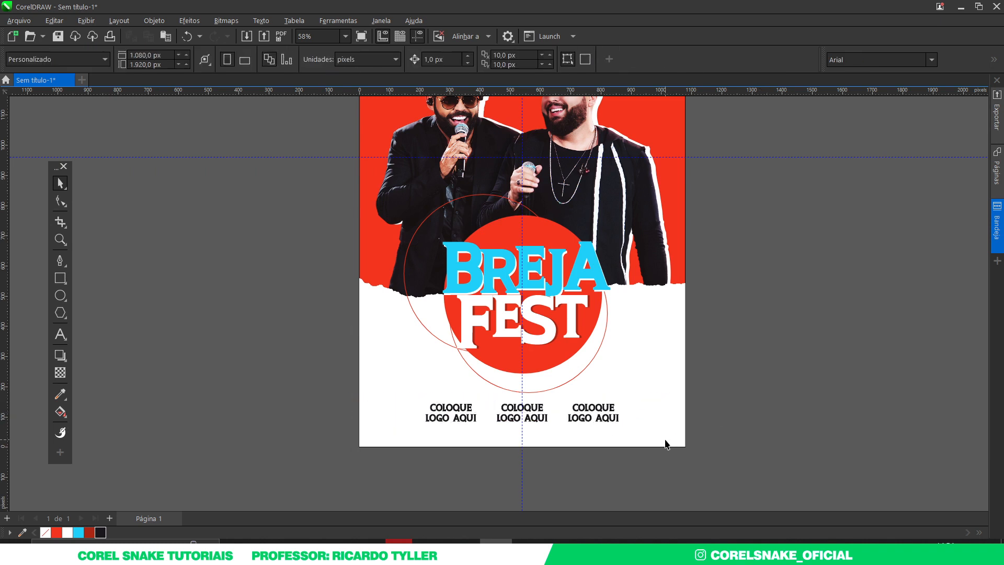
# Step: Move the "BREJA FEST" emblem with its rings and the three logo placeholders slightly up together
pyautogui.hotkey('shift', 'F4')
pyautogui.moveTo(685, 312); pyautogui.dragTo(400, 484)
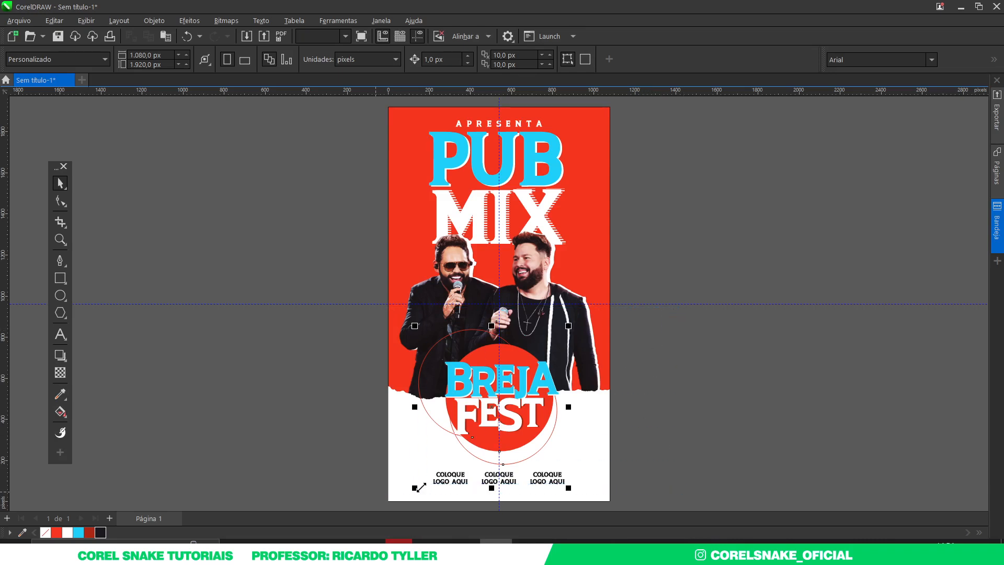
pyautogui.moveTo(527, 430); pyautogui.dragTo(526, 416)
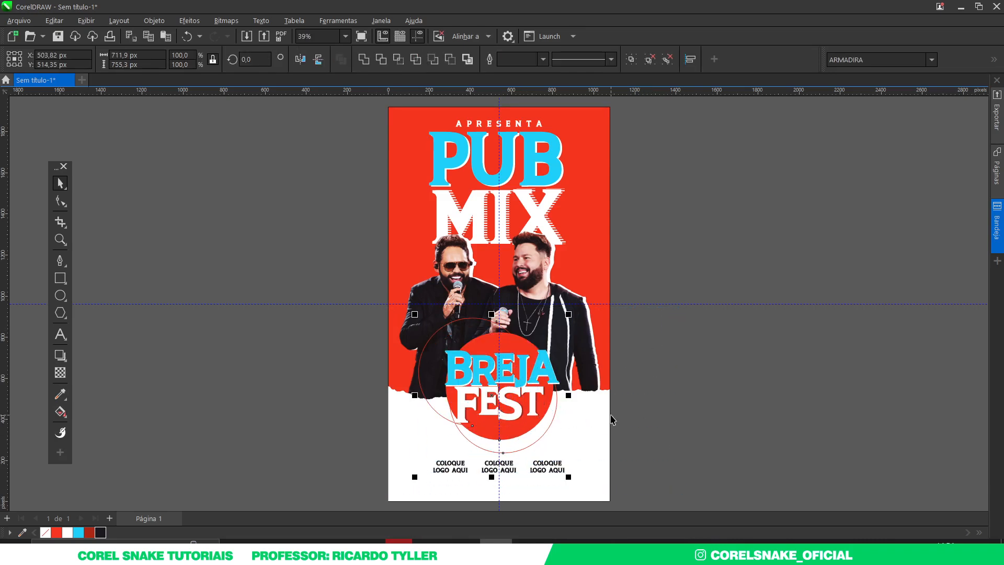
pyautogui.click(702, 396)
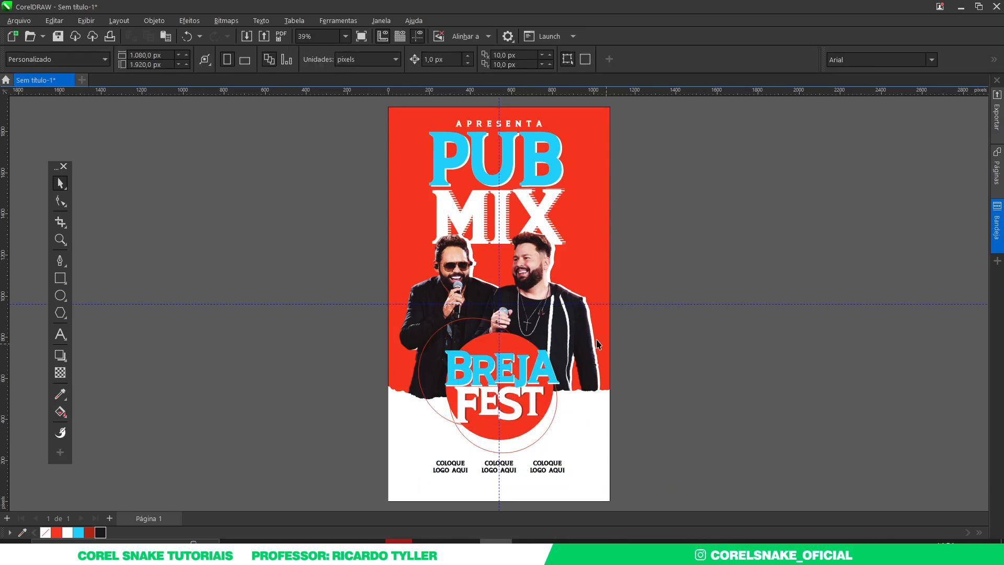
# Step: Move the singers' photo with its white backing up about 25 px and enlarge both to about 1060 px wide
pyautogui.click(541, 281)
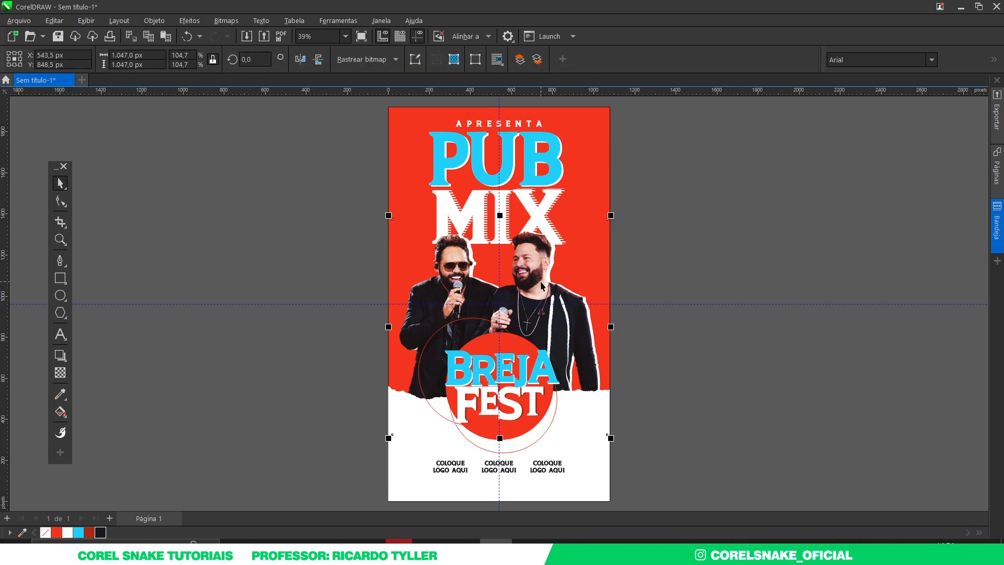
pyautogui.moveTo(546, 284); pyautogui.dragTo(546, 280)
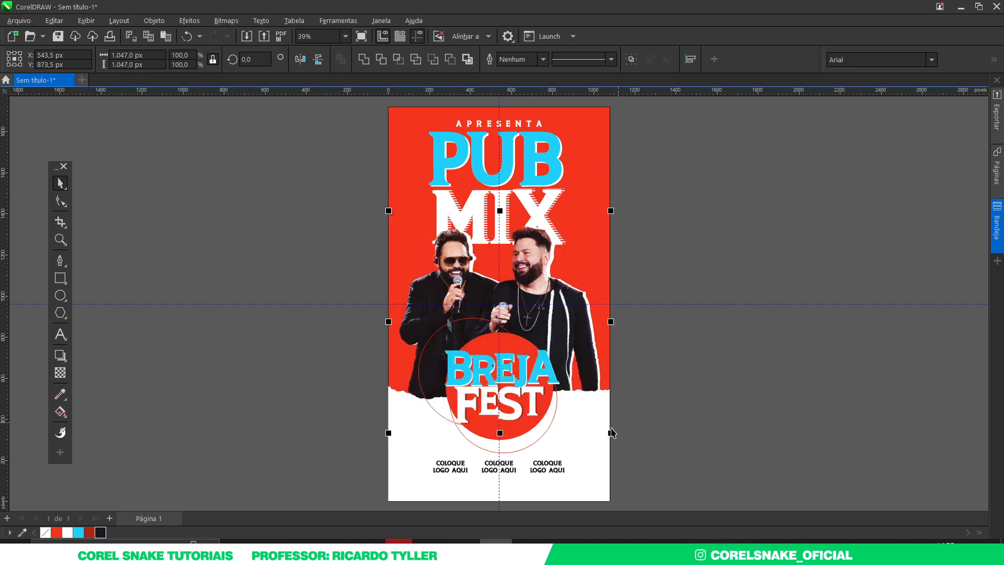
pyautogui.moveTo(387, 435); pyautogui.dragTo(384, 437)
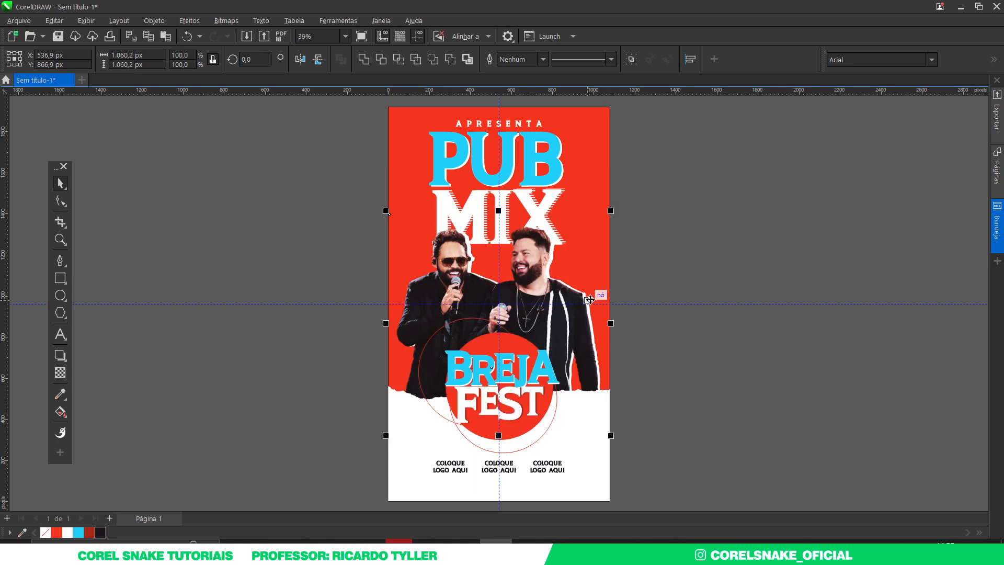
pyautogui.click(675, 285)
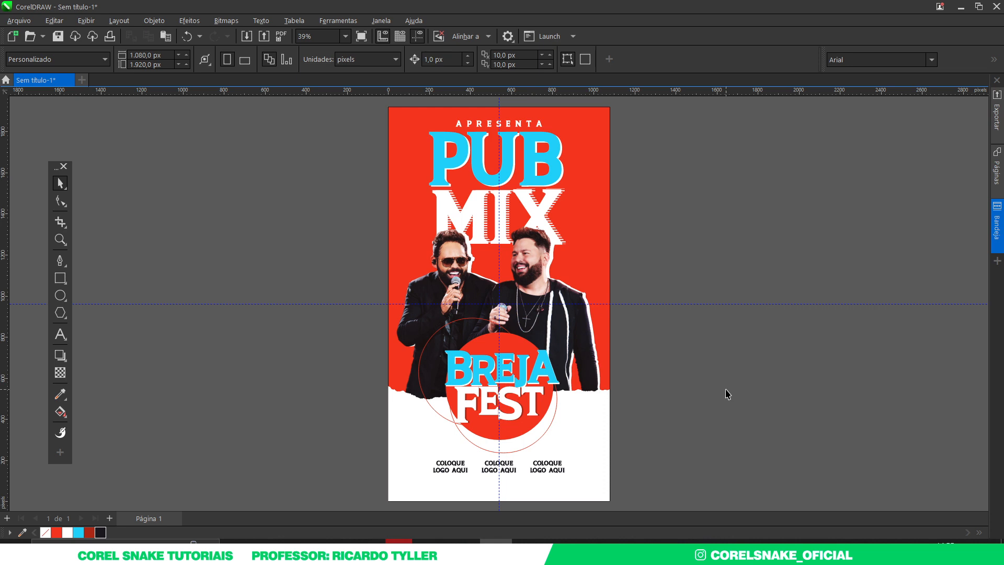
# Step: Place a near-black copy of "APRESENTA" below the logo placeholders, scale it to about 238 px wide and retype it as "COMPRE SEU INGRESSO"
pyautogui.moveTo(491, 125); pyautogui.dragTo(499, 485)
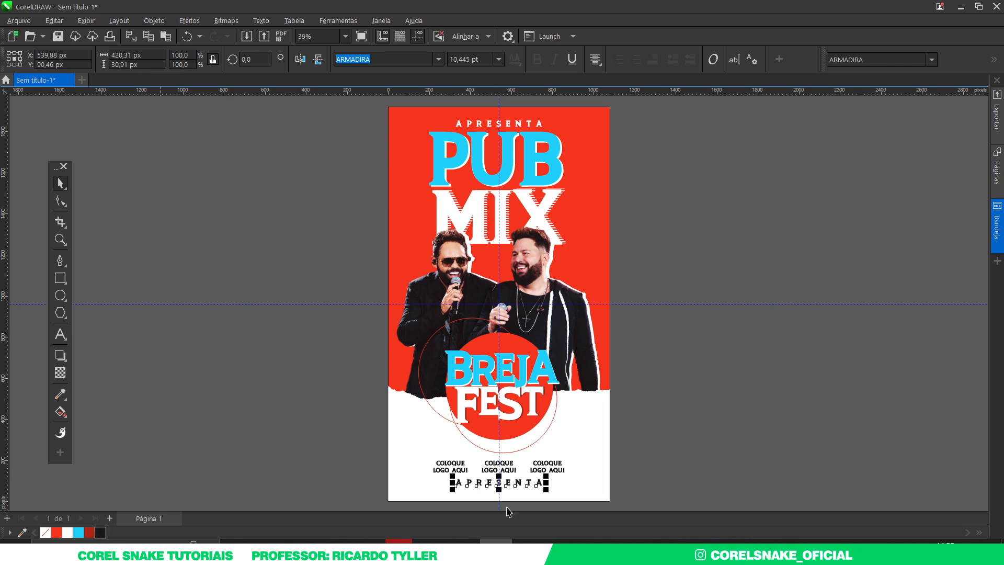
pyautogui.moveTo(546, 489); pyautogui.dragTo(528, 495)
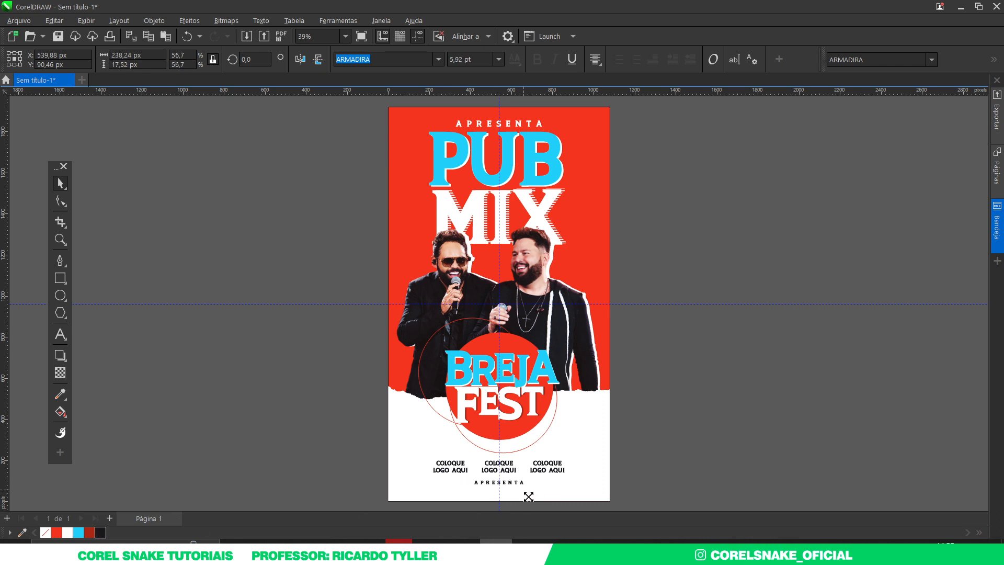
pyautogui.doubleClick(515, 484)
pyautogui.write('COMPRE SEU INGRESSO')
pyautogui.press('Escape')
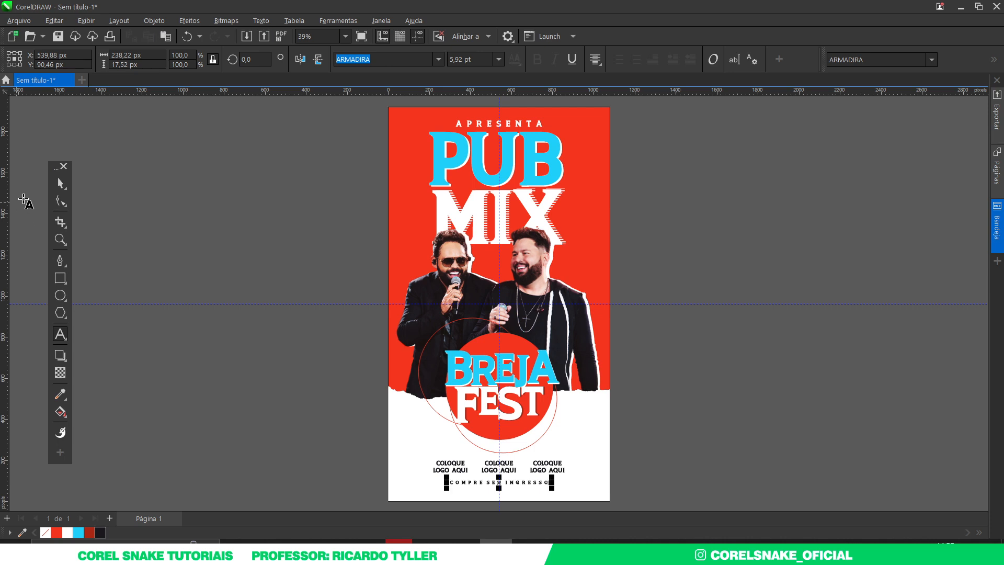
pyautogui.press('space')
pyautogui.click(720, 384)
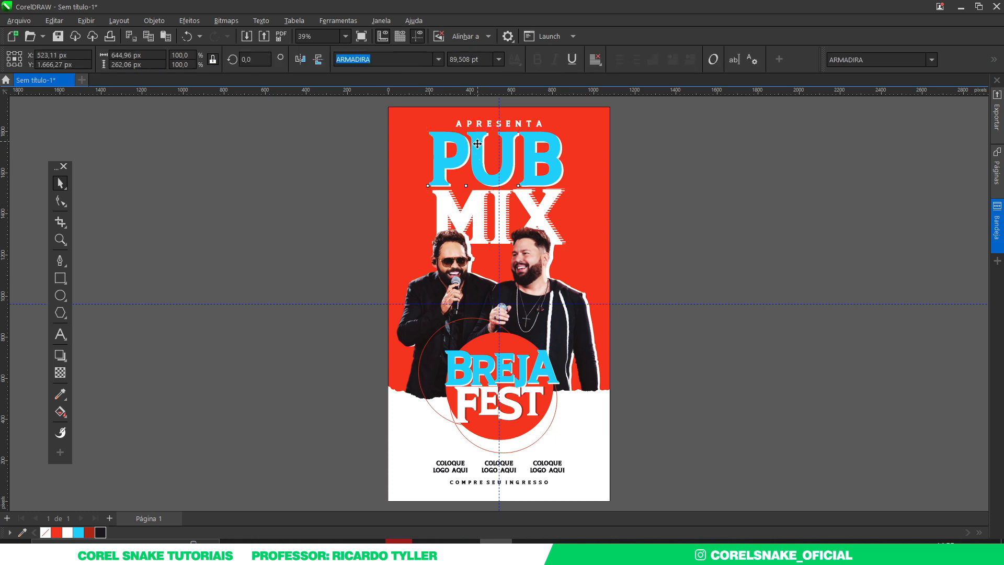
# Step: Place a white copy of "PUB" on the left singer's arm and scale it to about 99 px wide
pyautogui.moveTo(479, 157); pyautogui.dragTo(443, 314)
pyautogui.moveTo(530, 355); pyautogui.dragTo(437, 315)
pyautogui.click(68, 533)
pyautogui.scroll(4, 423, 304)
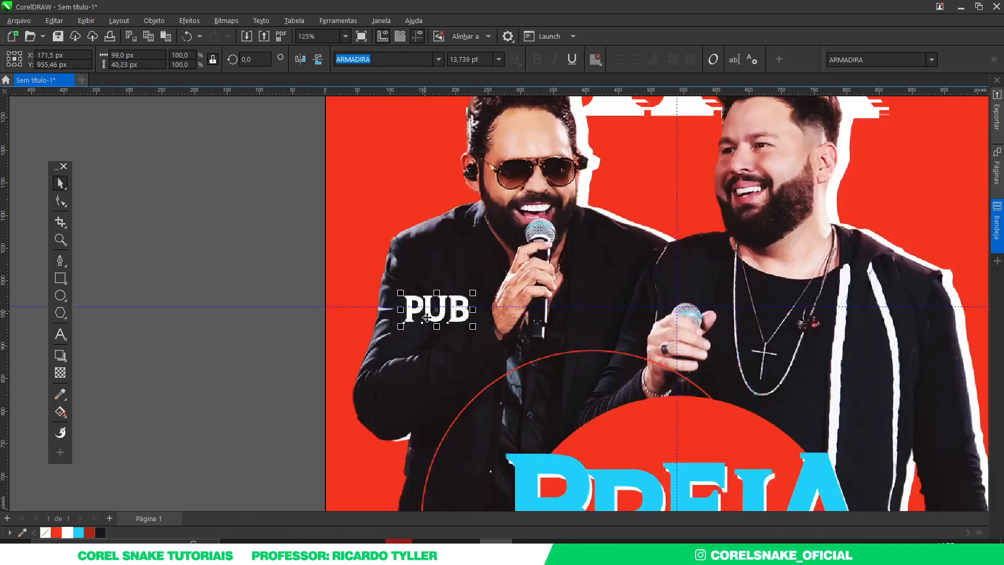
# Step: Retype the small "PUB" copy as "NOME" and "CANTOR" on two lines and centre-align the text
pyautogui.doubleClick(428, 315)
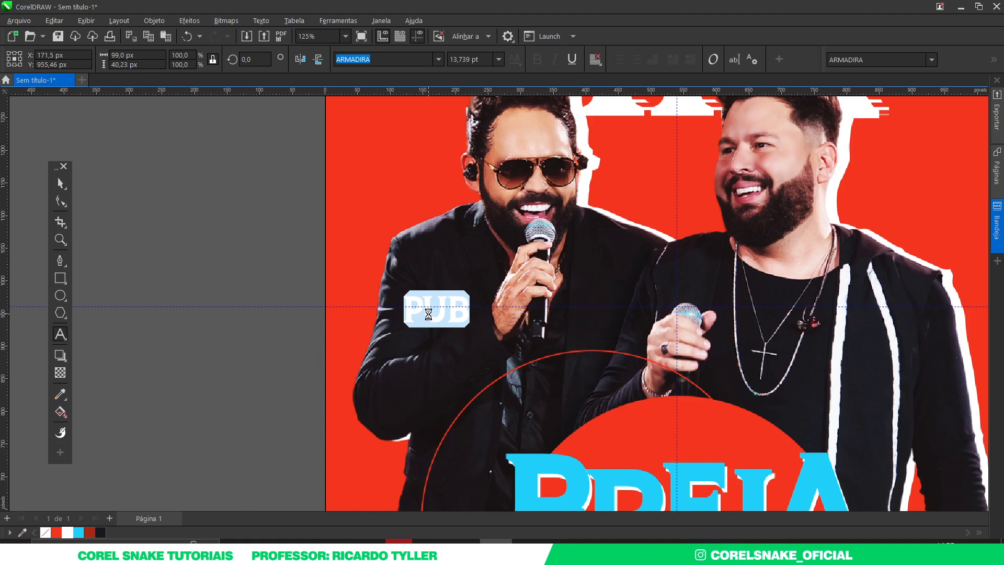
pyautogui.write('NOME')
pyautogui.press('Return')
pyautogui.write('CANTOR')
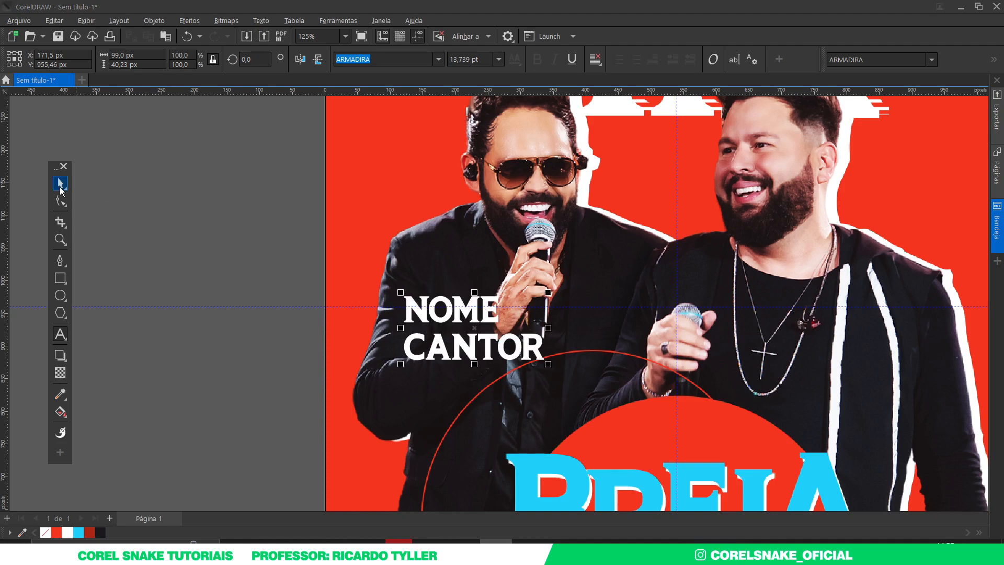
pyautogui.click(60, 183)
pyautogui.click(595, 58)
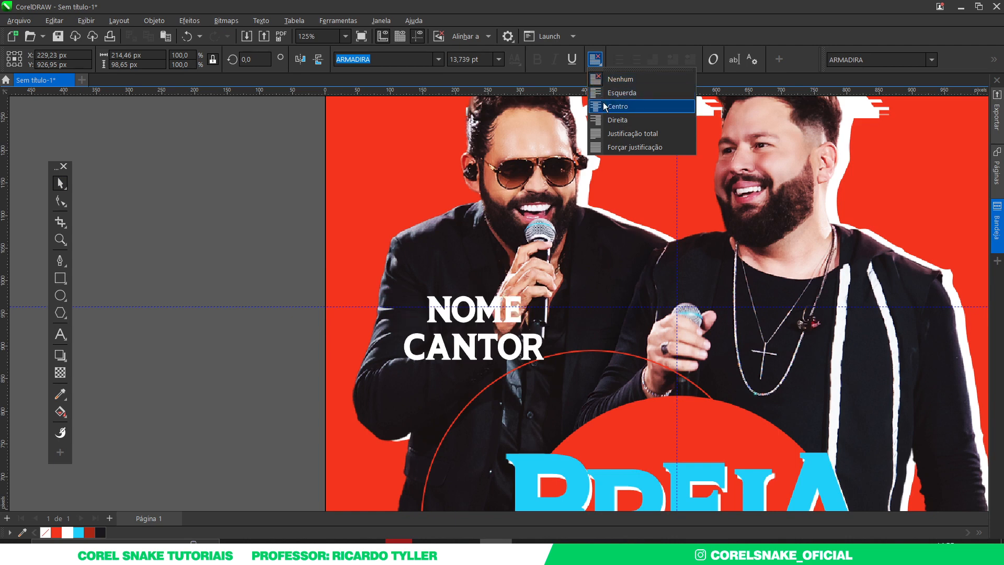
pyautogui.click(604, 106)
# Step: Tighten the line spacing of "NOME CANTOR", scale it to about 196 px wide and position it on the left singer's arm
pyautogui.click(60, 203)
pyautogui.moveTo(399, 365); pyautogui.dragTo(399, 358)
pyautogui.click(60, 183)
pyautogui.moveTo(462, 335); pyautogui.dragTo(435, 339)
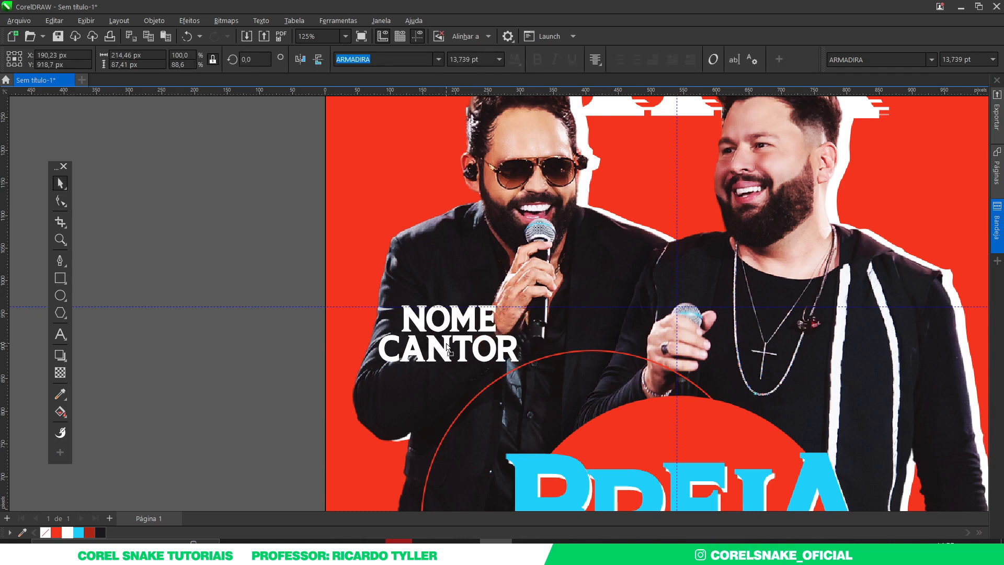
pyautogui.scroll(-4, 471, 368)
pyautogui.moveTo(499, 369); pyautogui.dragTo(492, 370)
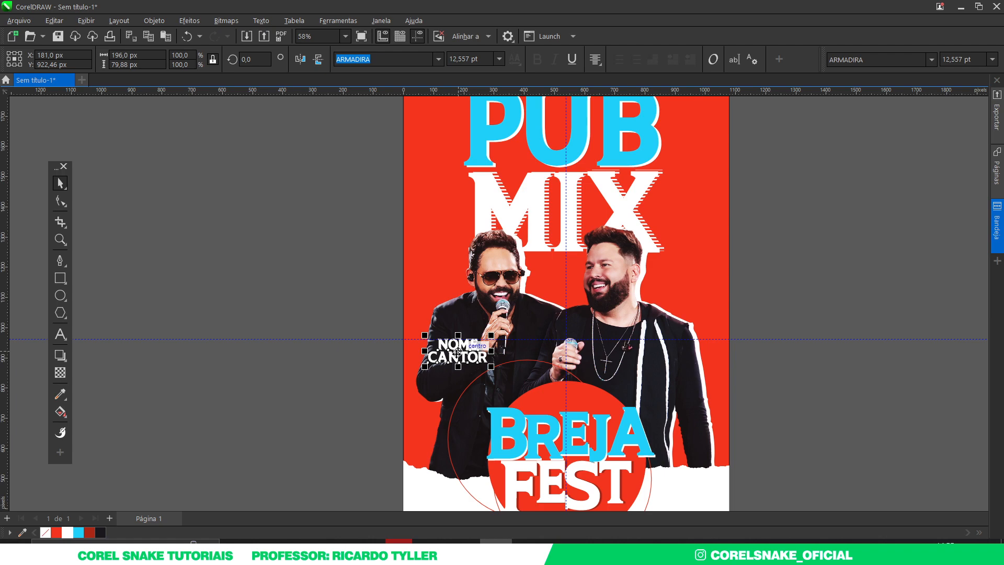
pyautogui.click(318, 347)
# Step: Start an irregular straight-sided outline with the Pen tool, tracing around the word "NOME" with a small margin
pyautogui.click(57, 263)
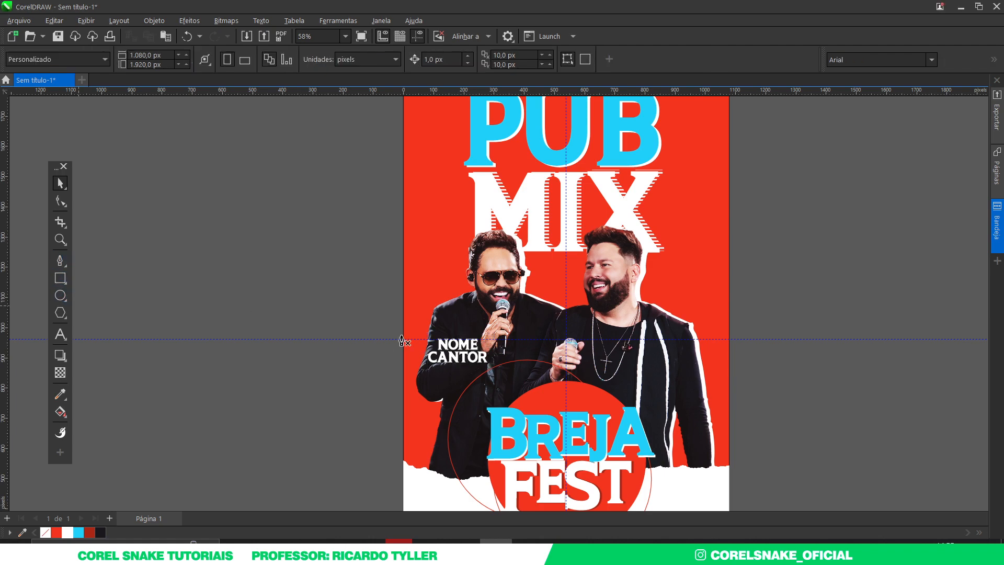
pyautogui.scroll(9, 377, 334)
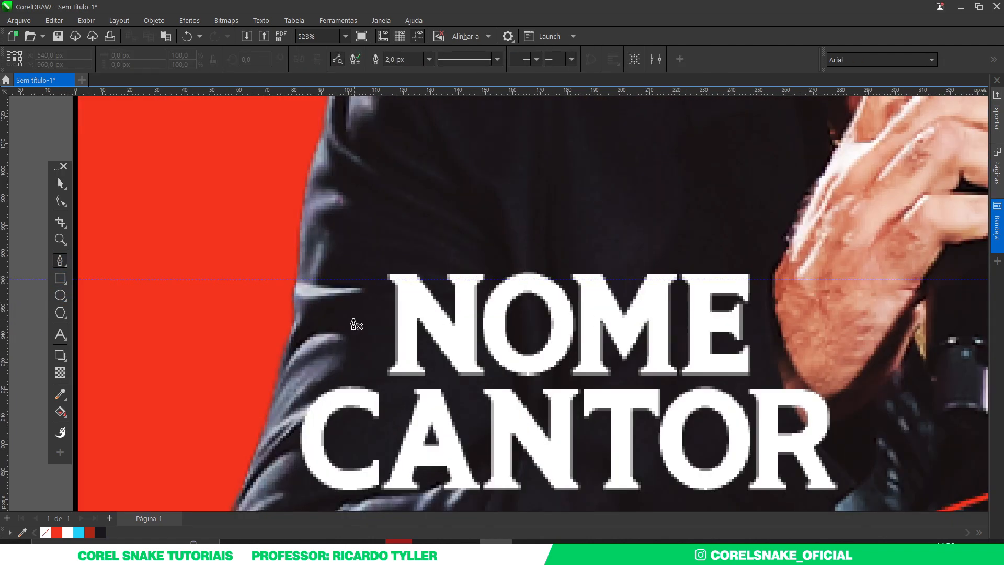
pyautogui.scroll(4, 351, 321)
pyautogui.click(368, 353)
pyautogui.click(375, 312)
pyautogui.click(398, 229)
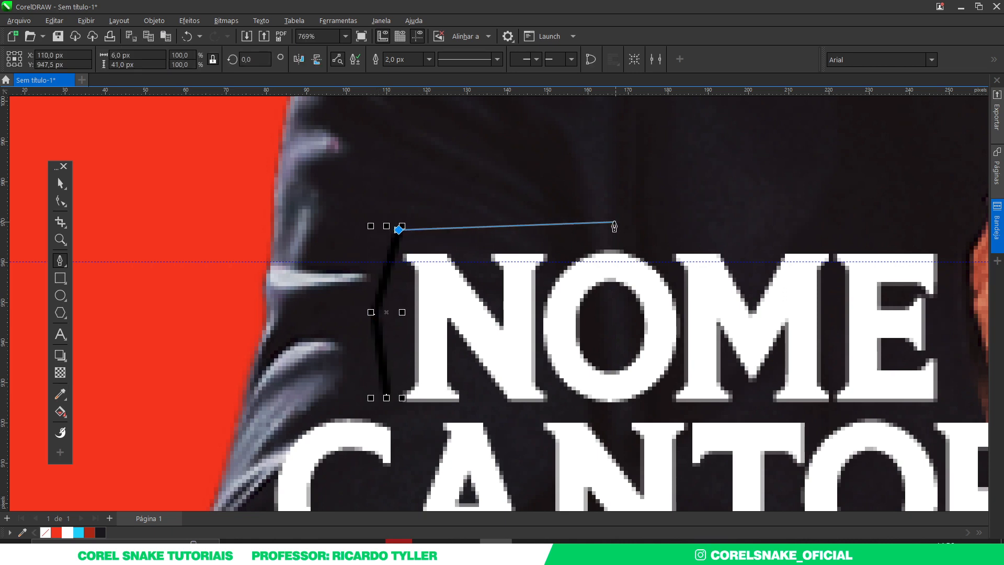
pyautogui.click(580, 217)
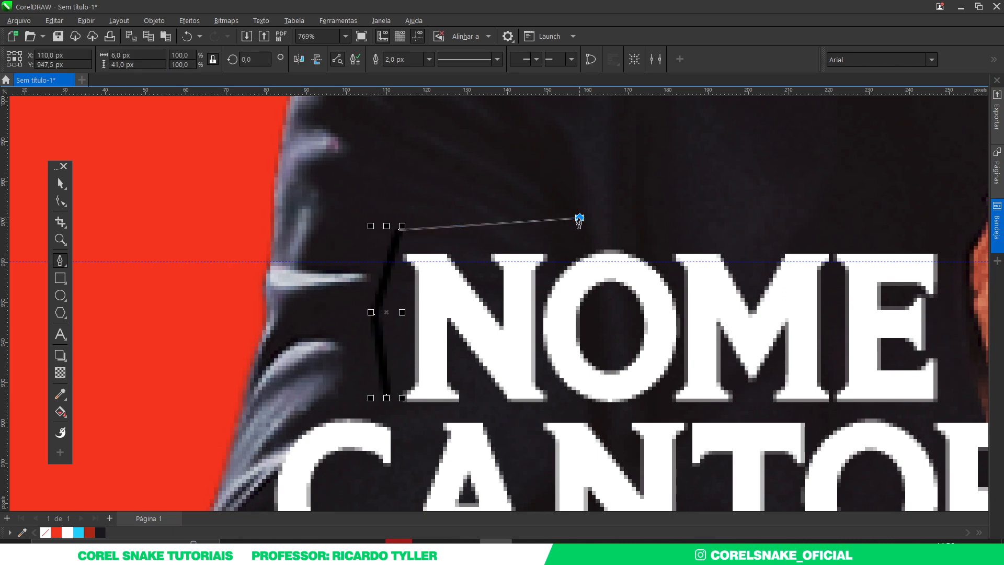
pyautogui.click(708, 236)
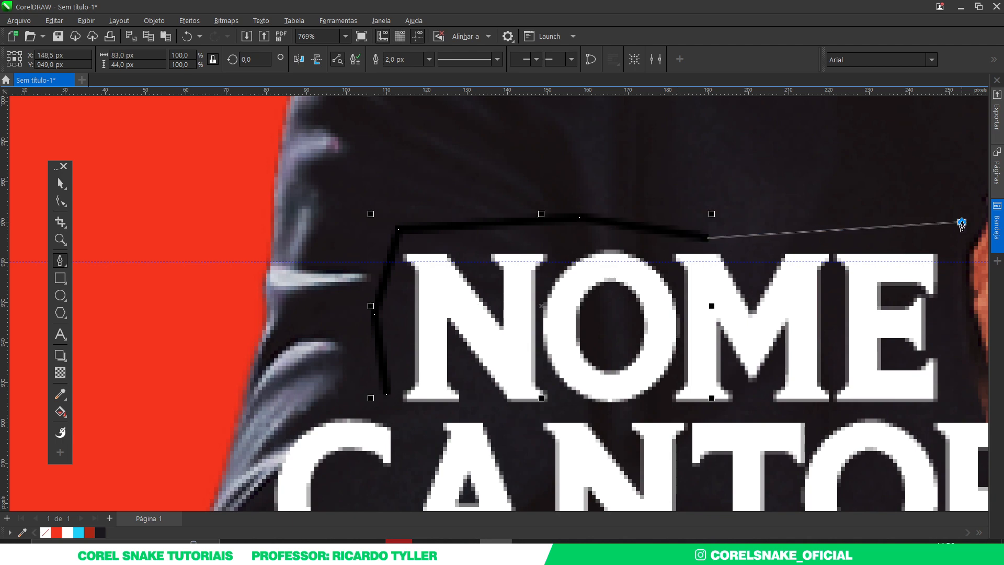
pyautogui.click(964, 225)
pyautogui.scroll(-3, 749, 308)
pyautogui.scroll(3, 749, 309)
pyautogui.click(856, 314)
pyautogui.click(888, 368)
# Step: Continue the irregular Pen outline around "CANTOR" and close it into a shape about 214 × 99 px
pyautogui.scroll(-3, 904, 369)
pyautogui.scroll(3, 784, 345)
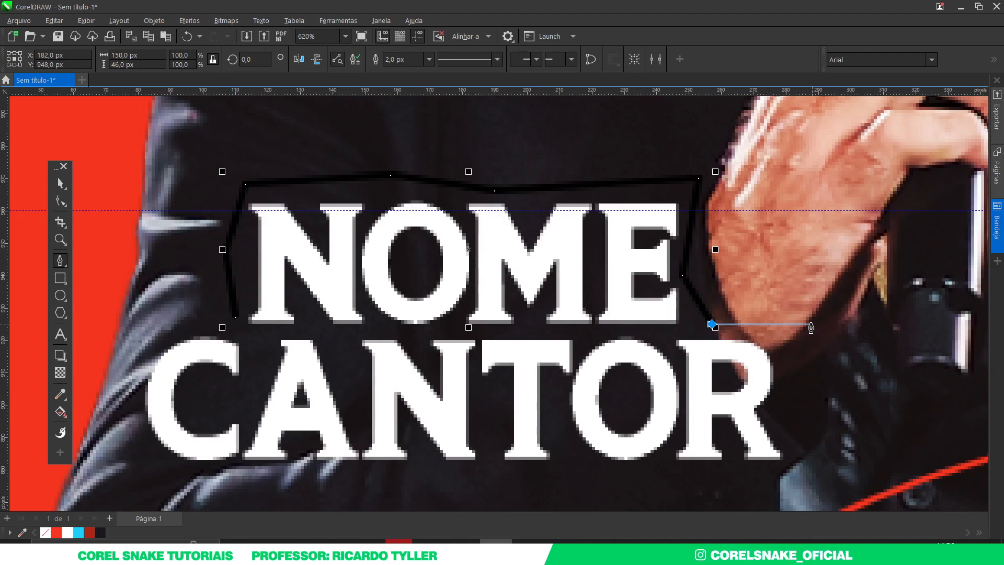
pyautogui.click(812, 324)
pyautogui.click(785, 404)
pyautogui.click(809, 479)
pyautogui.click(588, 473)
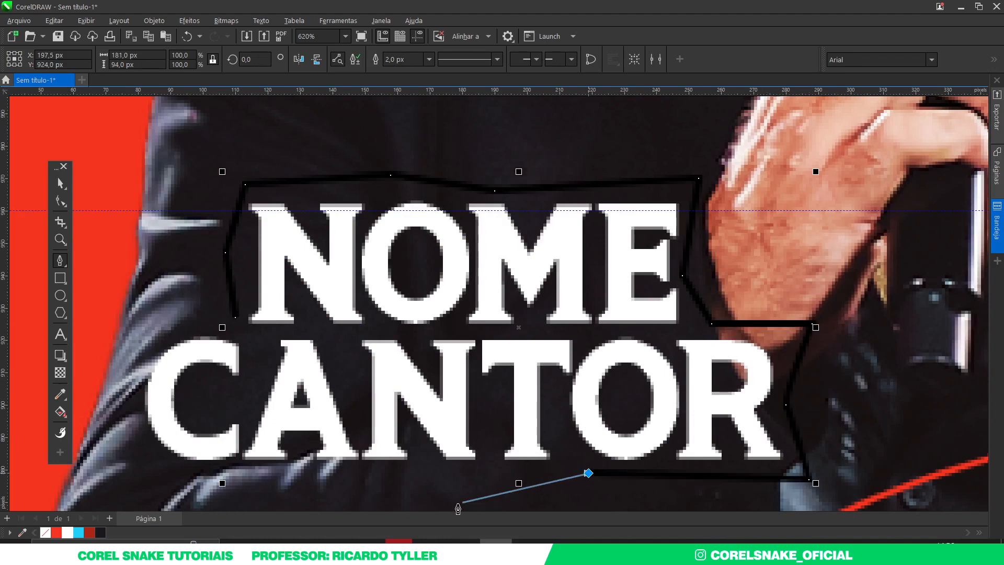
pyautogui.click(430, 495)
pyautogui.click(316, 470)
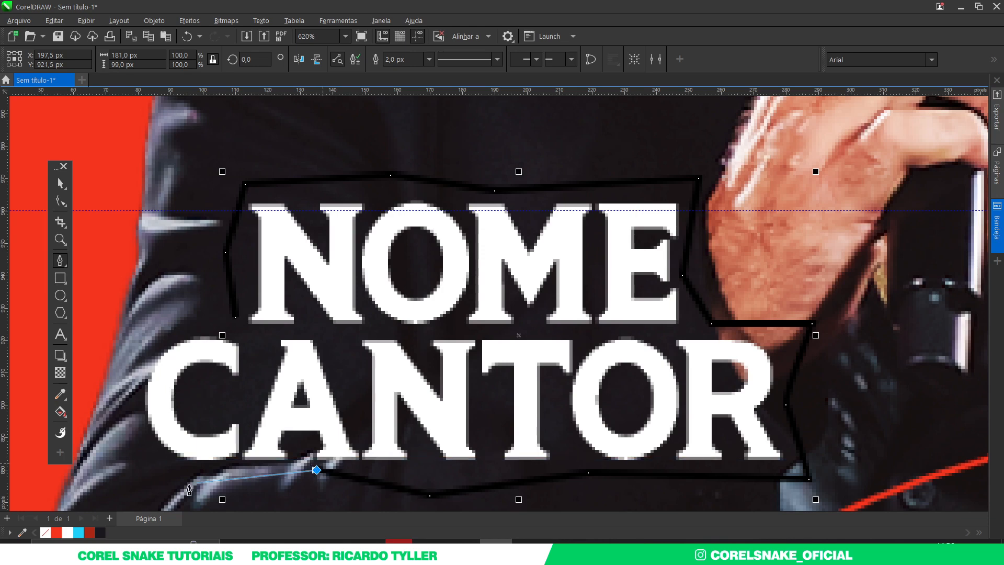
pyautogui.click(154, 477)
pyautogui.click(120, 369)
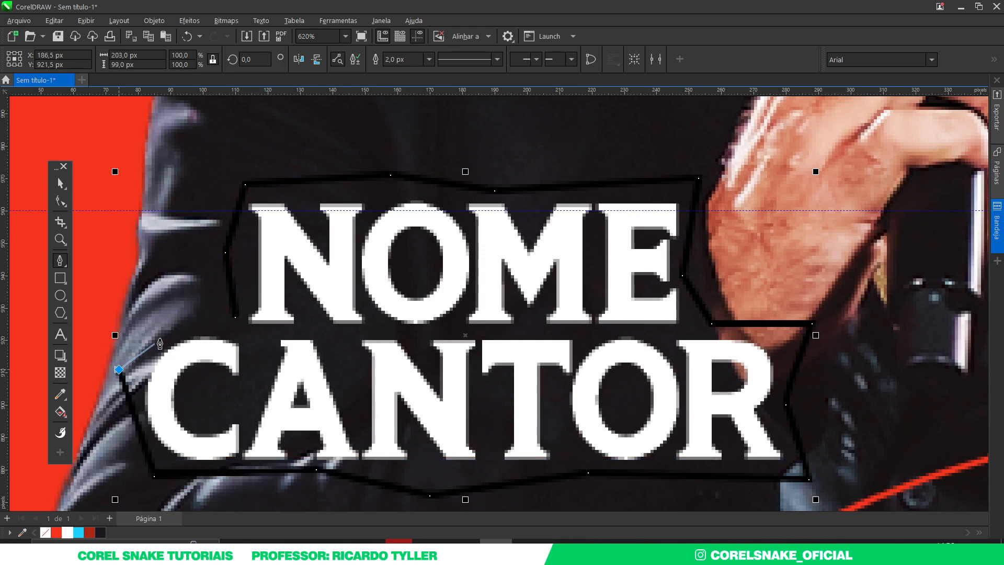
pyautogui.click(171, 314)
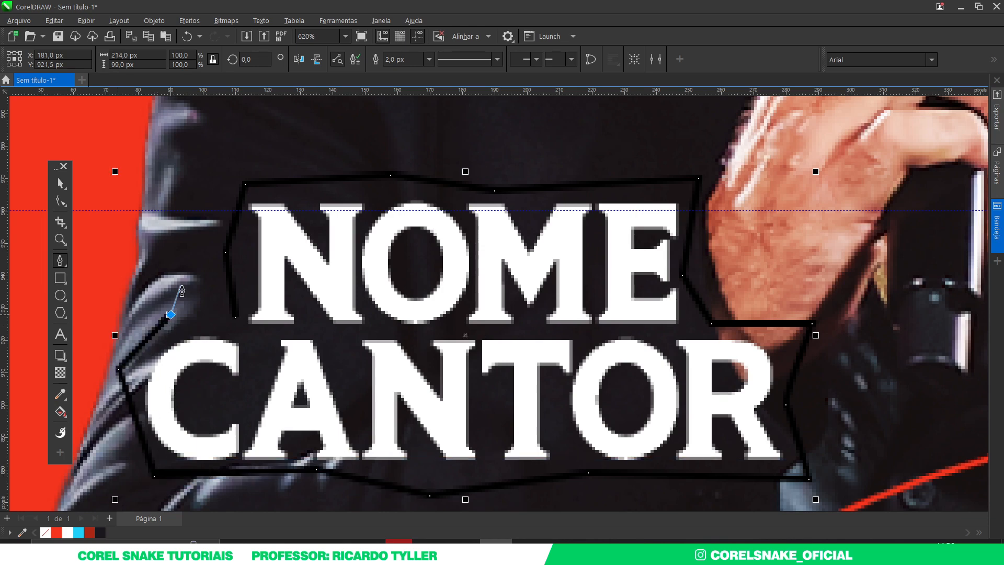
pyautogui.click(235, 316)
# Step: Fill the irregular shape around "NOME CANTOR" with white and remove its outline
pyautogui.scroll(-5, 352, 387)
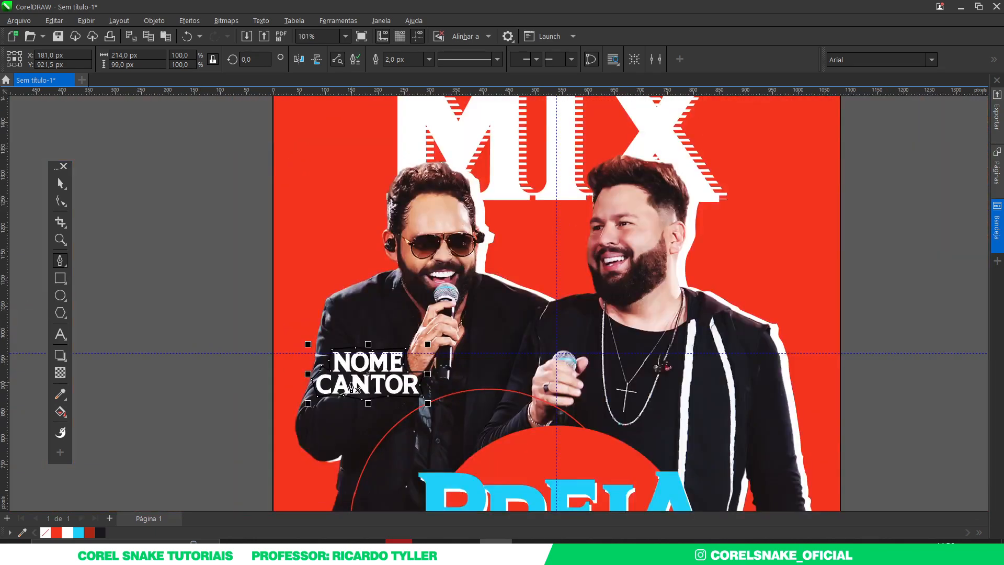
pyautogui.click(67, 532)
pyautogui.rightClick(45, 532)
pyautogui.scroll(-1, 329, 370)
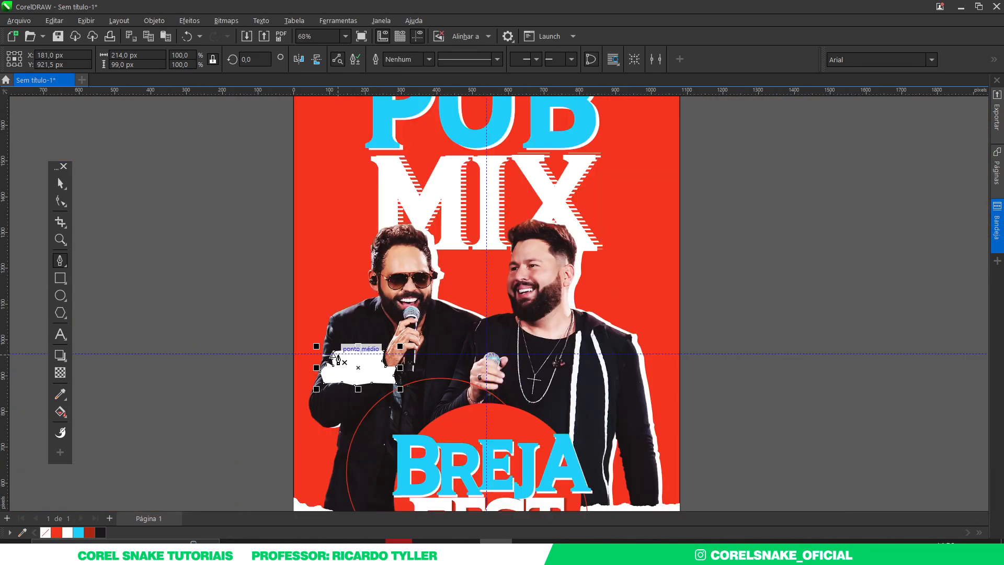
pyautogui.scroll(-2, 440, 319)
pyautogui.scroll(3, 439, 319)
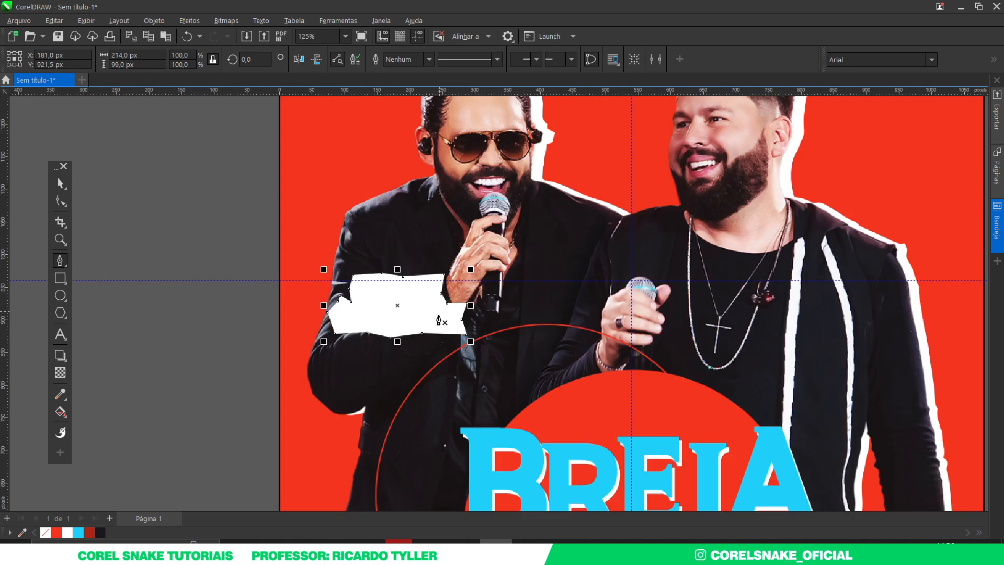
# Step: Select the "NOME CANTOR" text beneath the white shape, bring it in front and fill it with red
pyautogui.press('space')
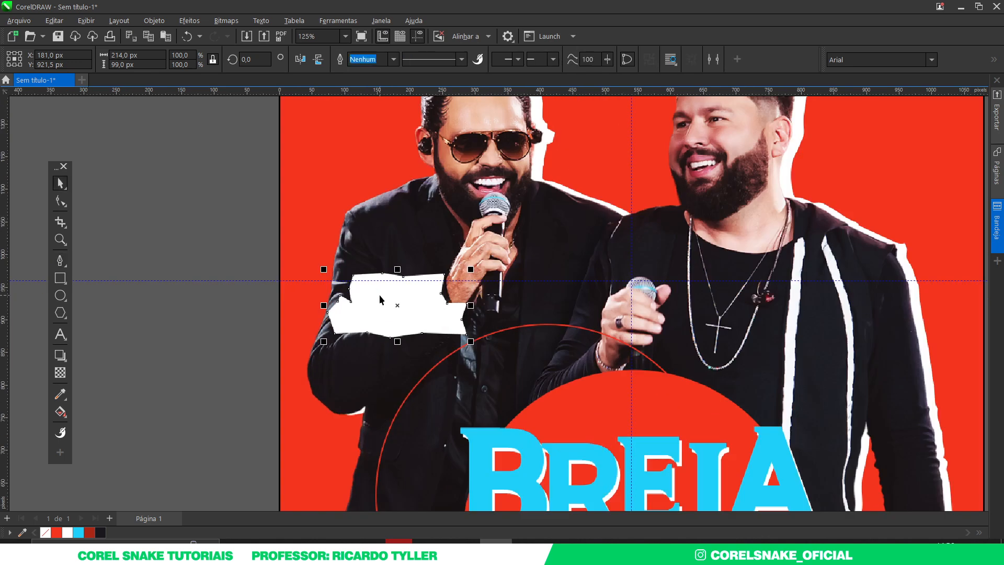
pyautogui.keyDown('alt'); pyautogui.click(381, 298); pyautogui.keyUp('alt')
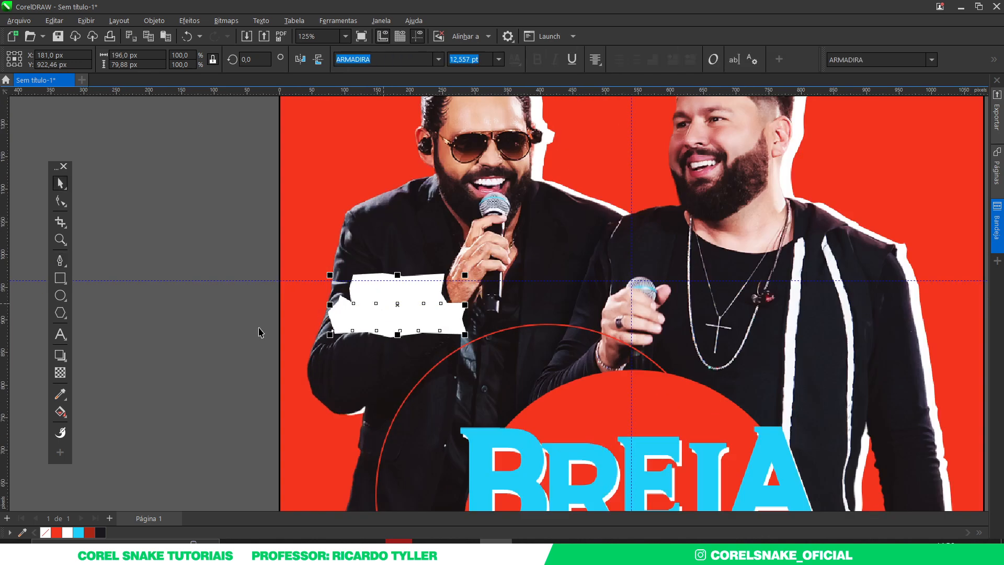
pyautogui.click(57, 533)
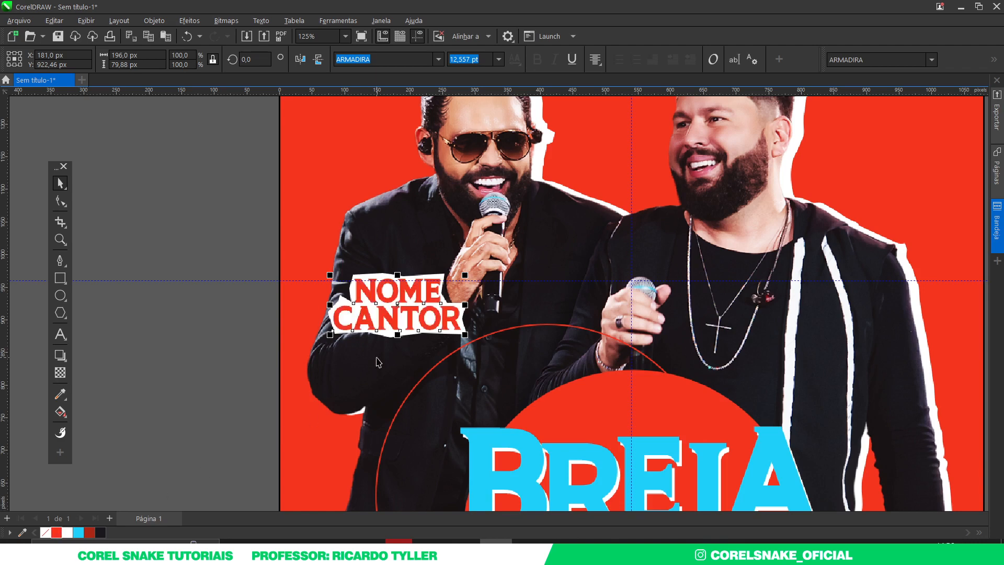
pyautogui.scroll(-1, 377, 358)
pyautogui.click(265, 358)
pyautogui.scroll(-1, 371, 295)
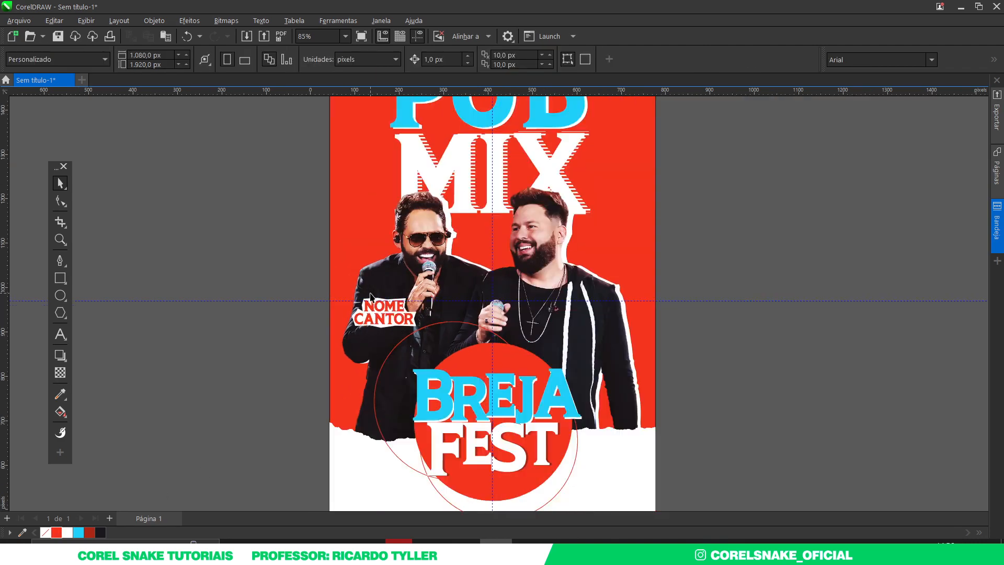
pyautogui.scroll(-1, 515, 311)
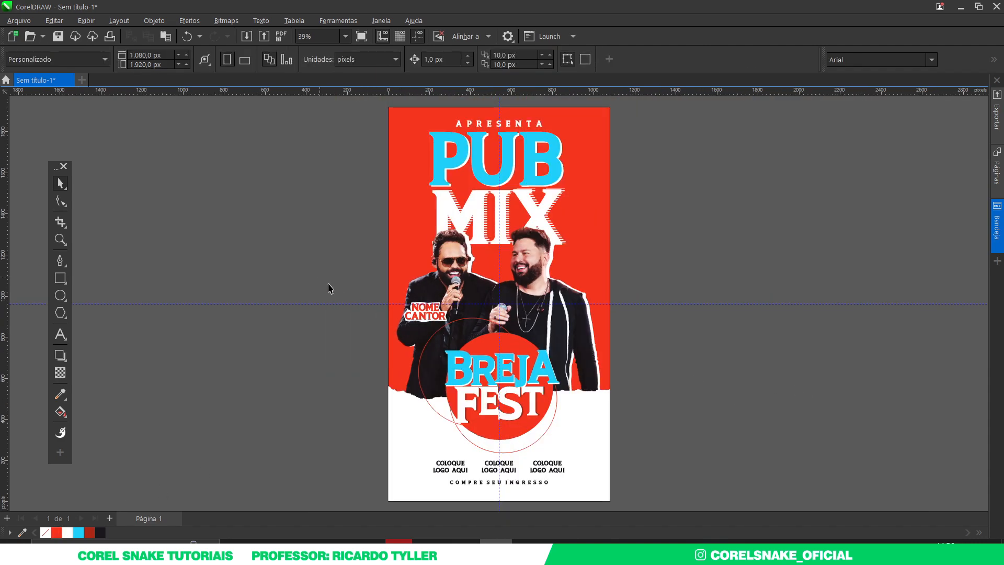
# Step: Shift the "NOME CANTOR" label with its white backing slightly right and enlarge it to about 223 px wide
pyautogui.scroll(2, 447, 322)
pyautogui.click(441, 316)
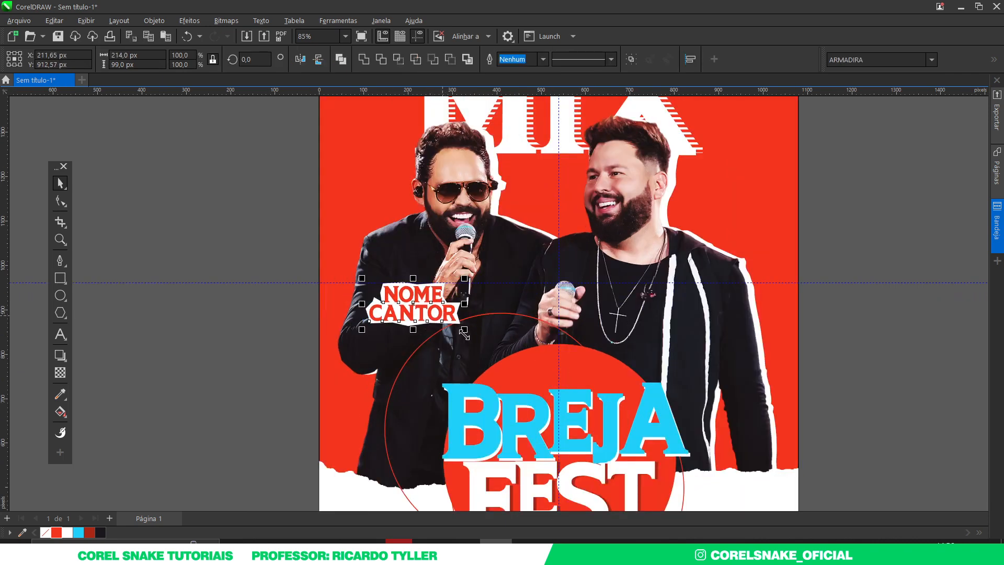
pyautogui.moveTo(464, 330); pyautogui.dragTo(468, 332)
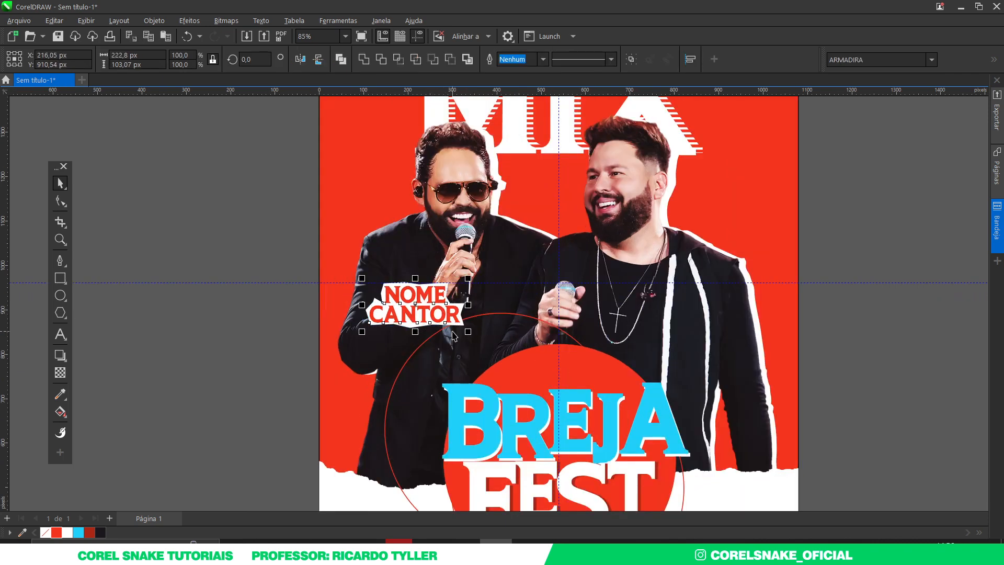
pyautogui.scroll(-2, 454, 336)
pyautogui.moveTo(439, 325); pyautogui.dragTo(473, 318)
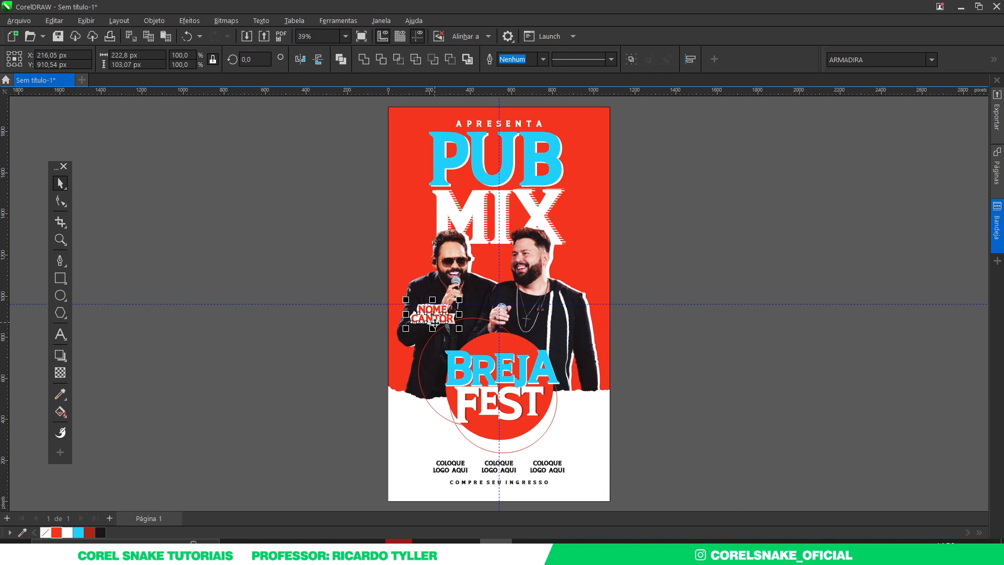
# Step: Enlarge the "NOME CANTOR" label to about 230 px wide and place a copy of it on the right singer's jacket
pyautogui.moveTo(406, 329); pyautogui.dragTo(696, 350)
pyautogui.scroll(3, 413, 320)
pyautogui.scroll(-1, 410, 319)
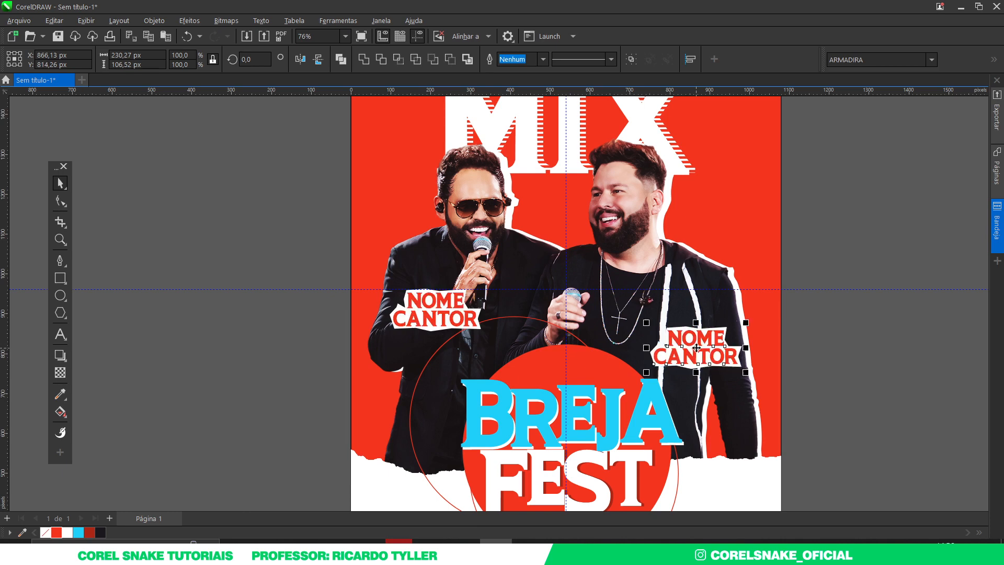
pyautogui.scroll(-2, 581, 341)
pyautogui.press('F4')
pyautogui.click(758, 389)
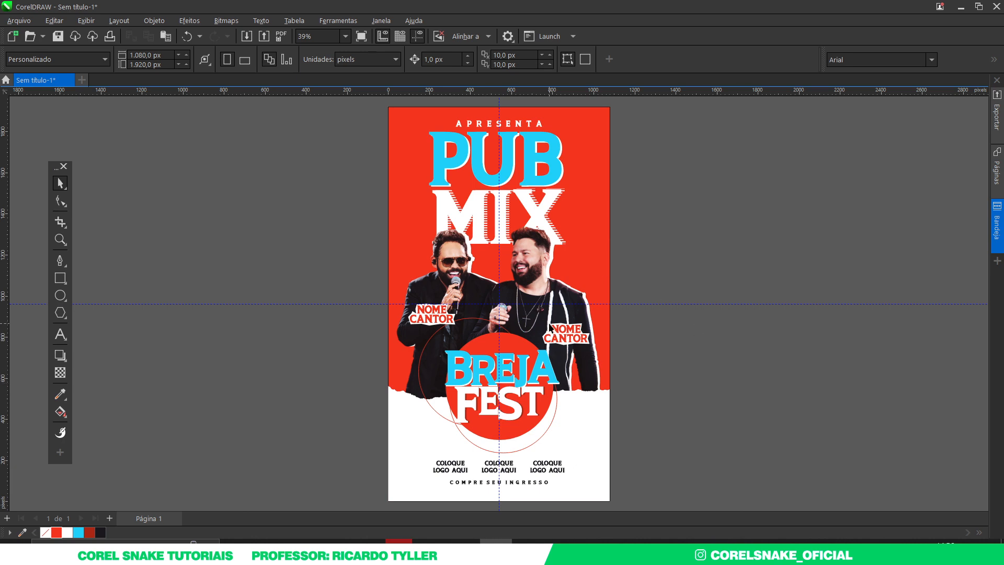
# Step: Import the wrinkled paper texture "IMAGEM (1)" from the FLYER EVENTO 02 folder in File Explorer into the CorelDRAW flyer
pyautogui.click(269, 542)
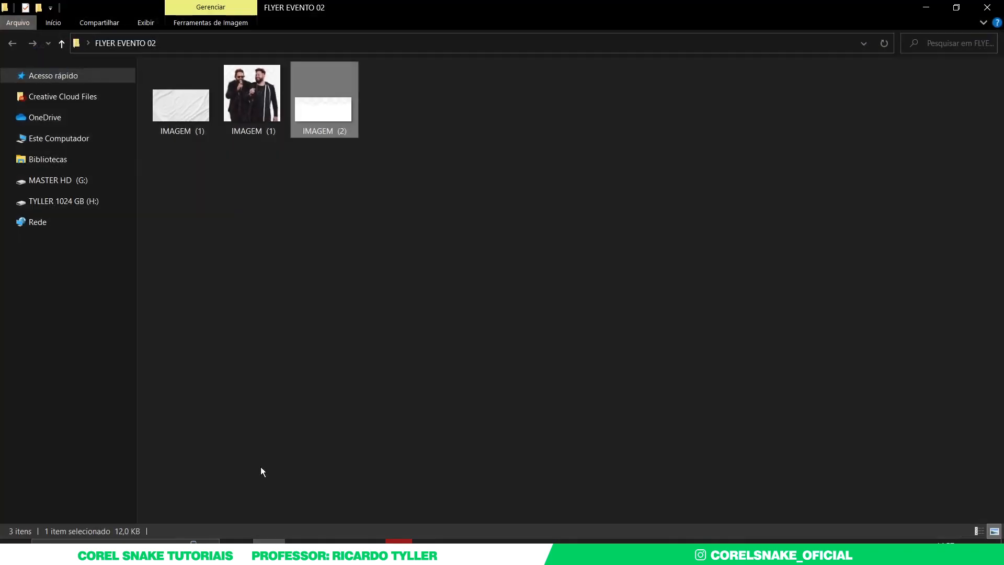
pyautogui.moveTo(179, 114); pyautogui.dragTo(484, 503)
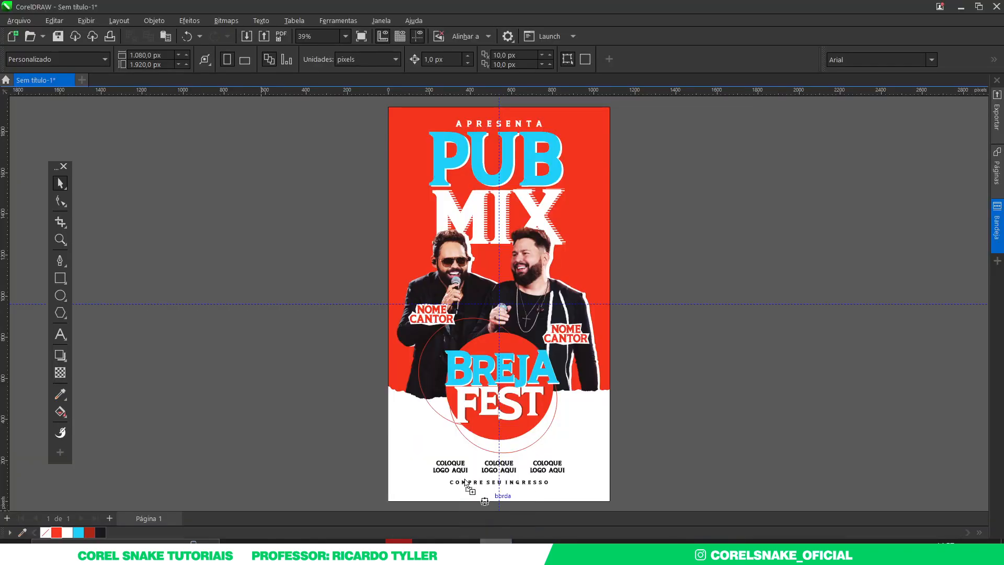
pyautogui.moveTo(318, 331); pyautogui.dragTo(318, 330)
pyautogui.scroll(-5, 466, 341)
pyautogui.scroll(3, 560, 359)
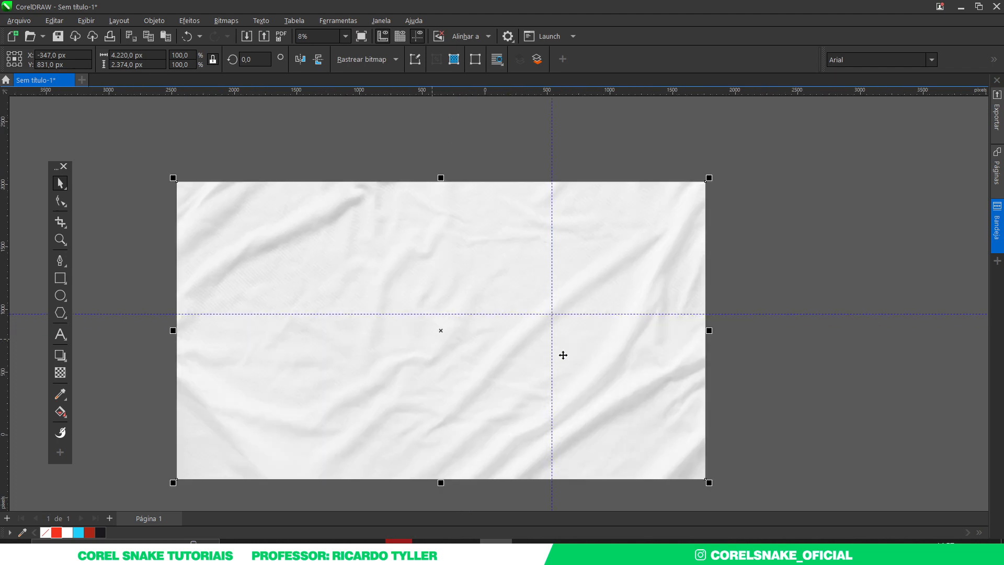
# Step: Rotate the wrinkled texture to 270°, scale it to about 1172 × 2084 px and position it over the whole flyer
pyautogui.moveTo(709, 178); pyautogui.dragTo(557, 263)
pyautogui.click(441, 294)
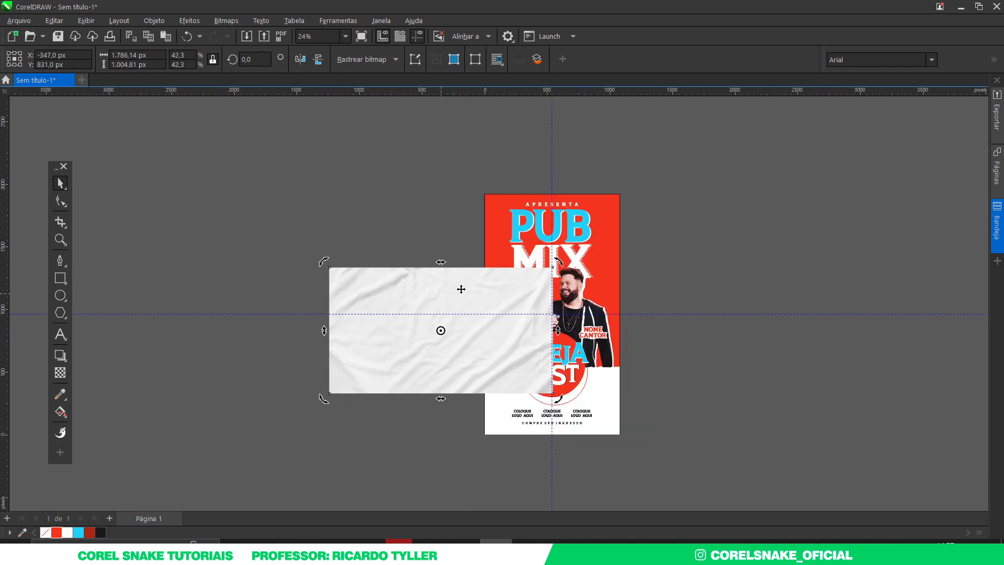
pyautogui.moveTo(555, 260); pyautogui.dragTo(474, 372)
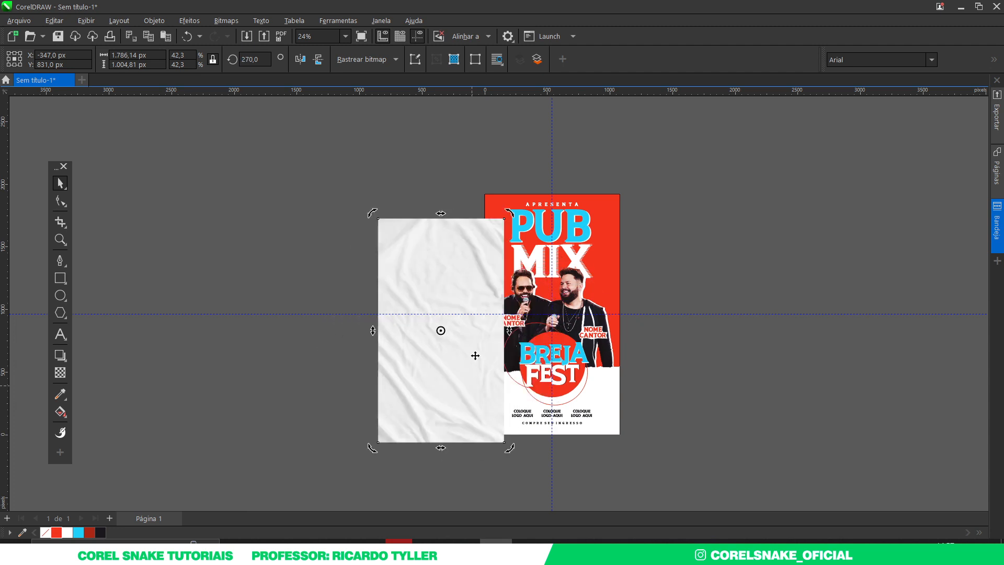
pyautogui.moveTo(507, 215); pyautogui.dragTo(511, 205)
pyautogui.moveTo(449, 262); pyautogui.dragTo(552, 253)
pyautogui.moveTo(626, 189); pyautogui.dragTo(631, 185)
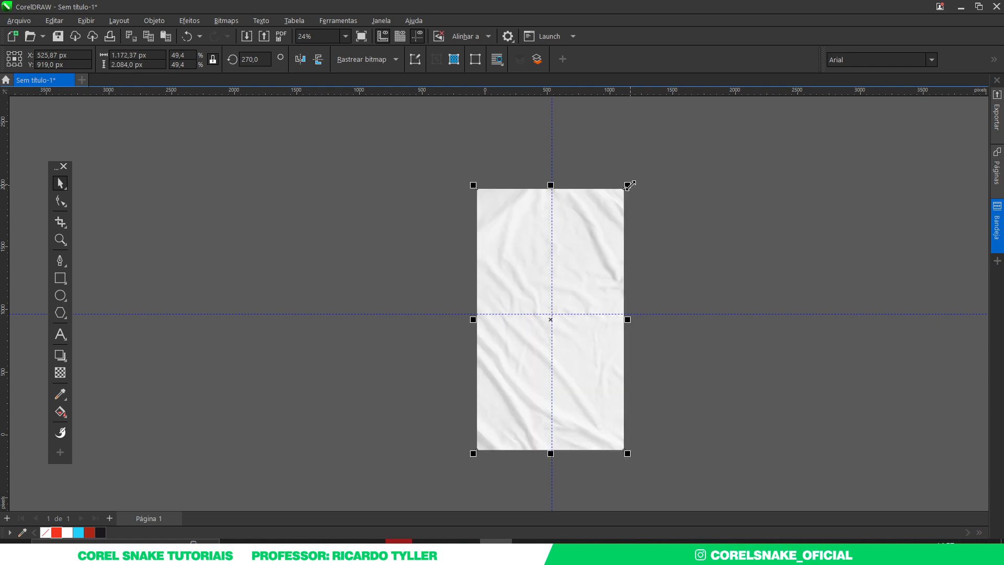
# Step: Place the wrinkled texture directly above the red background, behind the other flyer elements, and set its blend mode to Multiplicar
pyautogui.hotkey('shift', 'pagedown')
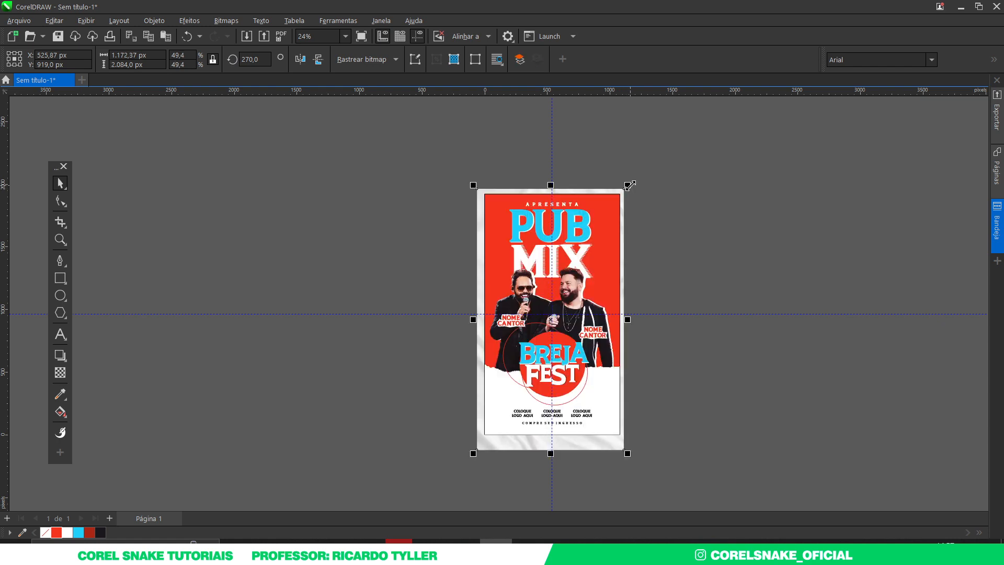
pyautogui.hotkey('ctrl', 'pageup')
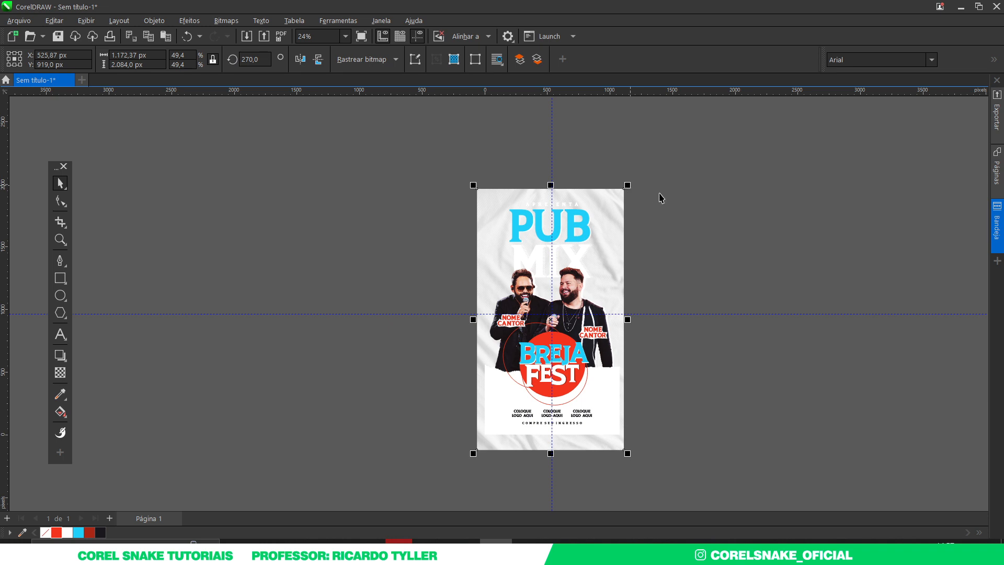
pyautogui.scroll(3, 618, 221)
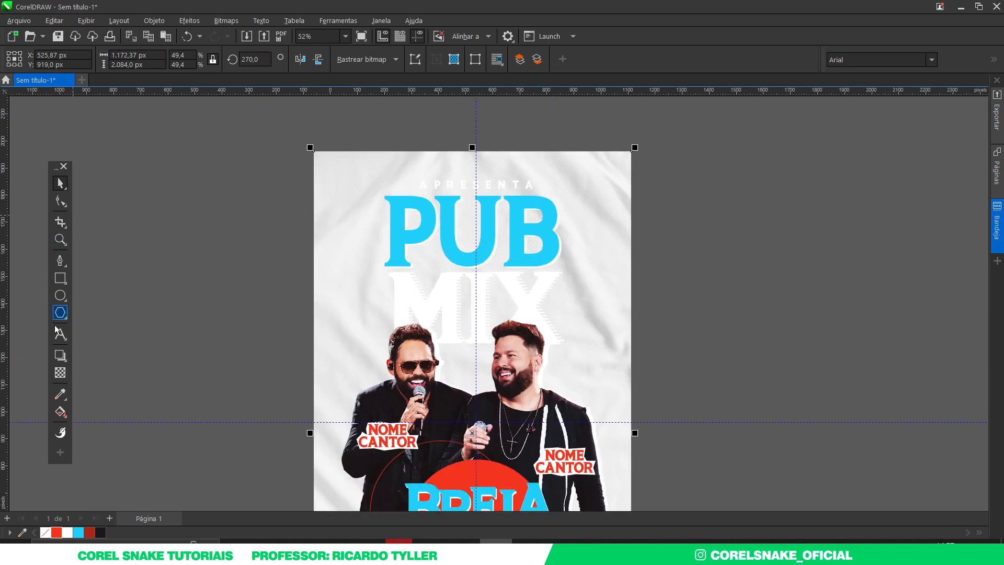
pyautogui.click(60, 373)
pyautogui.click(139, 63)
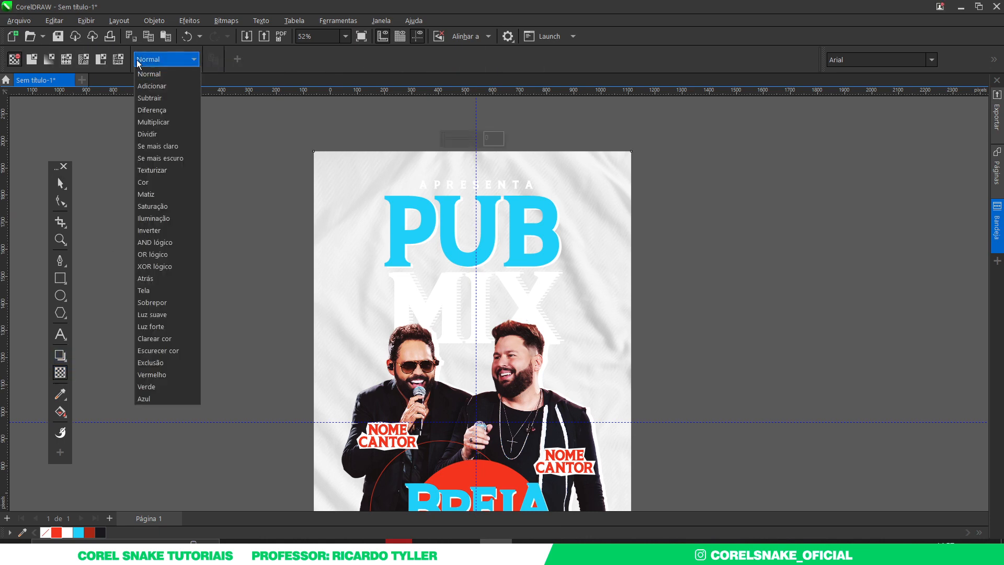
pyautogui.click(155, 303)
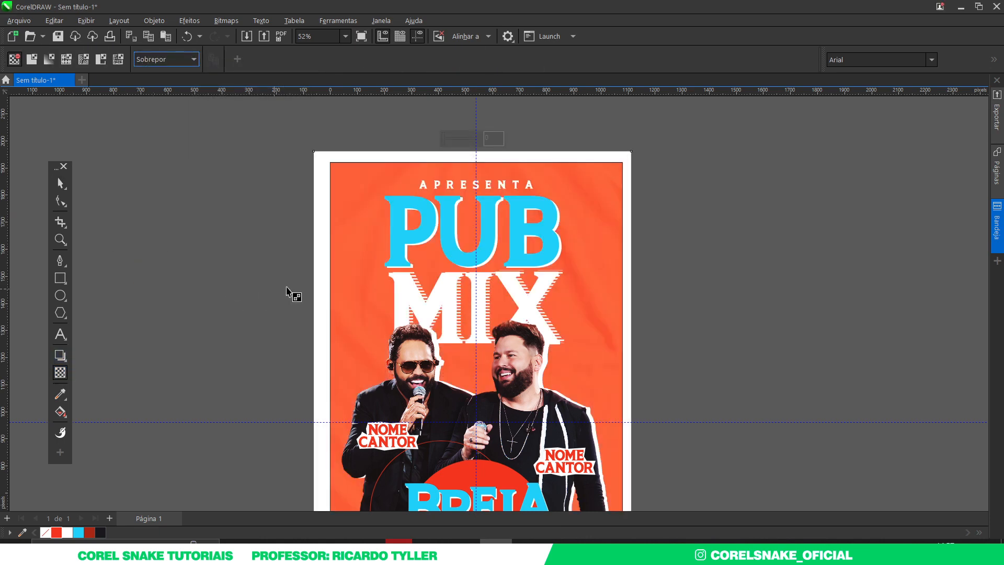
pyautogui.click(168, 62)
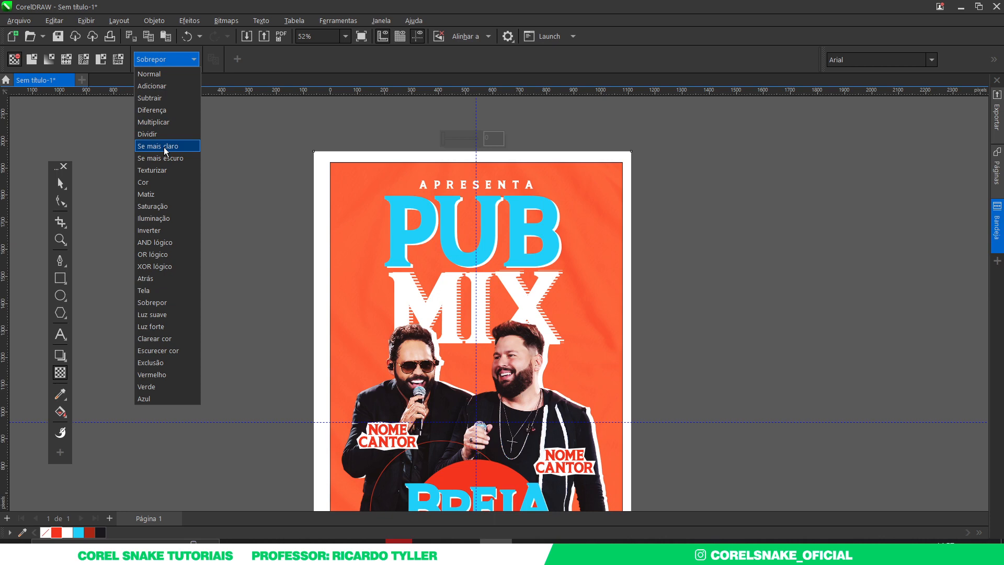
pyautogui.click(165, 120)
pyautogui.scroll(-2, 550, 251)
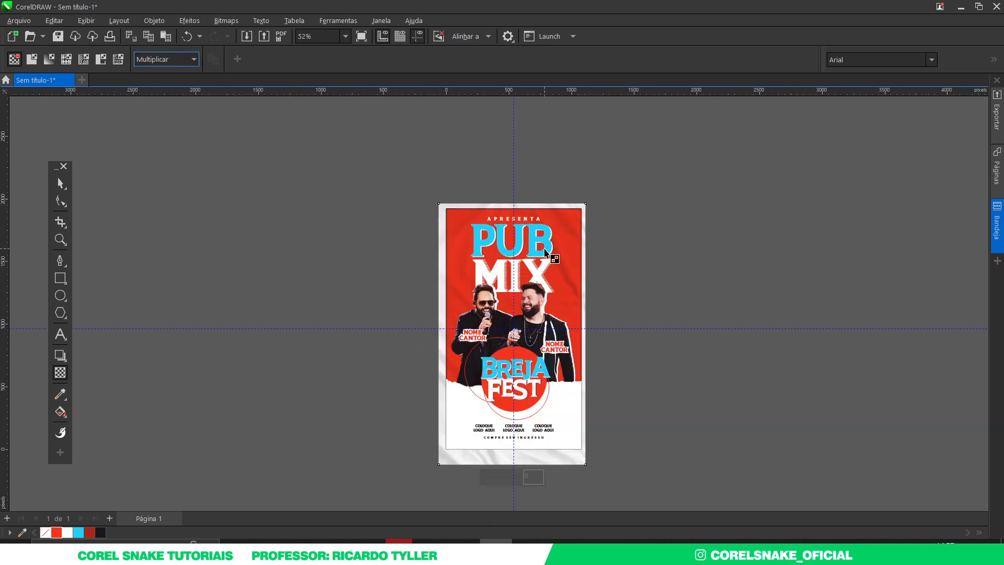
pyautogui.scroll(1, 558, 318)
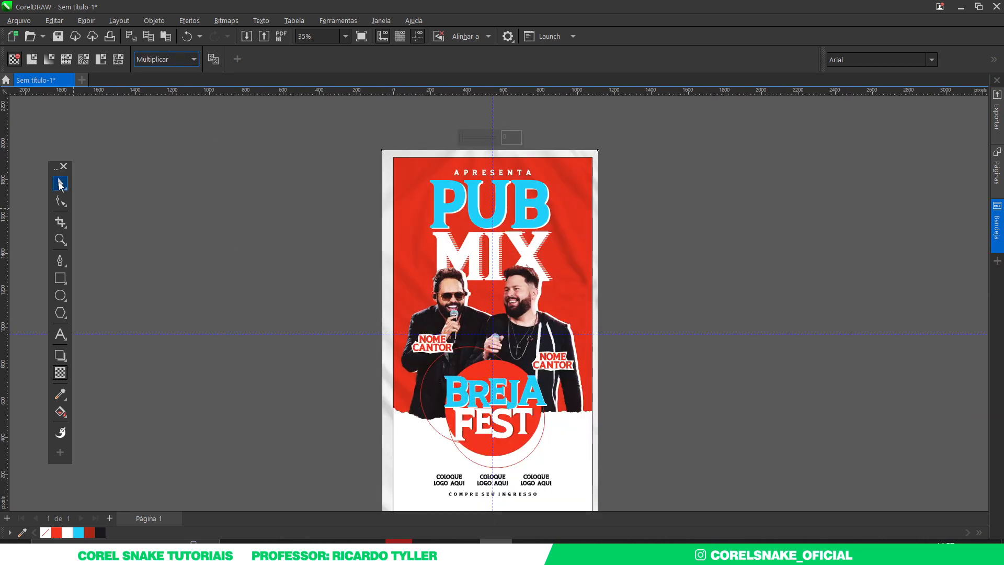
# Step: Crop the wrinkled texture to the flyer by intersecting it with the red background rectangle and deleting the oversized original
pyautogui.click(60, 184)
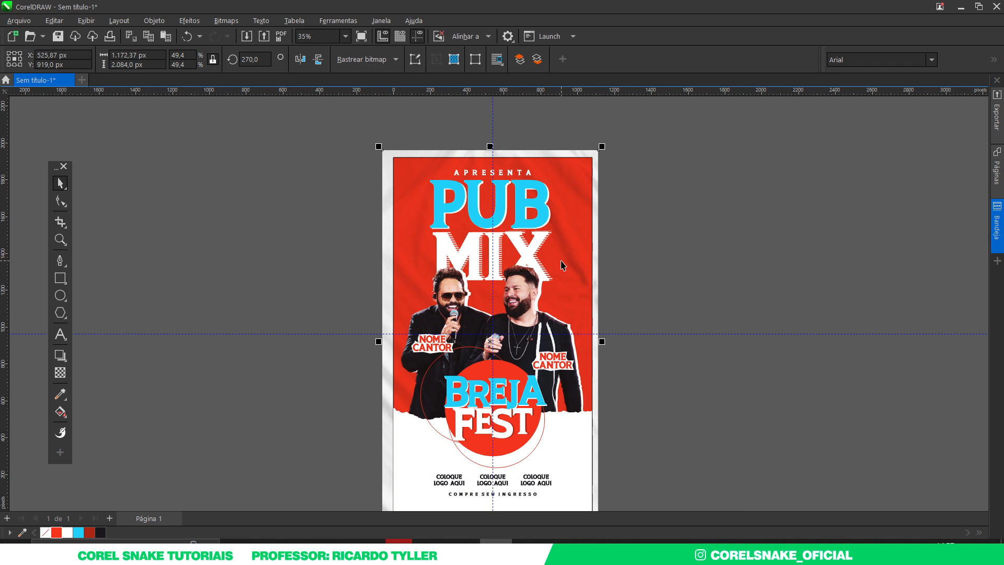
pyautogui.click(408, 181)
pyautogui.keyDown('shift'); pyautogui.click(386, 171); pyautogui.keyUp('shift')
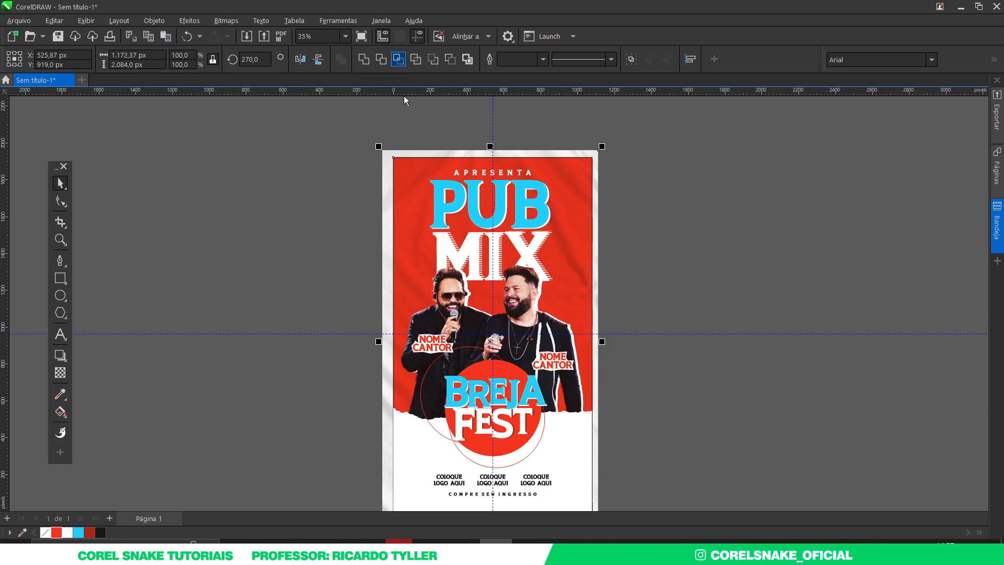
pyautogui.click(384, 199)
pyautogui.press('Delete')
pyautogui.press('F4')
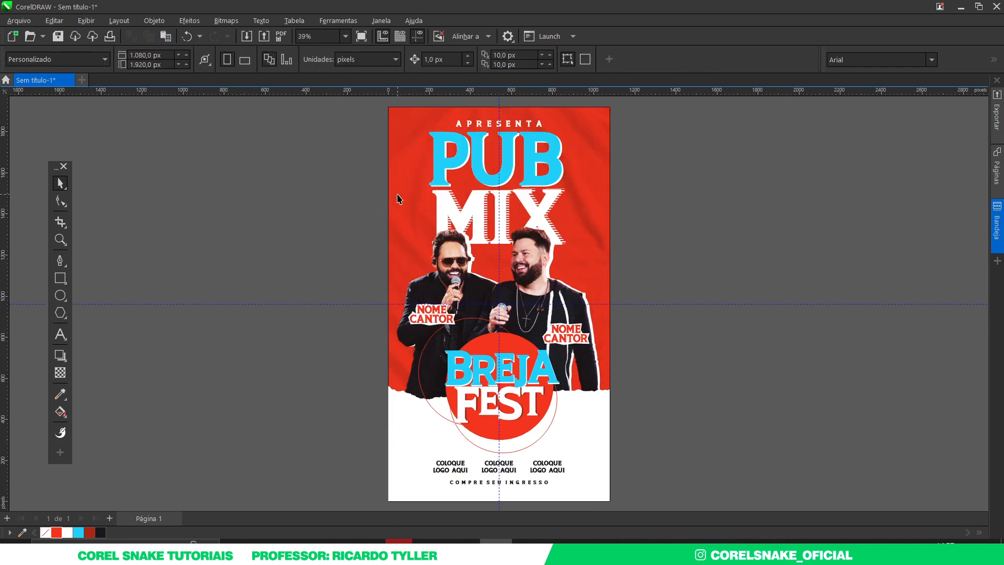
# Step: Adjust the cropped texture with Níveis, setting the midtone value to 0,94 and the input white point to 240
pyautogui.click(400, 172)
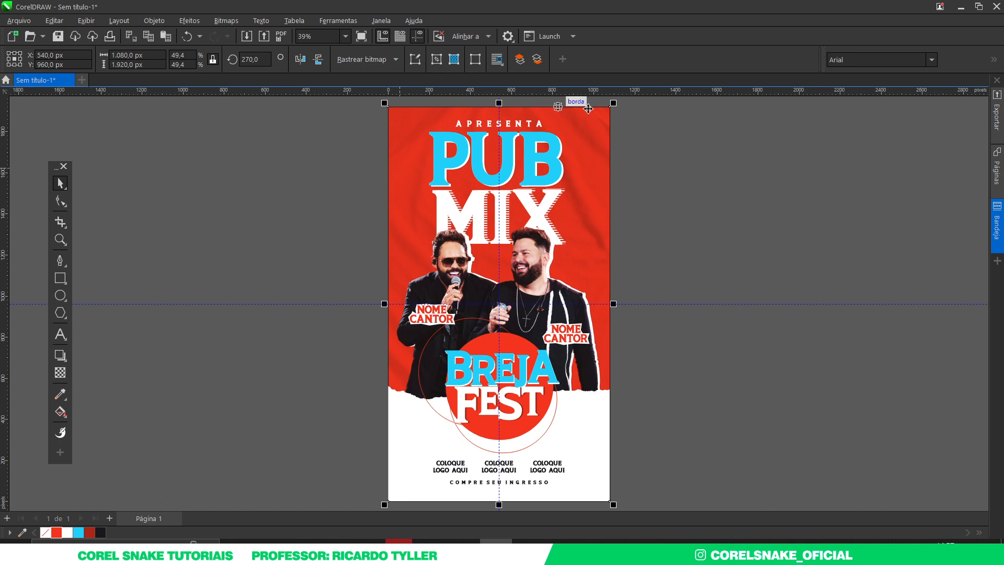
pyautogui.click(155, 21)
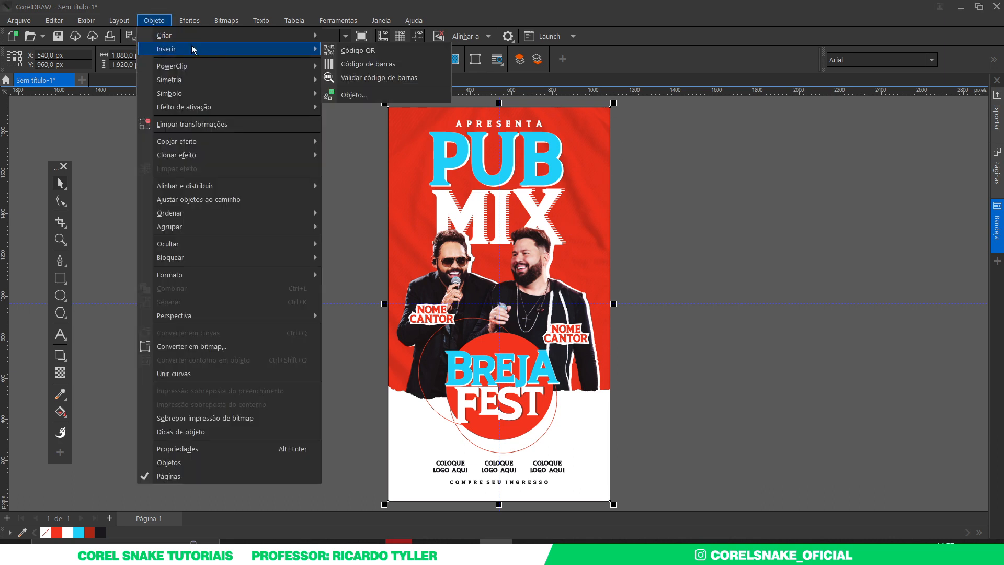
pyautogui.moveTo(191, 21)
pyautogui.moveTo(224, 67)
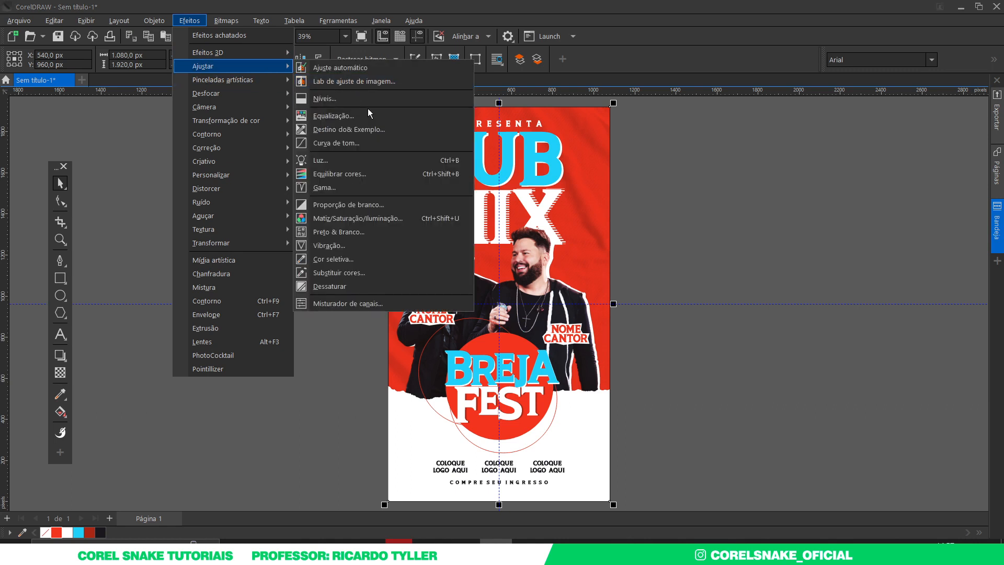
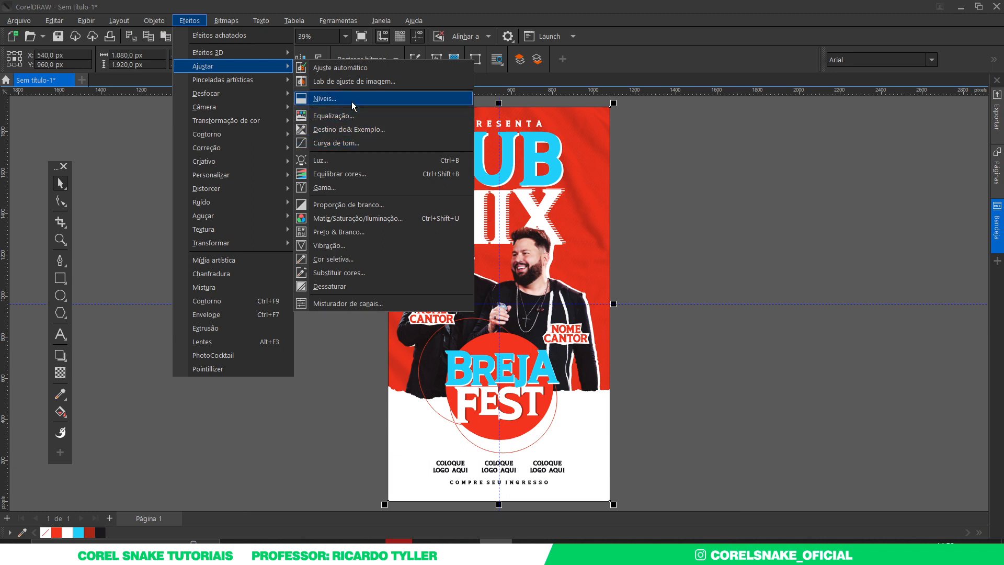
pyautogui.click(351, 101)
pyautogui.moveTo(472, 142); pyautogui.dragTo(768, 155)
pyautogui.click(761, 399)
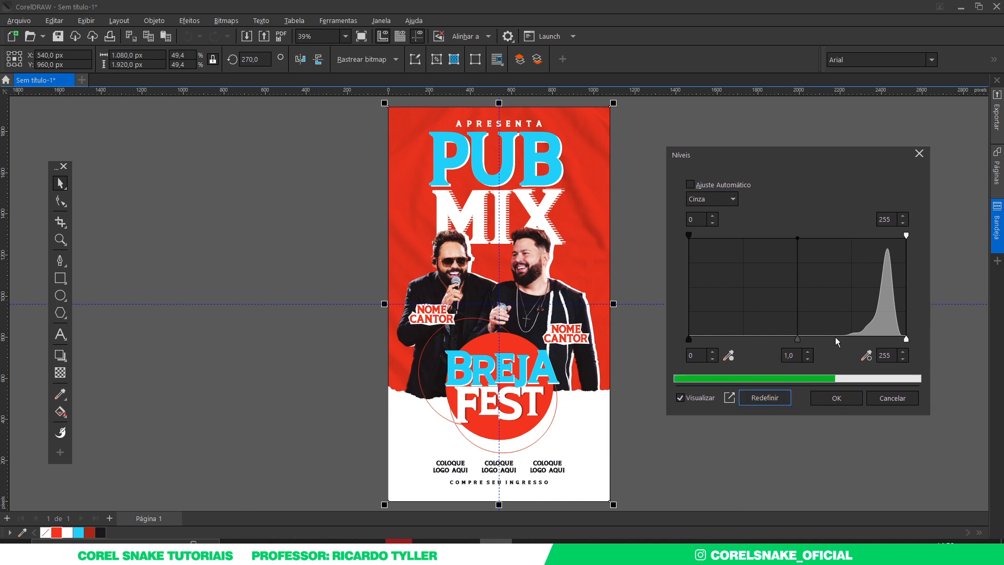
pyautogui.moveTo(800, 340); pyautogui.dragTo(789, 343)
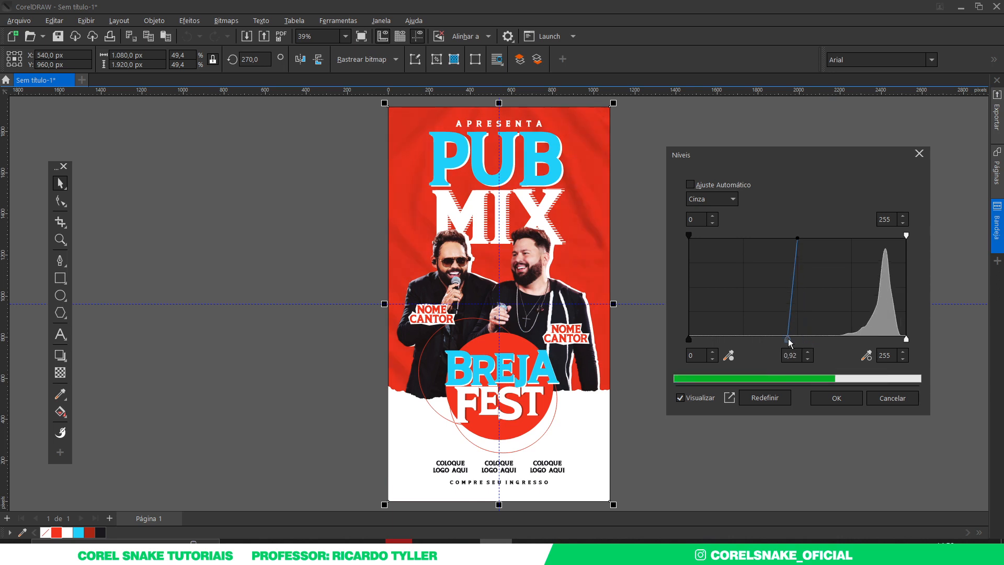
pyautogui.moveTo(906, 338); pyautogui.dragTo(893, 338)
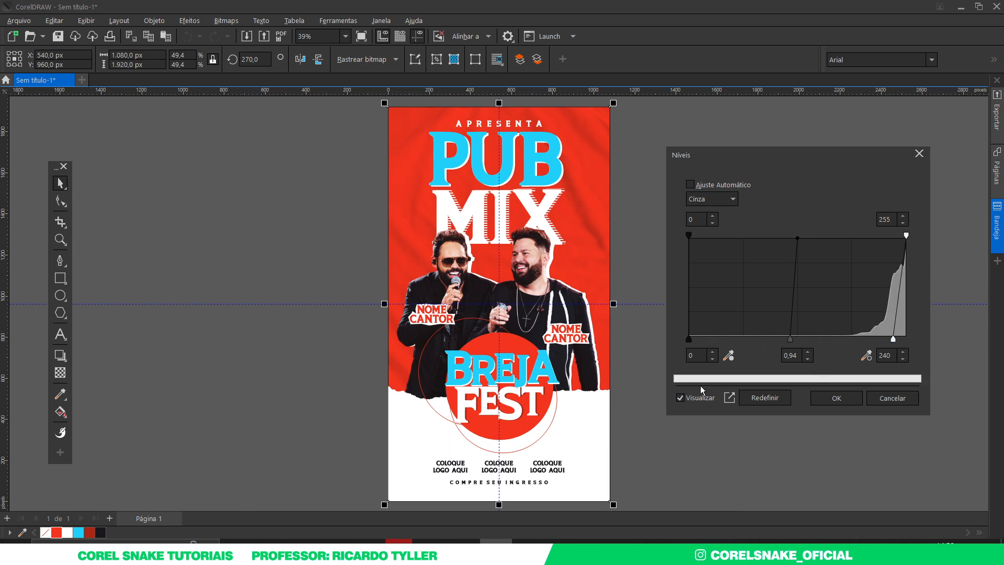
pyautogui.click(836, 396)
pyautogui.click(737, 345)
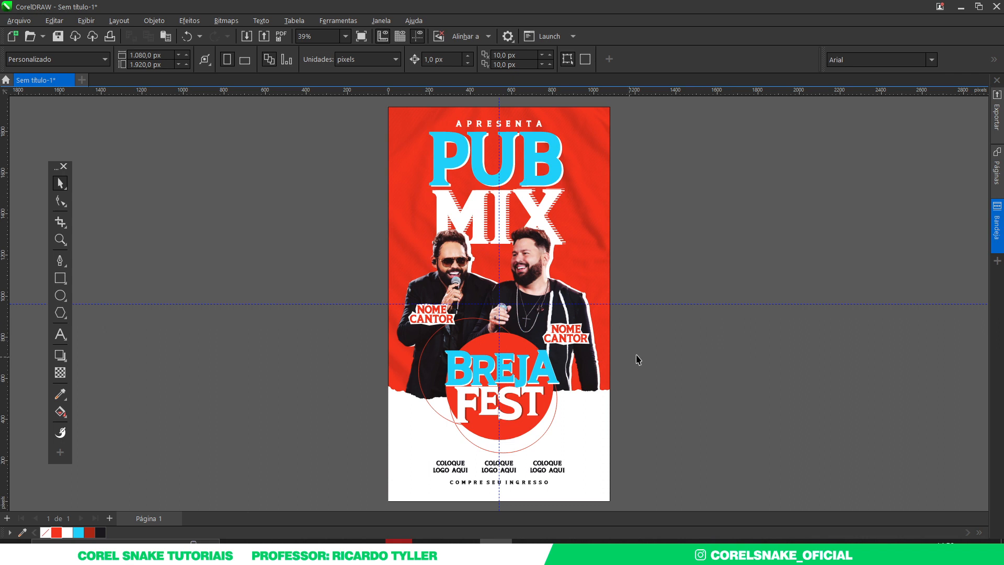
# Step: Make an enlarged copy of the singers' photo about 2182 × 2182 px and stack it directly above the red background
pyautogui.click(449, 256)
pyautogui.scroll(-2, 455, 261)
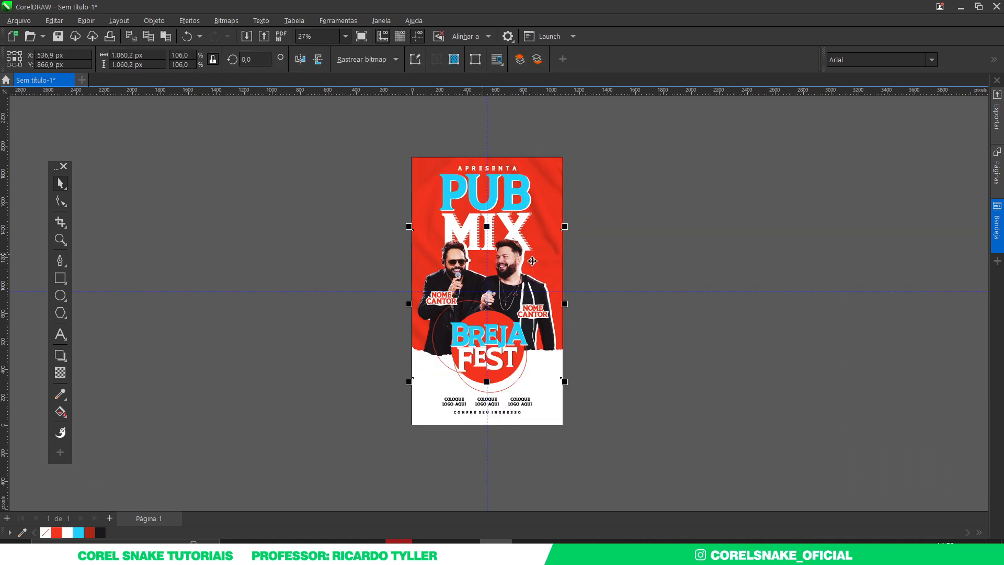
pyautogui.moveTo(565, 226); pyautogui.dragTo(643, 148)
pyautogui.moveTo(550, 258); pyautogui.dragTo(555, 242)
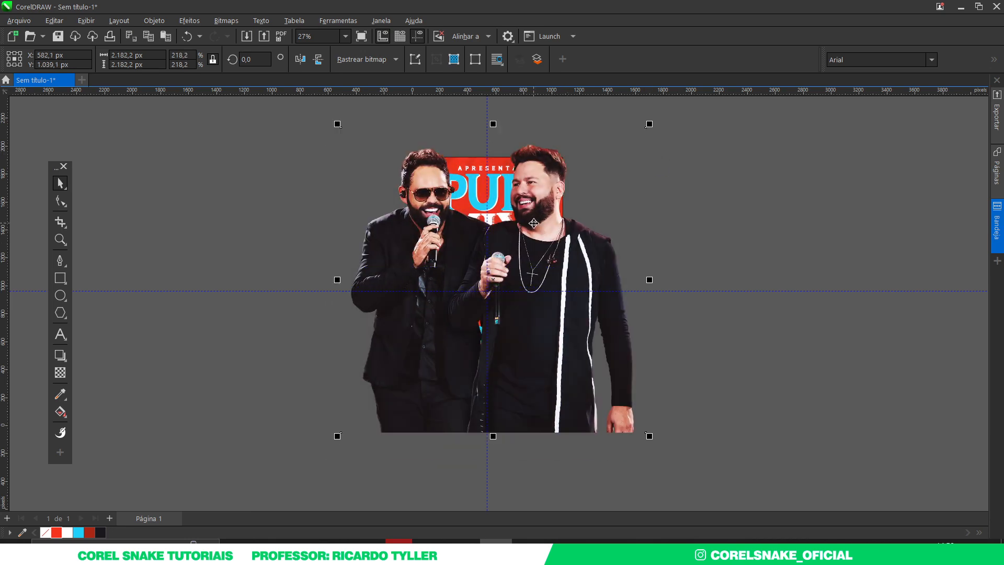
pyautogui.scroll(2, 534, 224)
pyautogui.hotkey('shift', 'pagedown')
pyautogui.hotkey('ctrl', 'pageup')
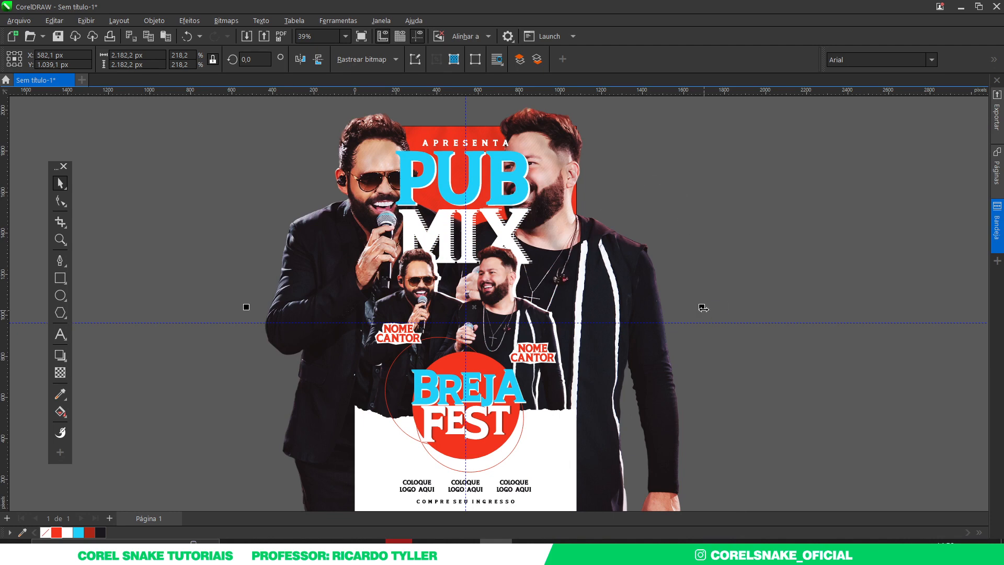
# Step: Scale the large singers copy down to about 1980 × 1980 px and shift it slightly right behind the title
pyautogui.moveTo(702, 307); pyautogui.dragTo(685, 310)
pyautogui.hotkey('ctrl', 'z')
pyautogui.scroll(-2, 587, 292)
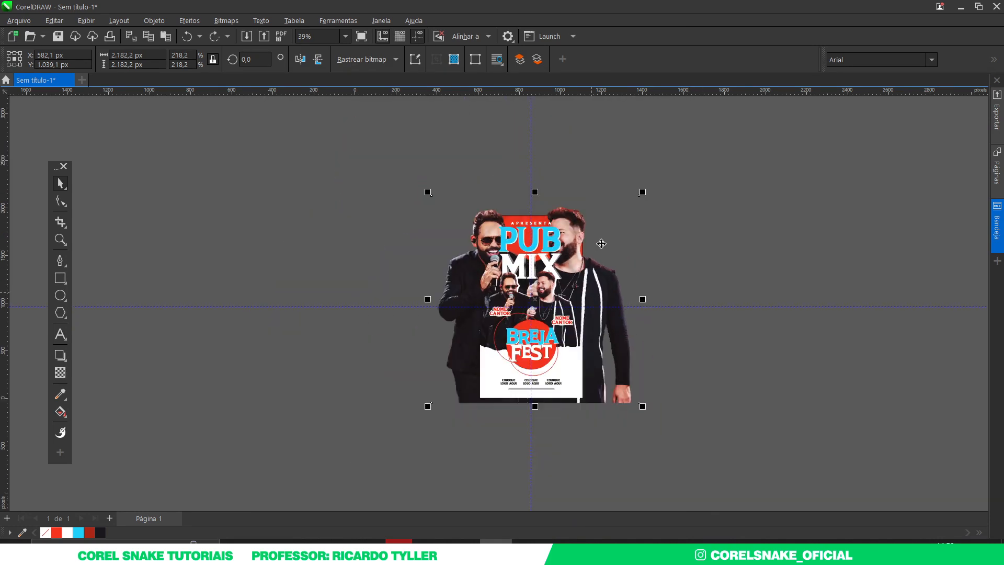
pyautogui.moveTo(642, 193); pyautogui.dragTo(631, 203)
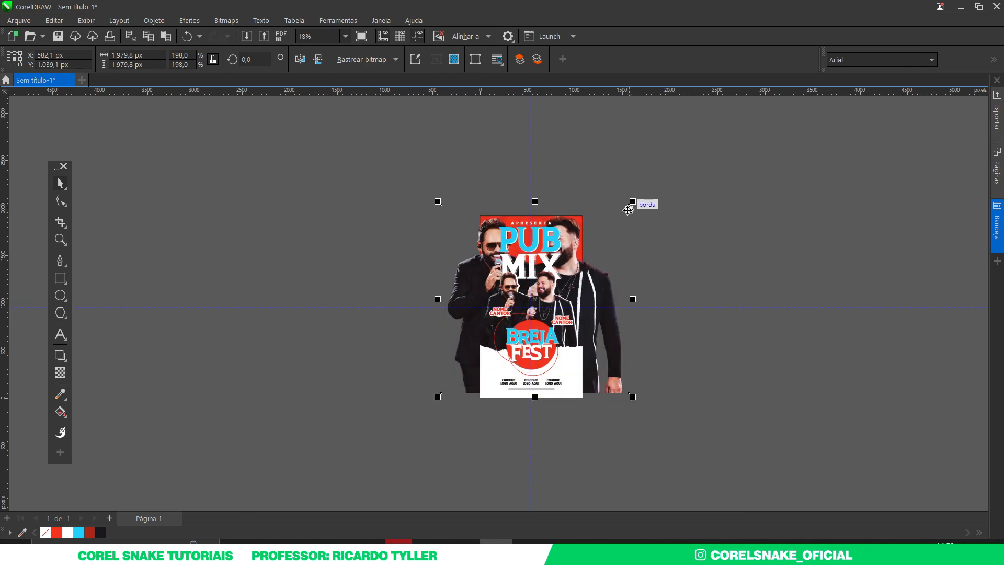
pyautogui.scroll(2, 561, 251)
pyautogui.moveTo(628, 308); pyautogui.dragTo(628, 305)
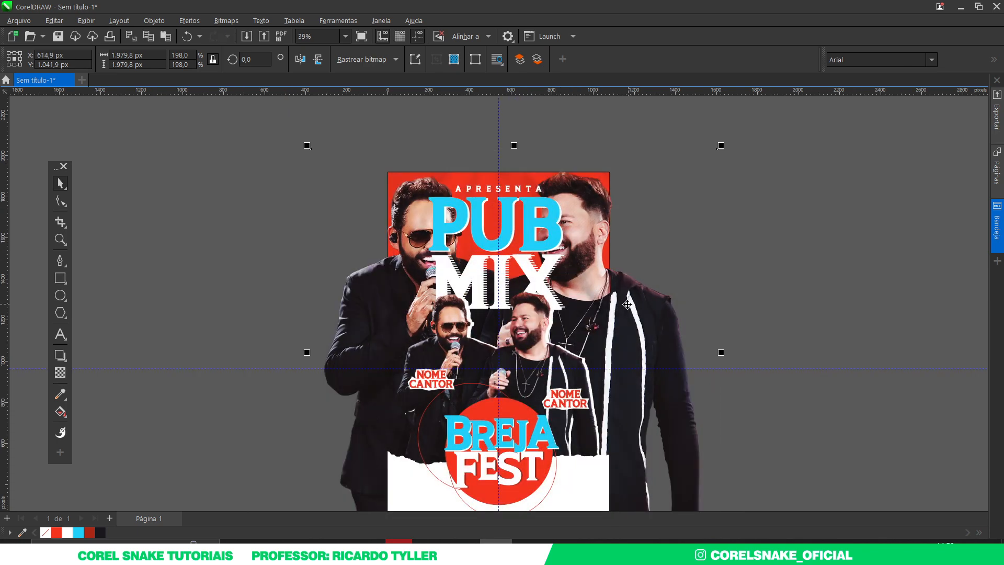
pyautogui.scroll(3, 513, 268)
pyautogui.scroll(-1, 347, 229)
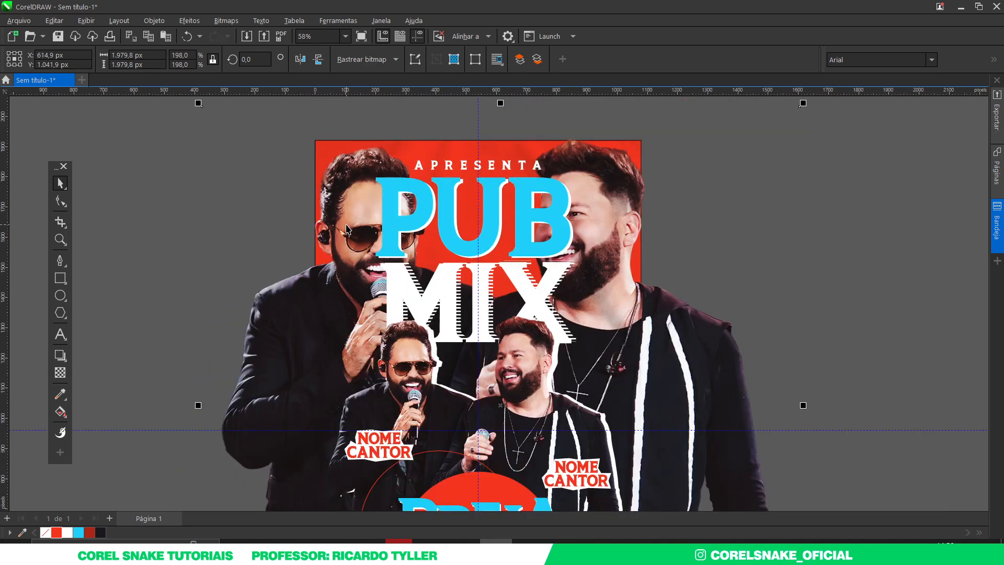
# Step: Set the blend mode of the large singers copy to Sobrepor
pyautogui.click(60, 372)
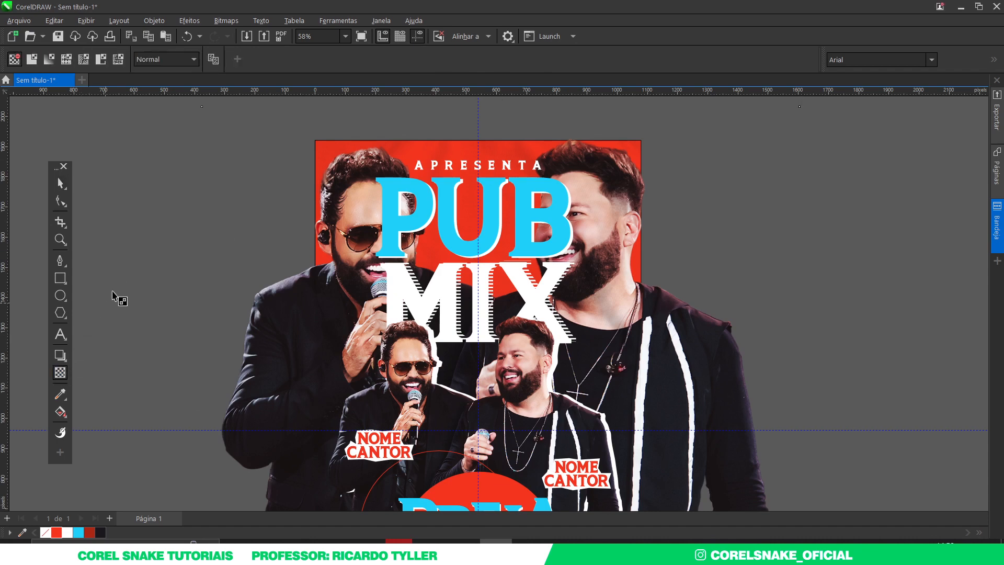
pyautogui.click(168, 61)
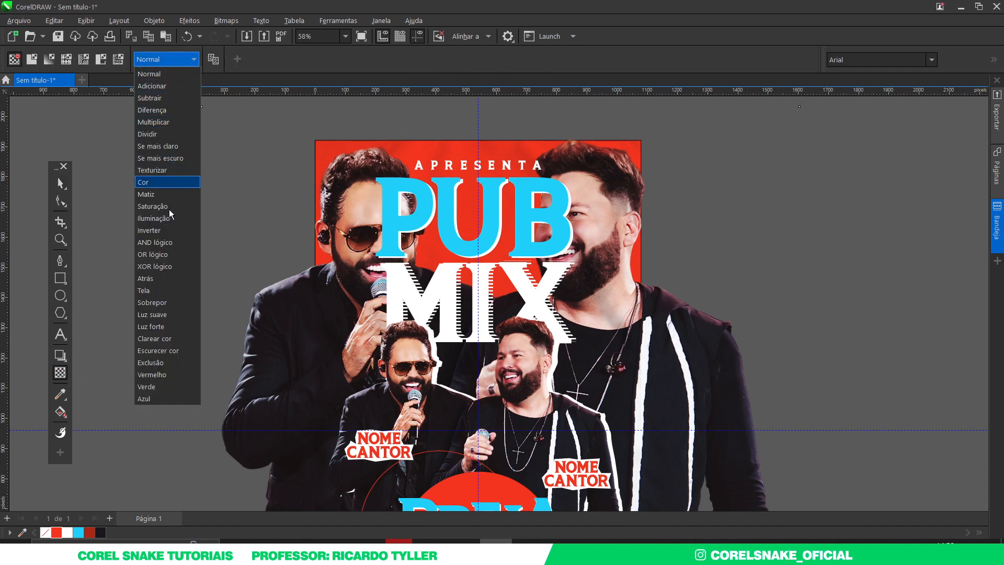
pyautogui.click(168, 303)
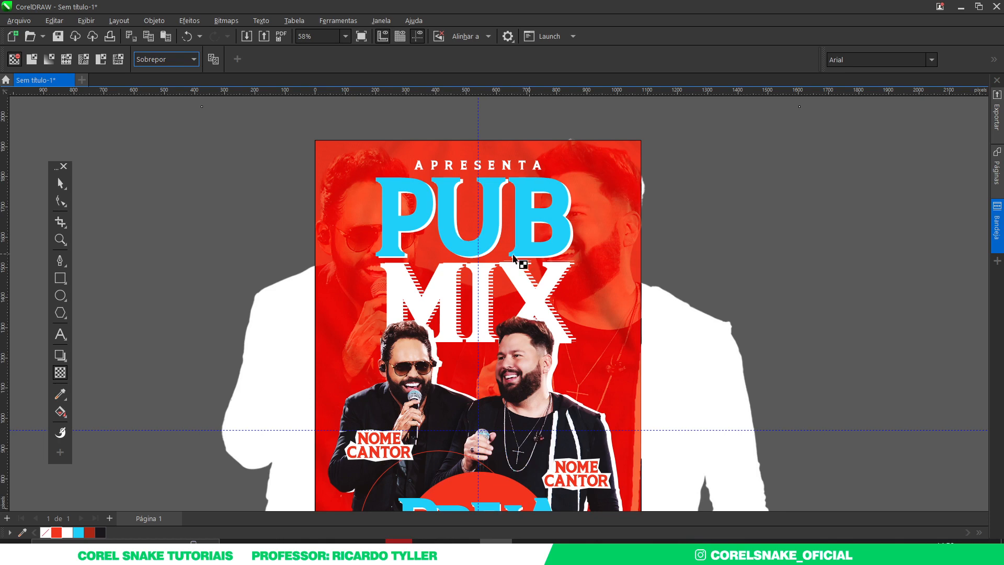
pyautogui.scroll(-2, 479, 246)
pyautogui.click(60, 183)
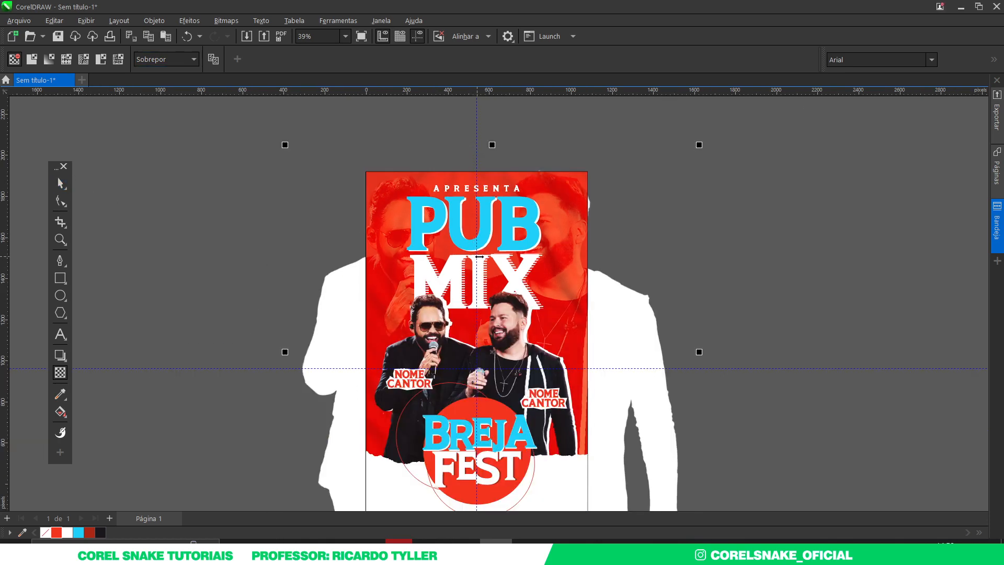
# Step: Shift the blended singers copy slightly left and crop it by intersecting it with the flyer's background and deleting the oversized original
pyautogui.scroll(4, 549, 227)
pyautogui.scroll(-4, 555, 216)
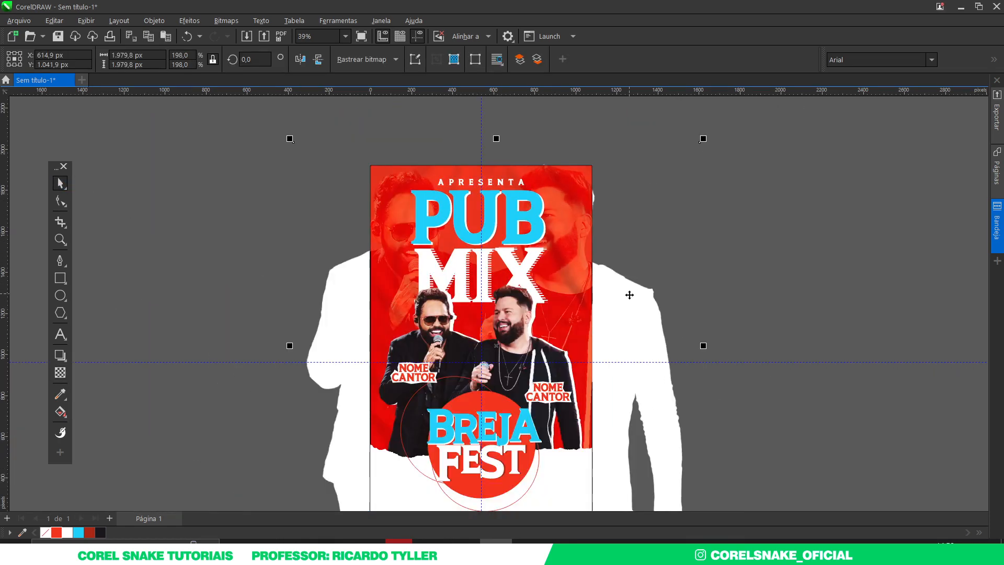
pyautogui.scroll(-3, 630, 213)
pyautogui.scroll(2, 612, 254)
pyautogui.click(608, 181)
pyautogui.keyDown('shift'); pyautogui.click(636, 234); pyautogui.keyUp('shift')
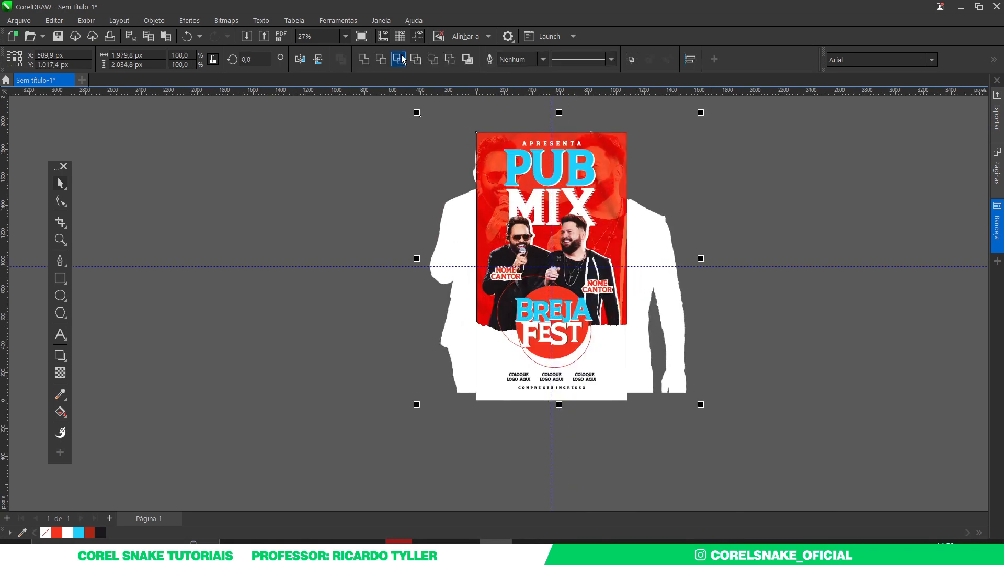
pyautogui.click(475, 149)
pyautogui.click(452, 224)
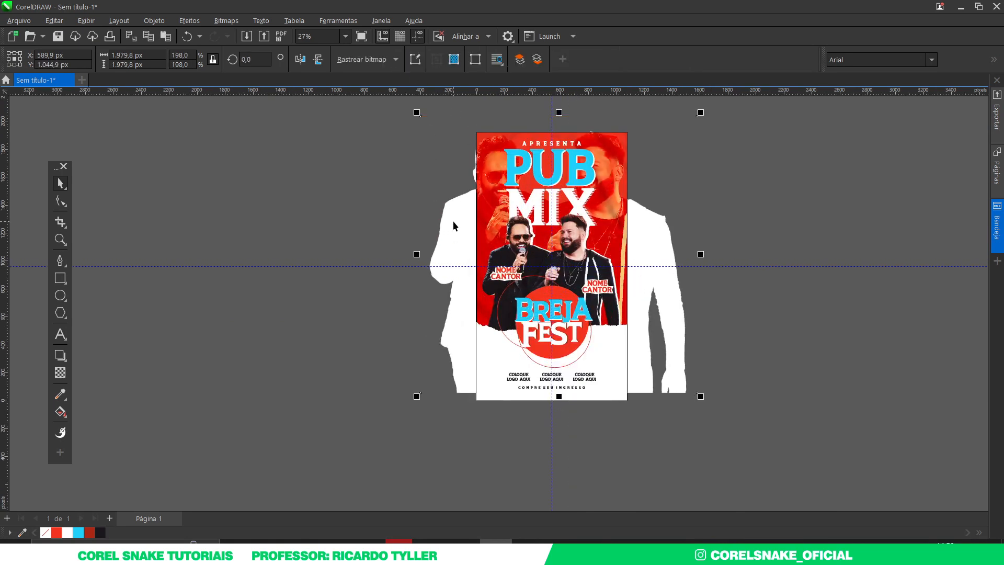
pyautogui.press('Delete')
pyautogui.hotkey('shift', 'F4')
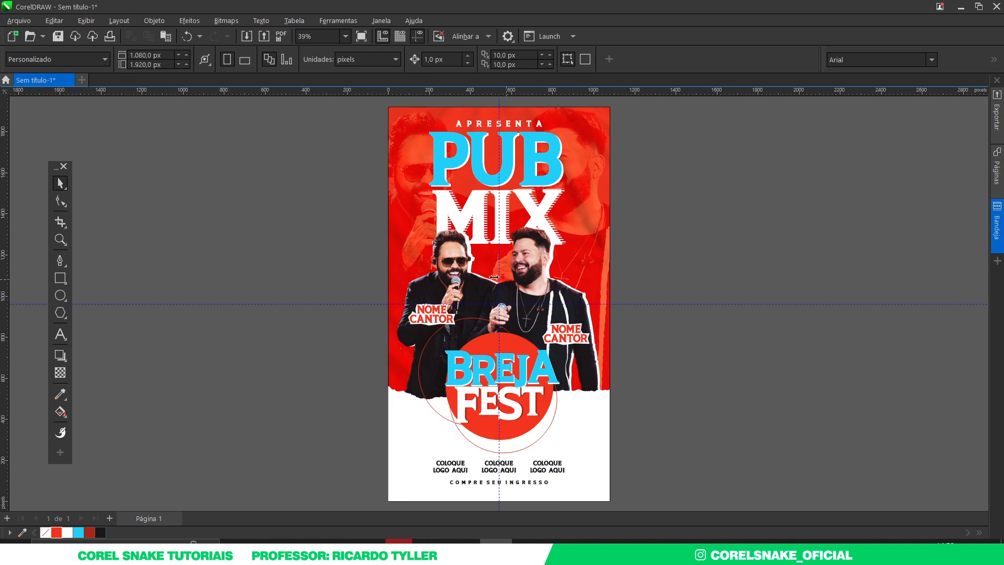
# Step: Draw a closed lightning bolt about 85 × 176 px with the Pen tool beside the sunglasses-wearing singer's head
pyautogui.click(60, 260)
pyautogui.scroll(4, 434, 243)
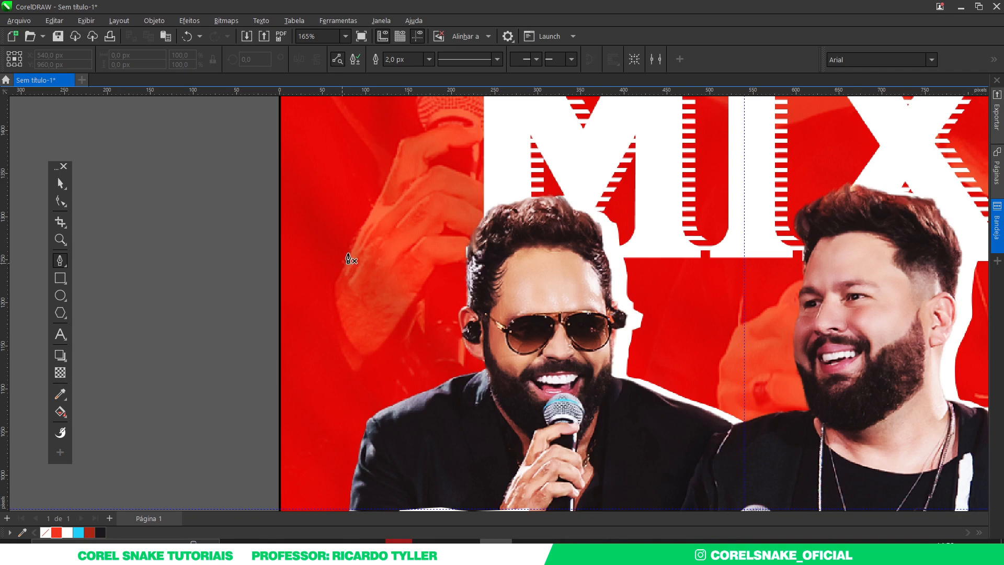
pyautogui.click(347, 212)
pyautogui.click(389, 212)
pyautogui.click(411, 290)
pyautogui.click(386, 291)
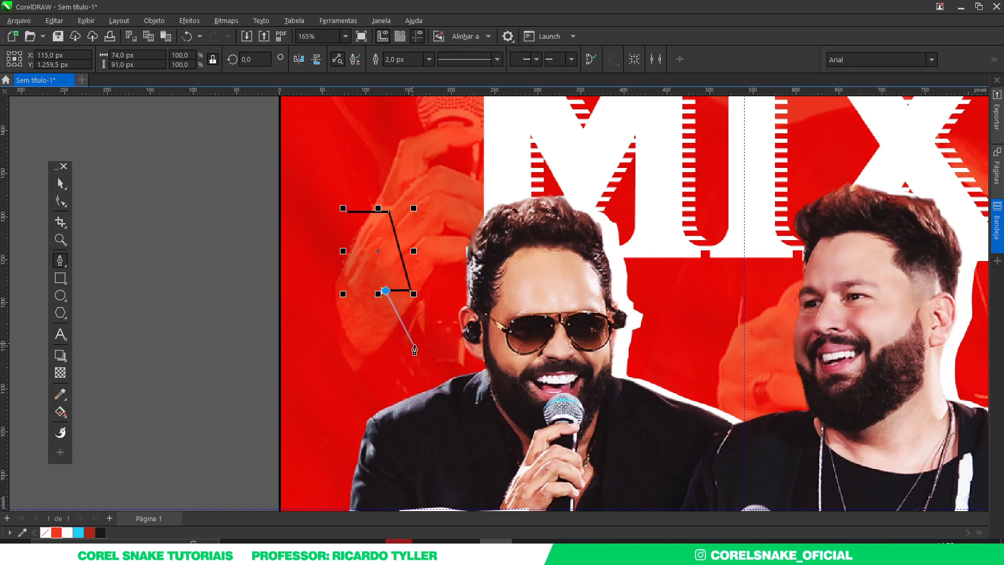
pyautogui.click(420, 363)
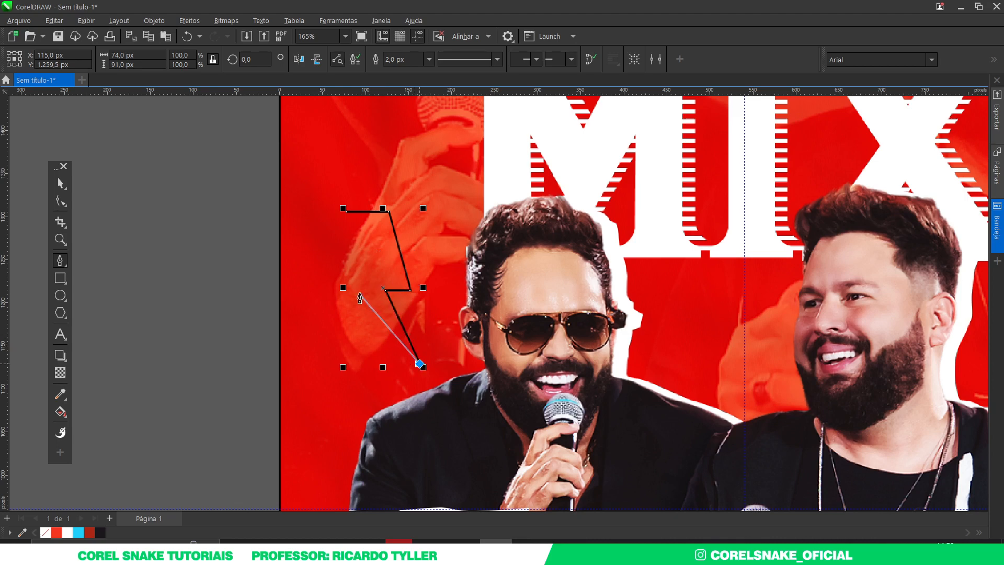
pyautogui.click(351, 285)
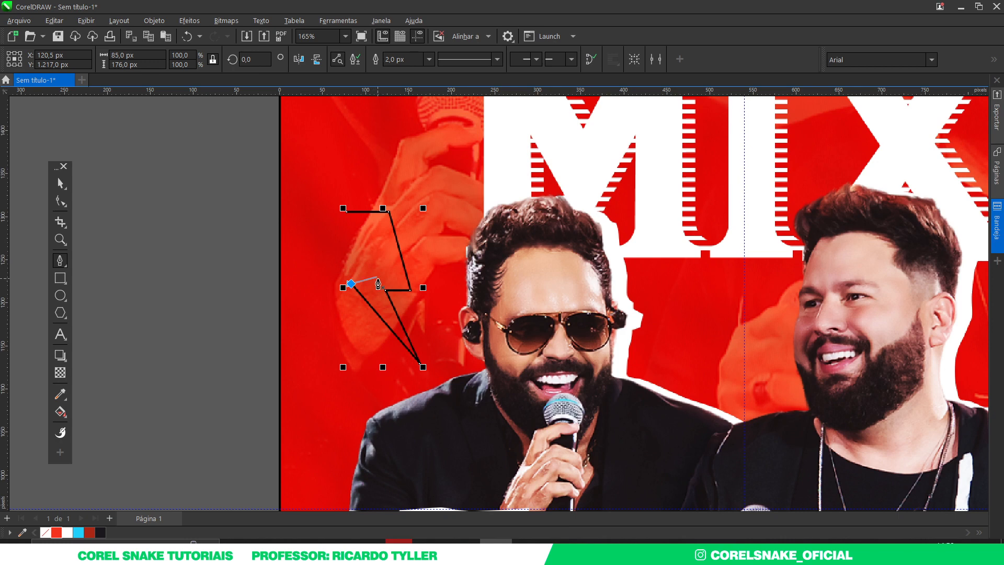
pyautogui.click(380, 284)
pyautogui.click(340, 216)
# Step: Adjust the nodes of the bolt's left notch so the shape is about 90 px wide
pyautogui.click(62, 183)
pyautogui.click(60, 201)
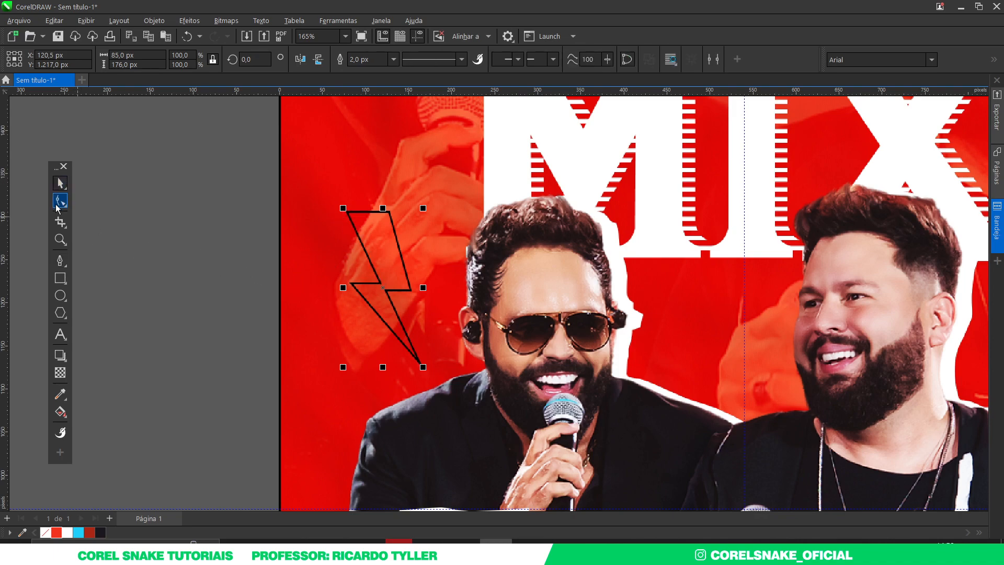
pyautogui.scroll(3, 340, 268)
pyautogui.moveTo(241, 266); pyautogui.dragTo(370, 281)
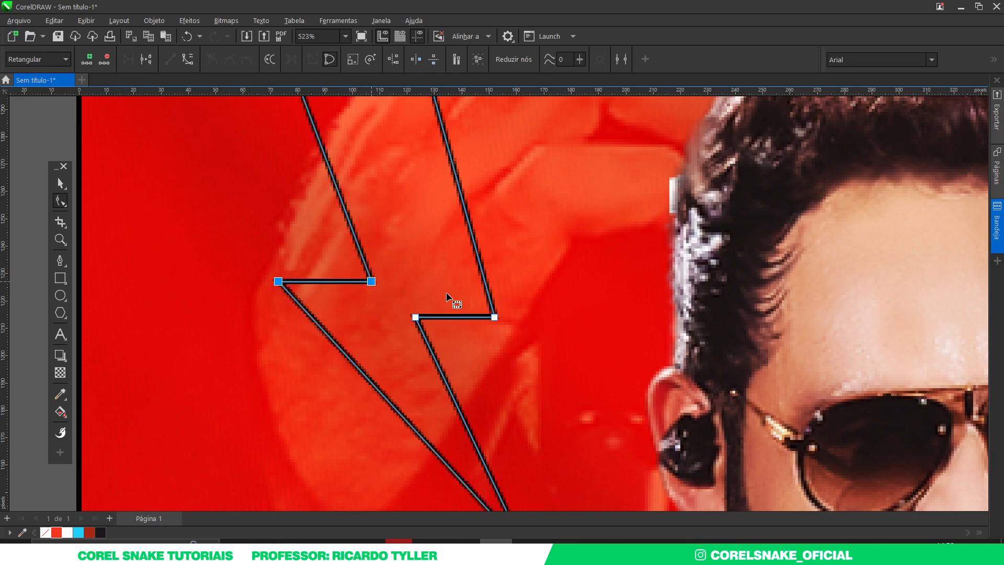
pyautogui.scroll(-4, 447, 297)
pyautogui.scroll(1, 434, 293)
pyautogui.click(217, 259)
pyautogui.scroll(3, 431, 293)
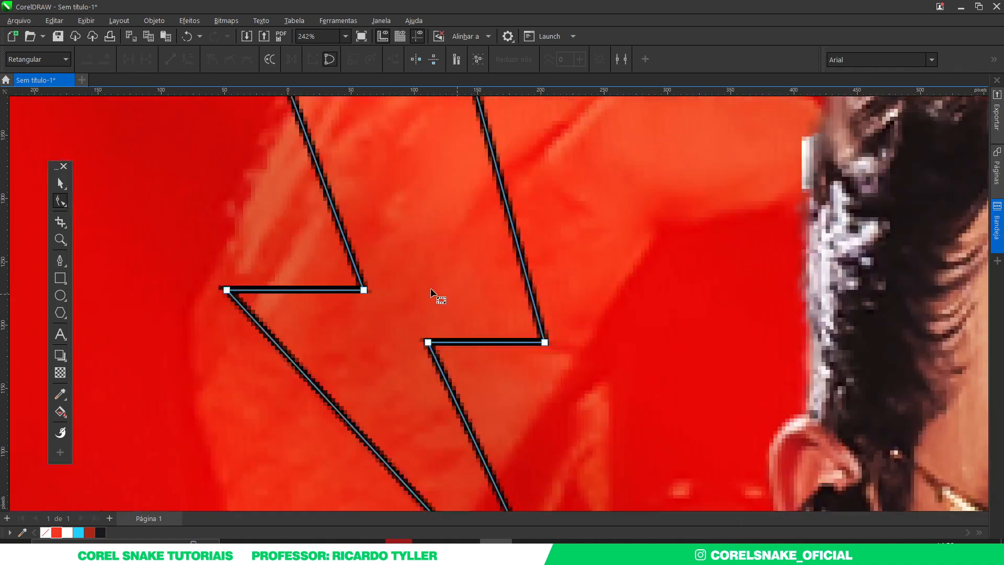
pyautogui.click(364, 290)
pyautogui.moveTo(364, 290); pyautogui.dragTo(372, 286)
pyautogui.scroll(-5, 371, 286)
pyautogui.press('space')
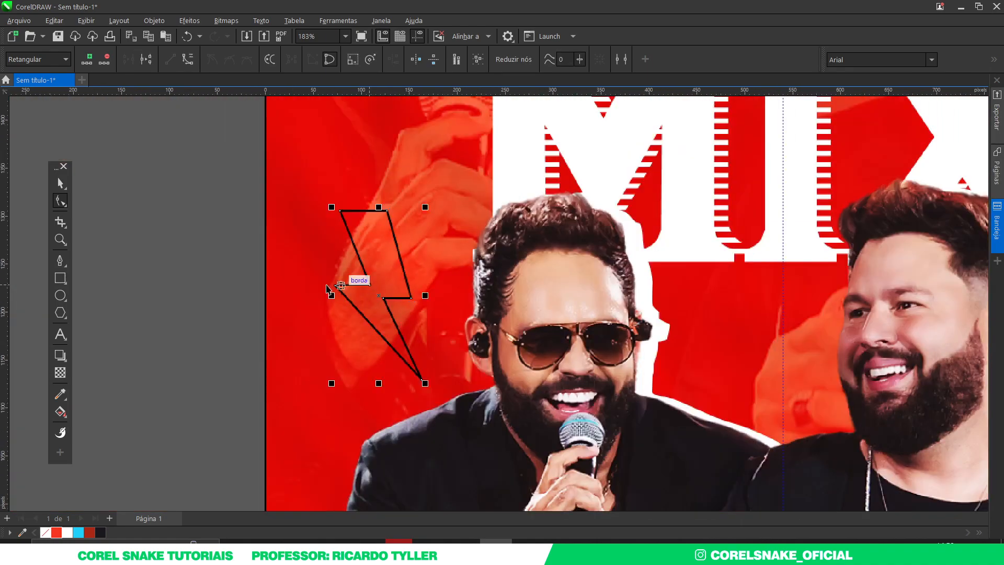
# Step: Fill the lightning bolt with white and remove its outline
pyautogui.click(68, 533)
pyautogui.rightClick(45, 532)
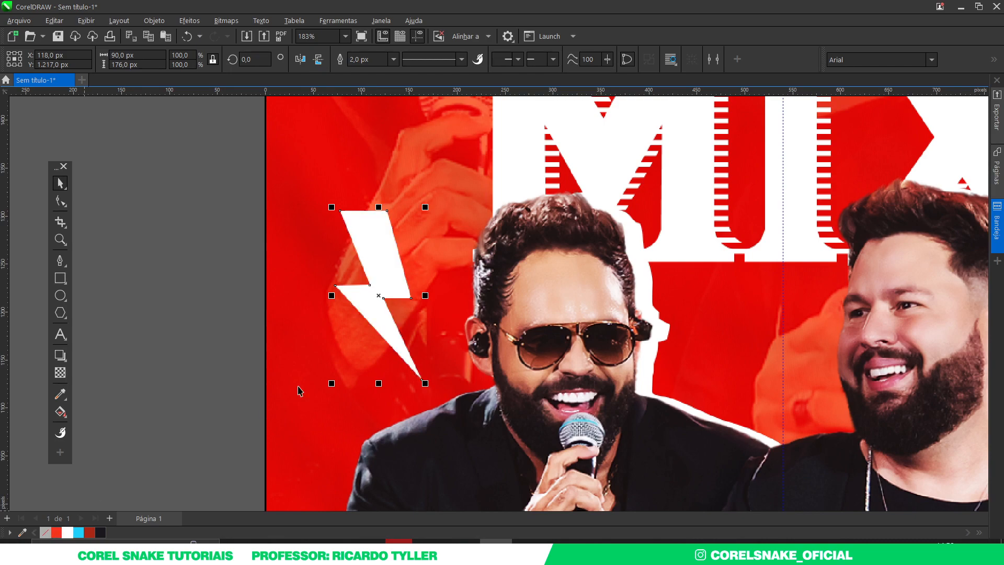
pyautogui.scroll(-3, 322, 369)
pyautogui.scroll(-1, 461, 364)
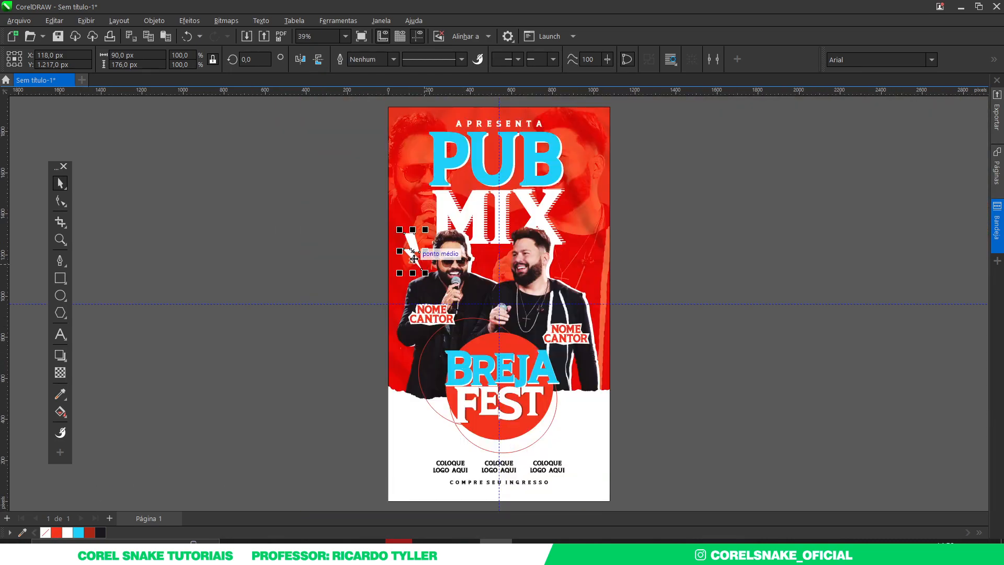
# Step: Place a horizontally mirrored copy of the bolt right of "PUB", filled light blue and enlarged to about 137 × 267 px
pyautogui.moveTo(415, 275); pyautogui.dragTo(575, 205)
pyautogui.rightClick(576, 205)
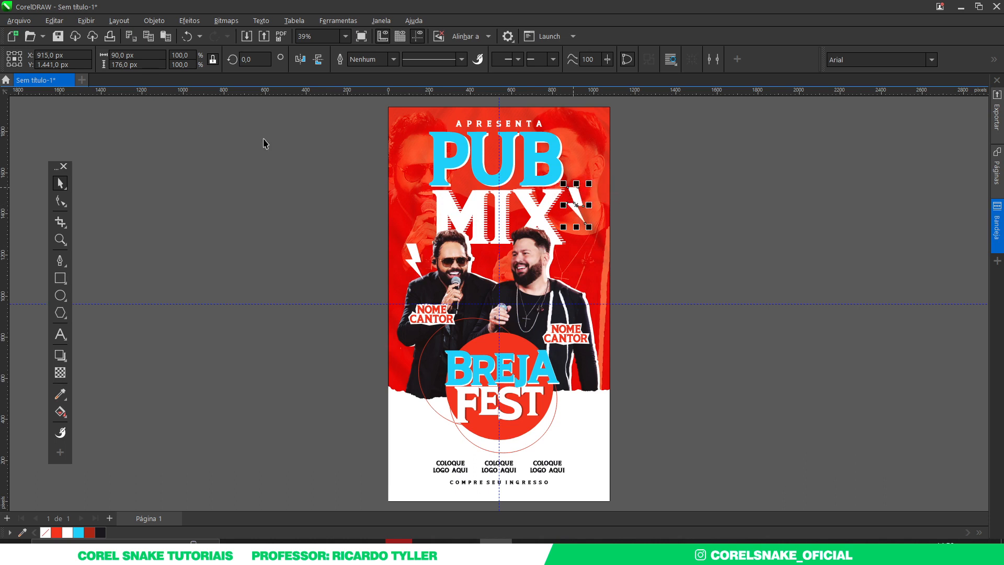
pyautogui.click(299, 59)
pyautogui.click(78, 531)
pyautogui.moveTo(589, 183); pyautogui.dragTo(605, 162)
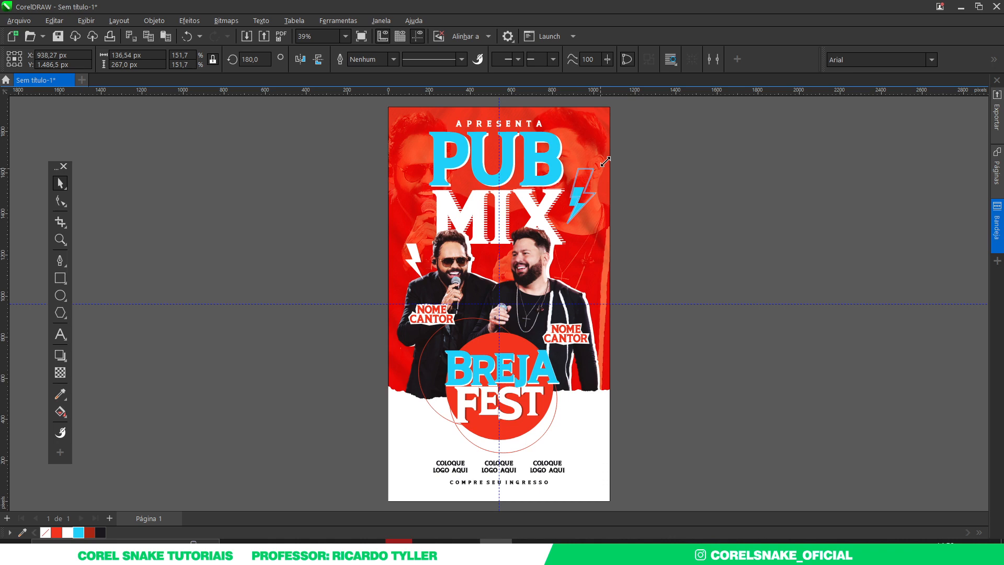
pyautogui.moveTo(581, 194)
pyautogui.mouseDown()
pyautogui.moveTo(585, 174)
pyautogui.moveTo(583, 188)
pyautogui.mouseUp()
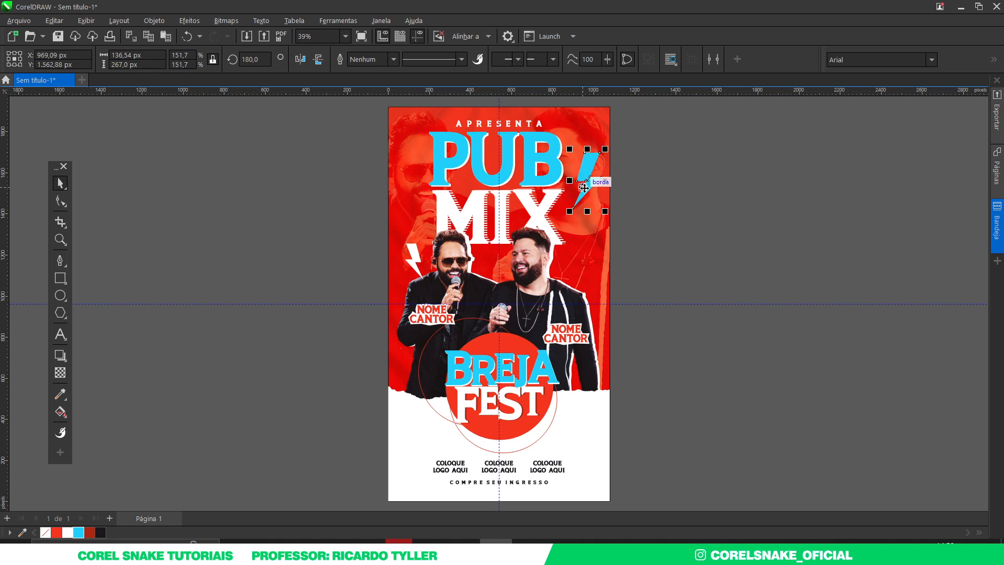
# Step: Add a smaller white bolt copy about 65 × 128 px at the upper left of the "PUB" title
pyautogui.moveTo(415, 256); pyautogui.dragTo(444, 134)
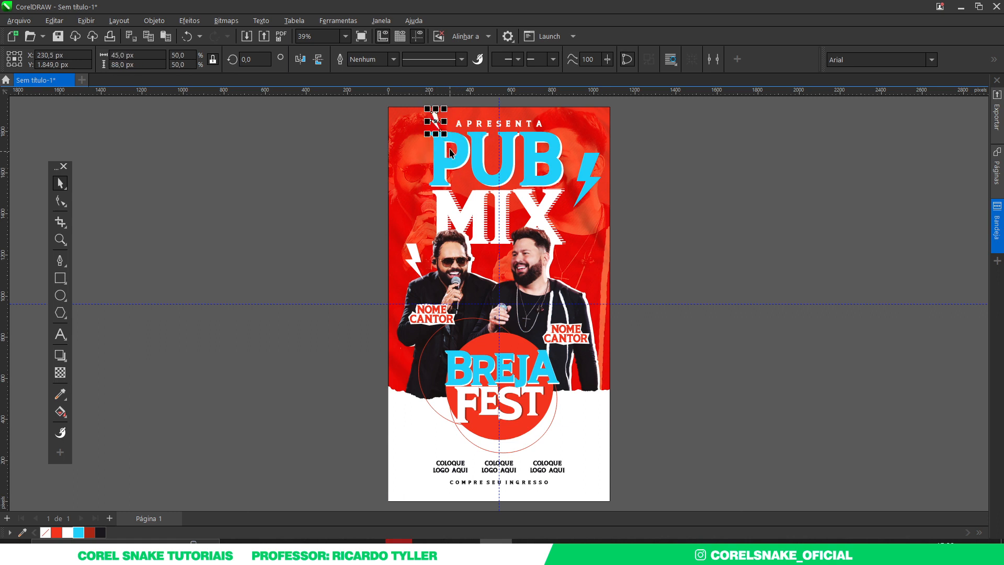
pyautogui.moveTo(444, 134); pyautogui.dragTo(449, 154)
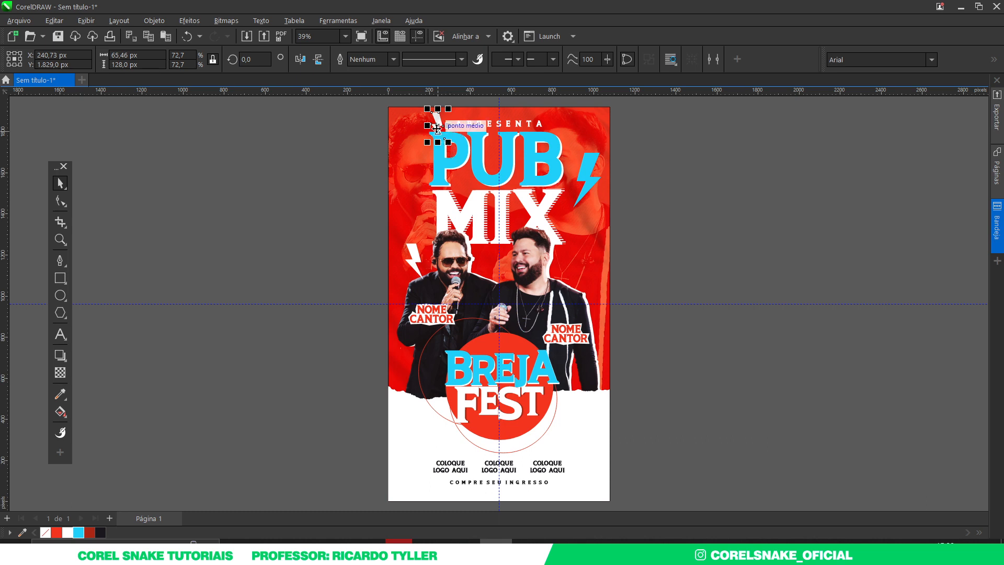
pyautogui.moveTo(436, 125); pyautogui.dragTo(422, 125)
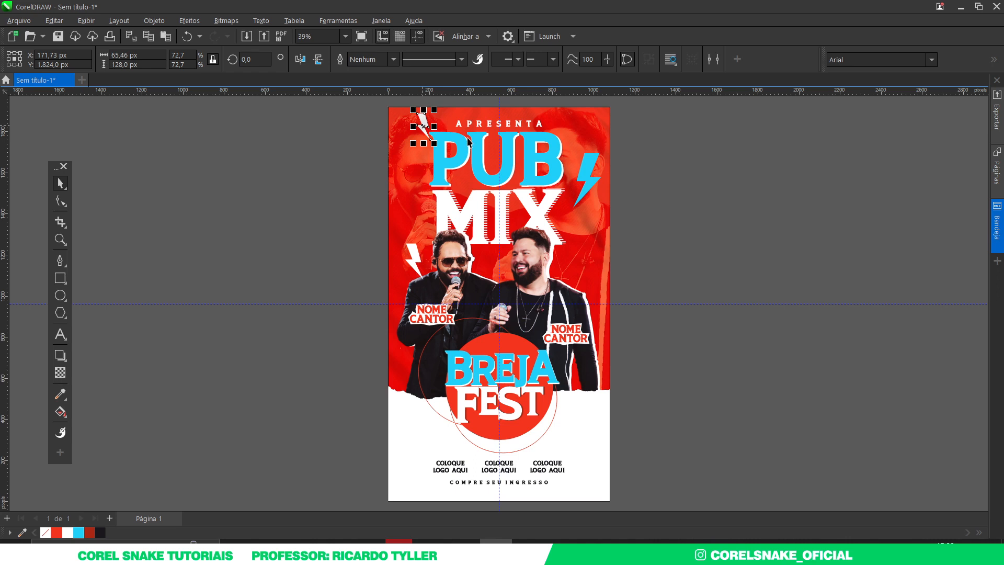
pyautogui.click(660, 166)
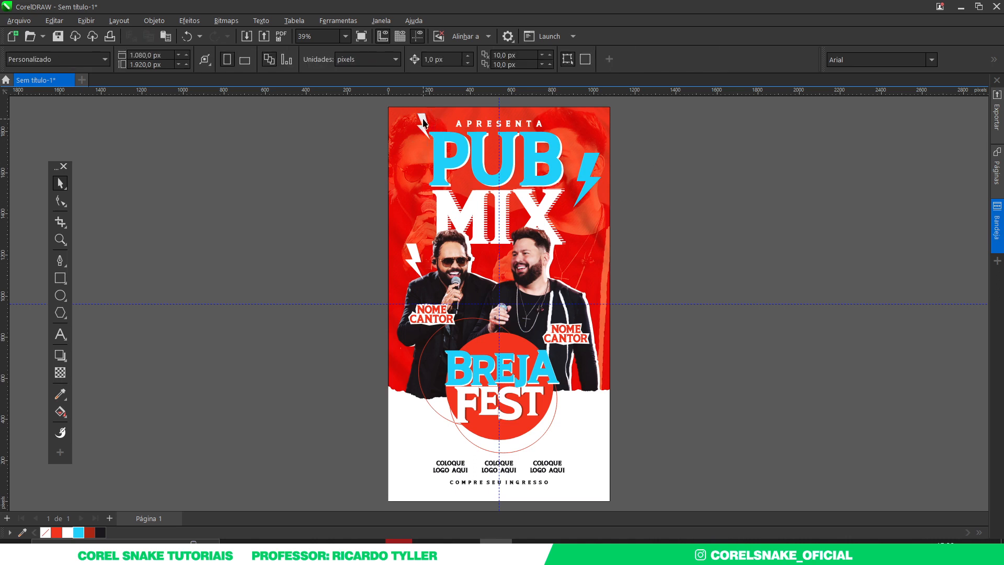
pyautogui.hotkey('ctrl', 'z')
pyautogui.click(345, 115)
pyautogui.moveTo(344, 111); pyautogui.dragTo(433, 127)
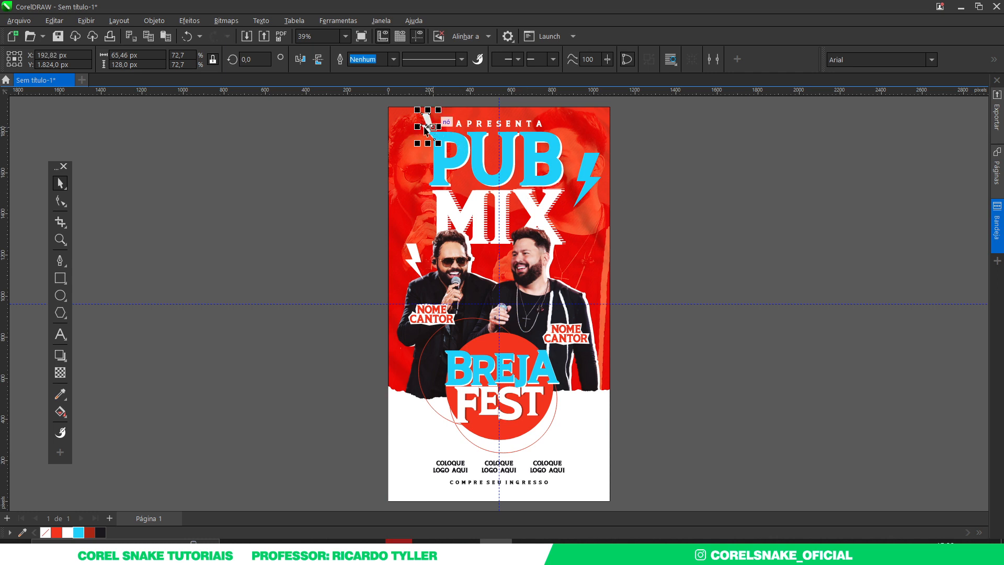
pyautogui.moveTo(428, 127); pyautogui.dragTo(422, 134)
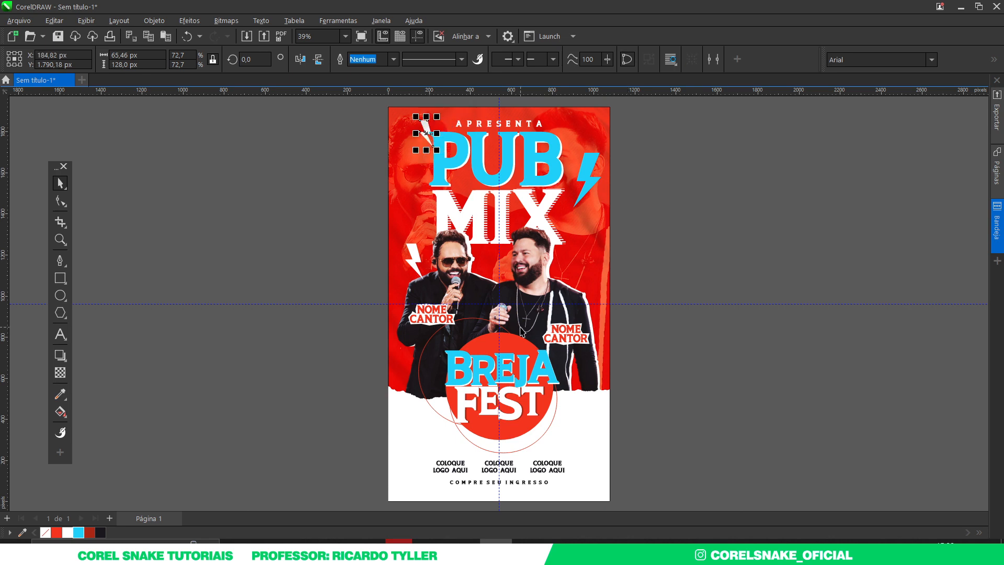
# Step: Enlarge the white bolt beside the singer to about 111 × 218 px and the light blue bolt to about 172 × 336 px
pyautogui.click(412, 263)
pyautogui.moveTo(427, 282)
pyautogui.mouseDown()
pyautogui.moveTo(432, 291)
pyautogui.moveTo(411, 258)
pyautogui.moveTo(422, 278)
pyautogui.mouseUp()
pyautogui.scroll(2, 410, 279)
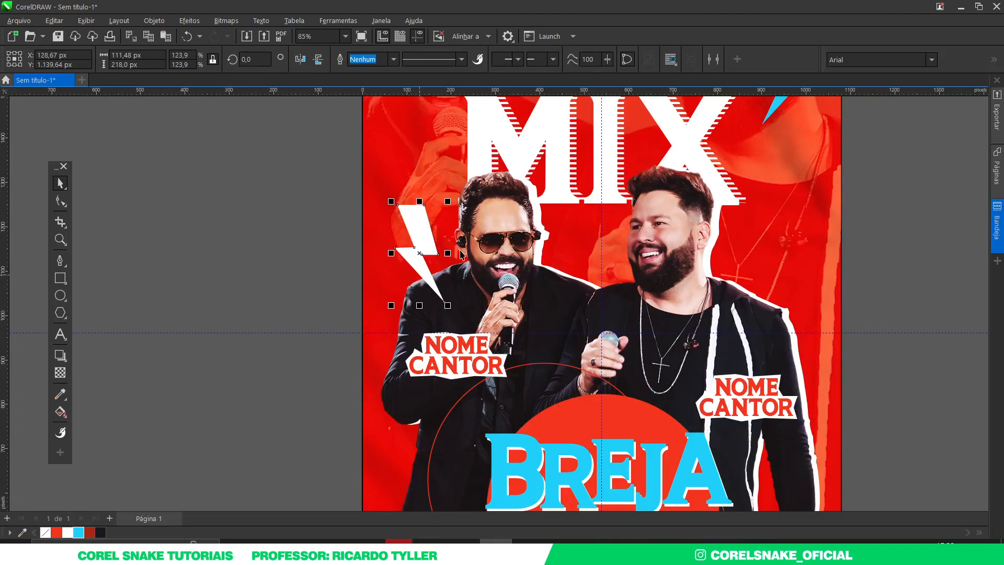
pyautogui.scroll(-2, 386, 290)
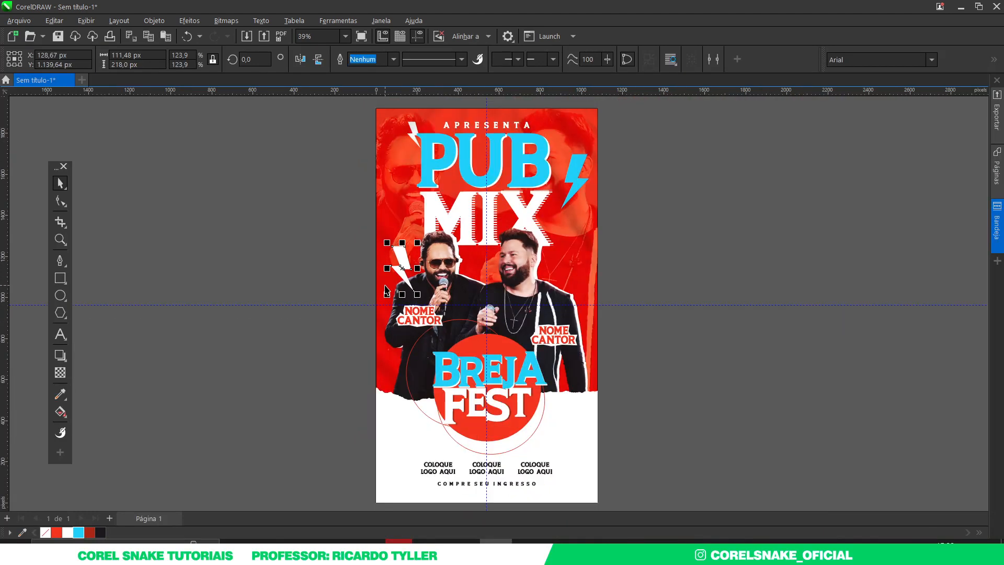
pyautogui.click(577, 173)
pyautogui.moveTo(591, 151); pyautogui.dragTo(596, 142)
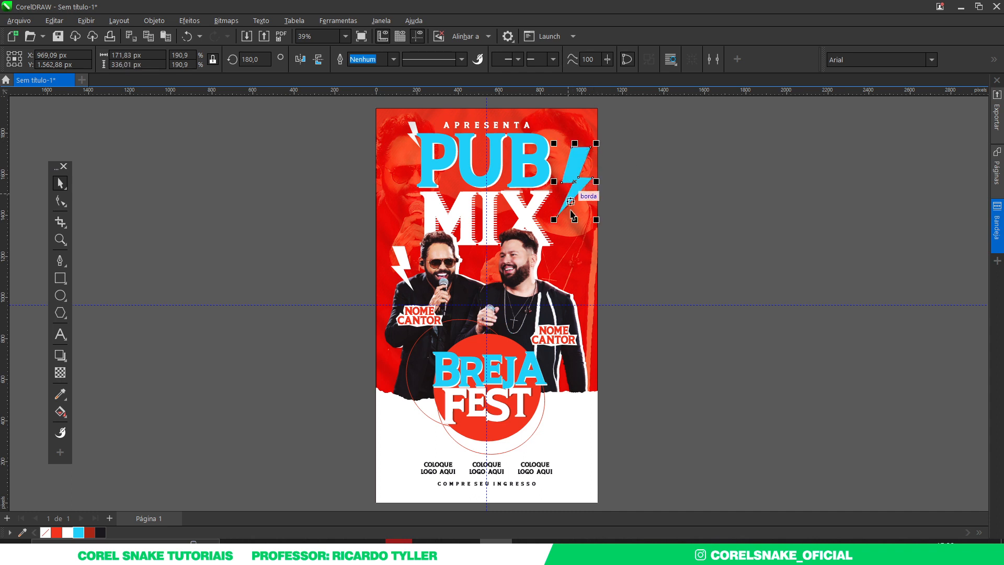
# Step: Move the small white bolt further left, away from the "PUB" title
pyautogui.press('Escape')
pyautogui.moveTo(332, 112); pyautogui.dragTo(404, 135)
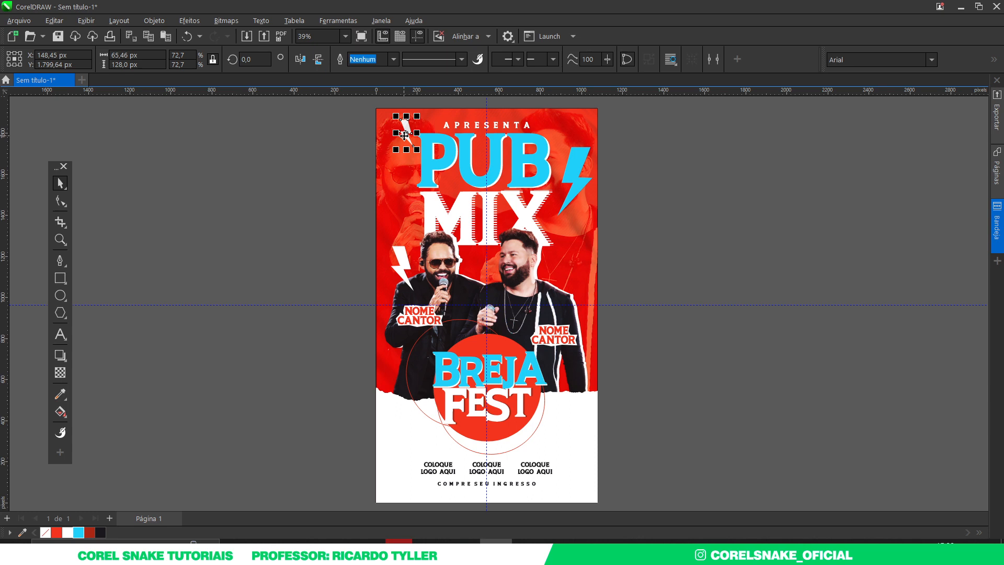
pyautogui.click(705, 228)
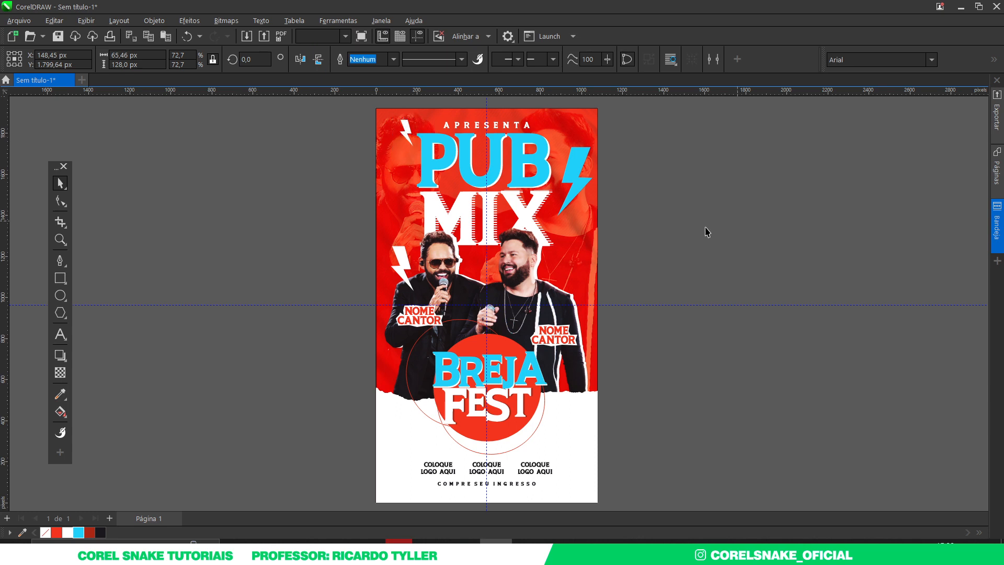
# Step: Slightly enlarge the three logo placeholders together with the "COMPRE SEU INGRESSO" line and preview the flyer full screen
pyautogui.click(743, 305)
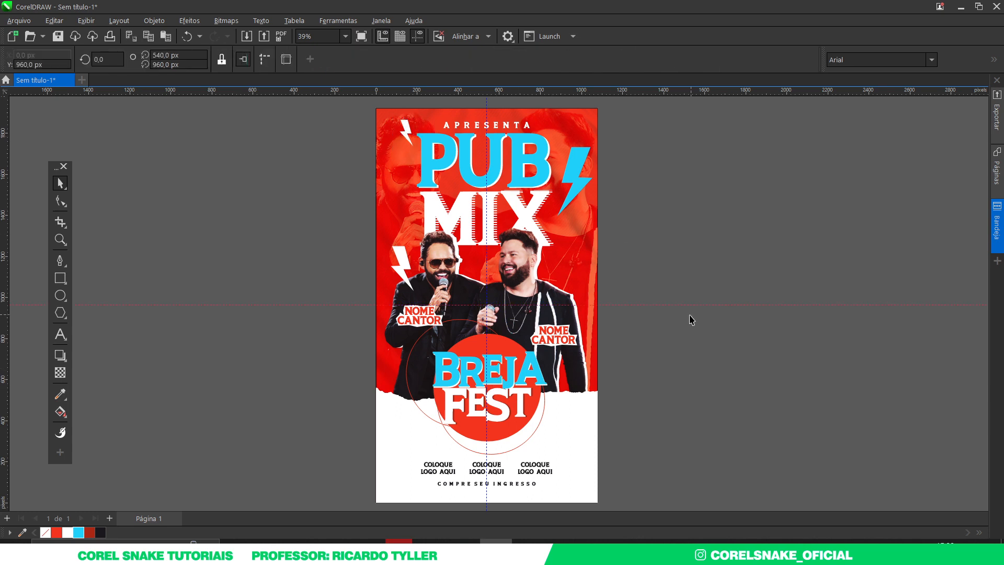
pyautogui.moveTo(649, 336); pyautogui.dragTo(661, 334)
pyautogui.moveTo(688, 436); pyautogui.dragTo(444, 497)
pyautogui.moveTo(570, 492); pyautogui.dragTo(546, 476)
pyautogui.click(671, 455)
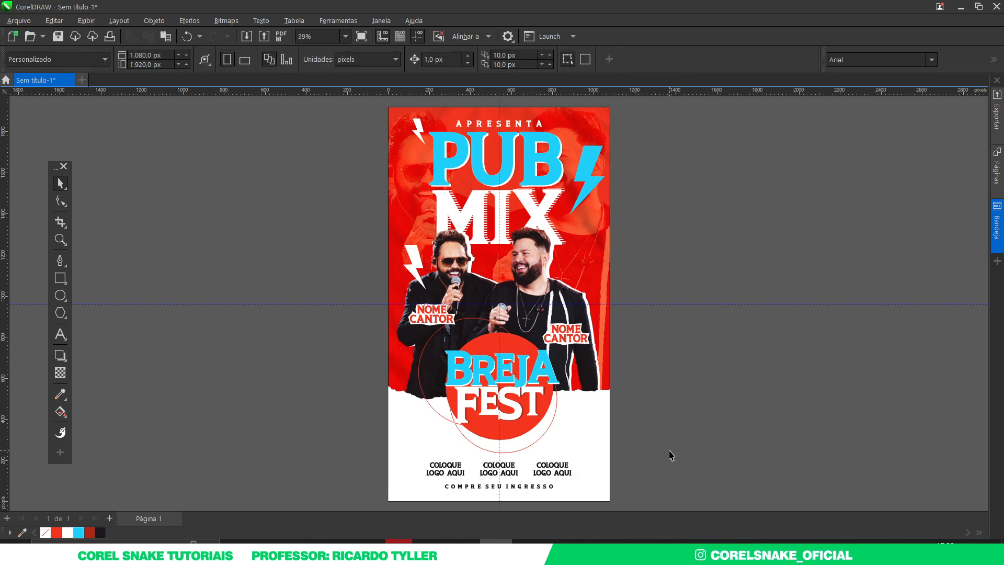
pyautogui.click(366, 37)
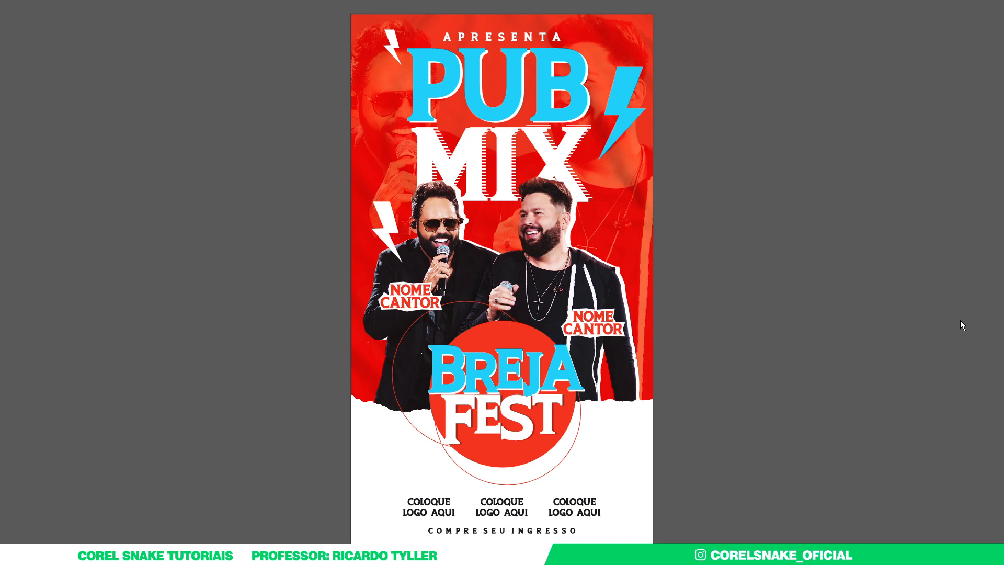
pyautogui.click(782, 324)
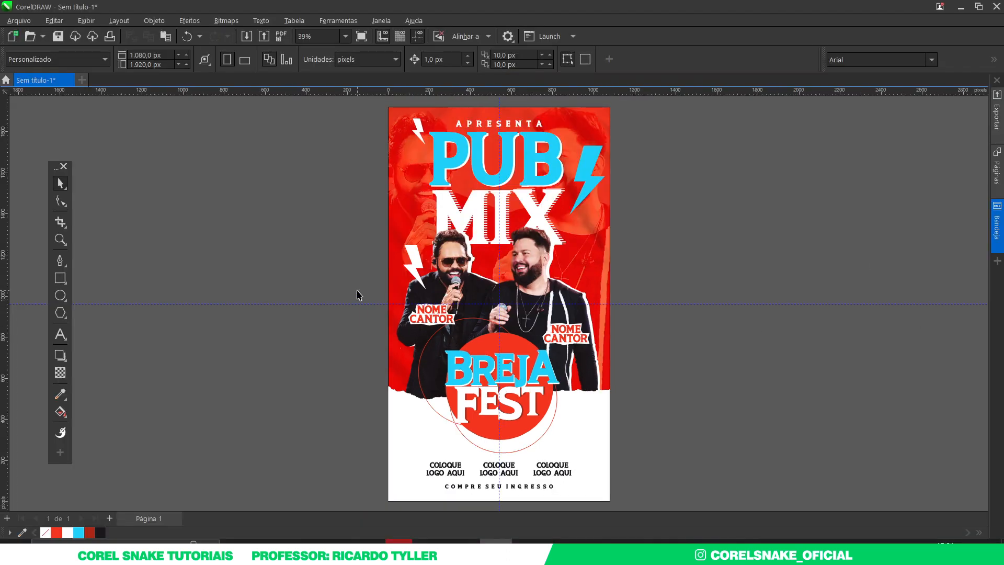
# Step: Enlarge the left singer's "NOME CANTOR" label to about 277 × 128 px and delete the right singer's smaller label
pyautogui.click(447, 319)
pyautogui.moveTo(460, 330); pyautogui.dragTo(470, 337)
pyautogui.moveTo(689, 314); pyautogui.dragTo(495, 360)
pyautogui.press('Escape')
# Step: Copy the enlarged "NOME CANTOR" label onto the right singer's chest and move the left singer's label slightly up
pyautogui.moveTo(333, 278); pyautogui.dragTo(588, 341)
pyautogui.rightClick(587, 341)
pyautogui.moveTo(349, 283); pyautogui.dragTo(442, 321)
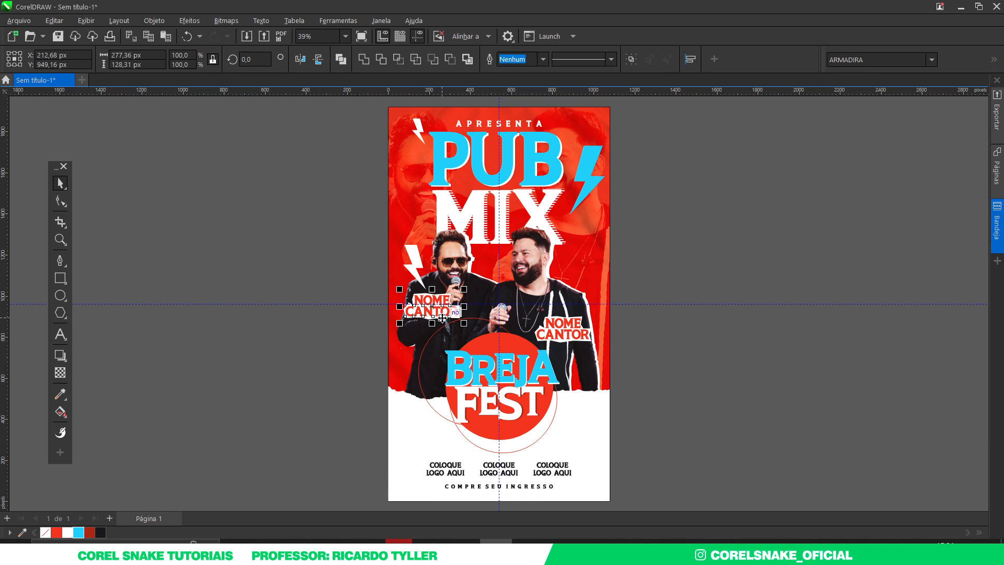
# Step: Move the large white bolt up and left, clear of the name label, and fine-tune its horizontal position
pyautogui.moveTo(417, 263); pyautogui.dragTo(411, 248)
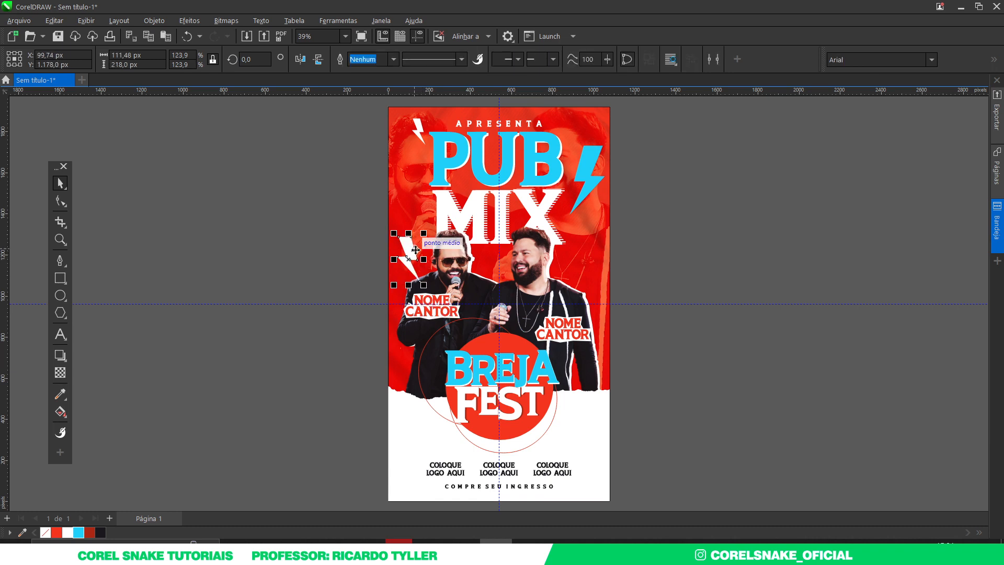
pyautogui.click(709, 237)
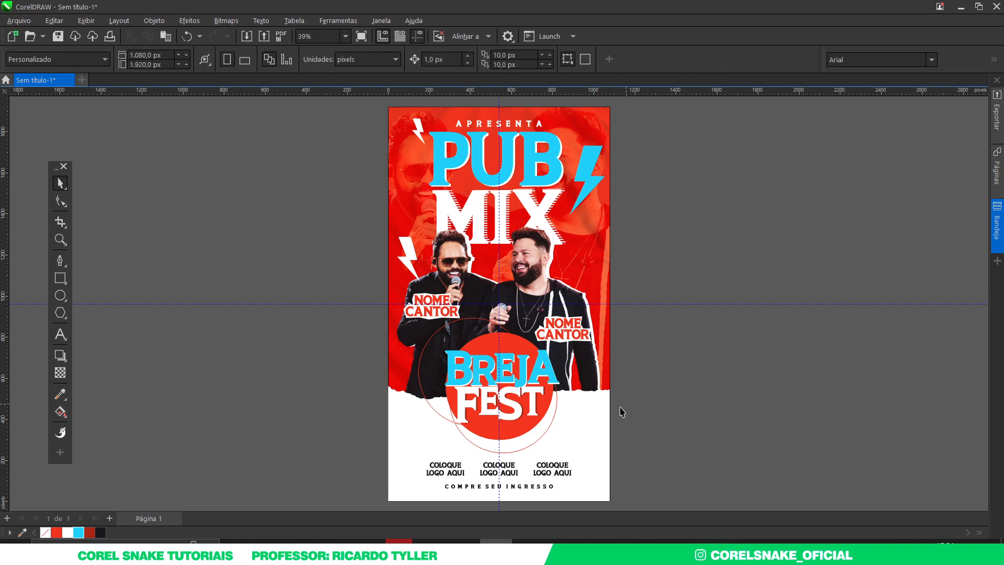
pyautogui.scroll(3, 418, 264)
pyautogui.click(409, 243)
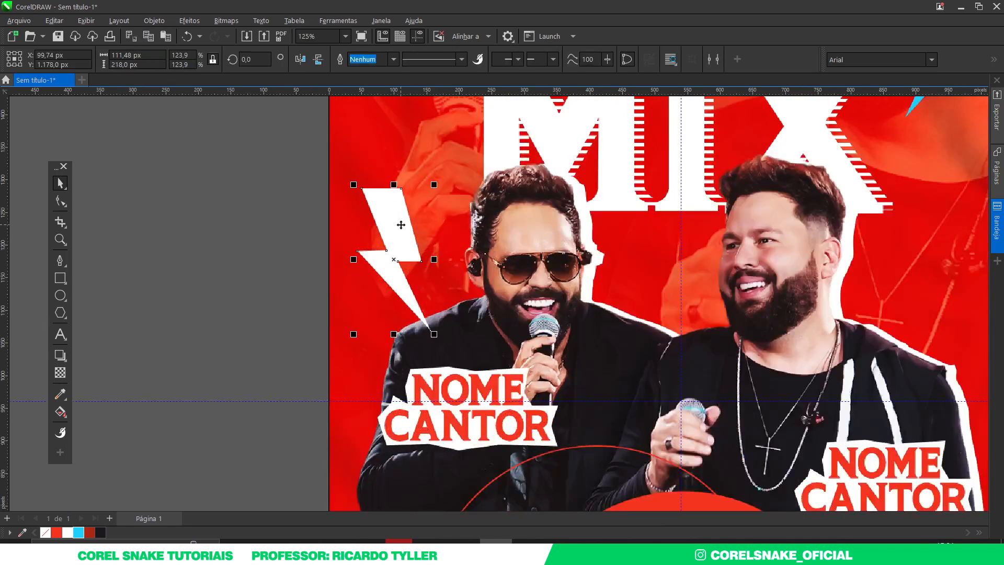
pyautogui.scroll(-3, 418, 229)
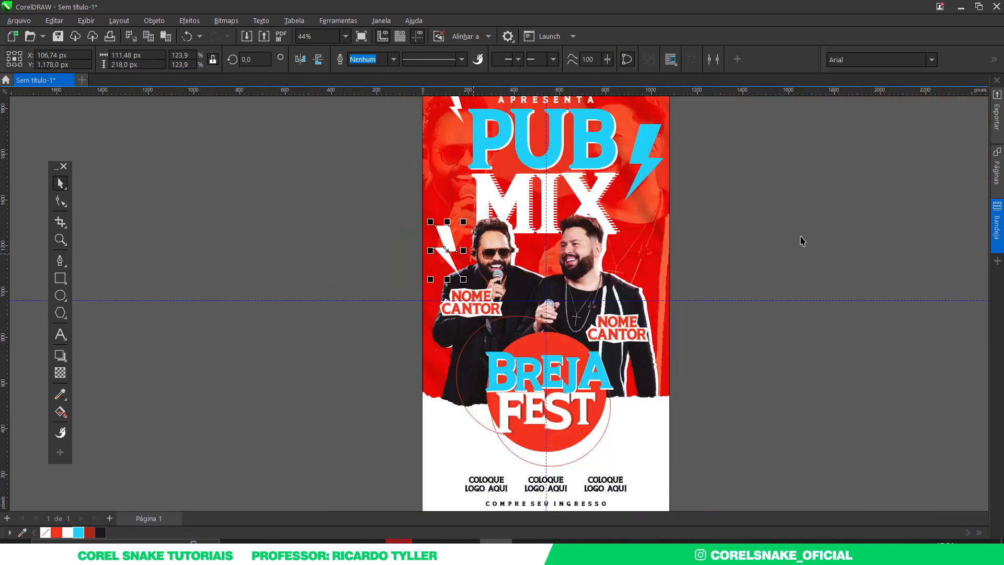
pyautogui.click(748, 250)
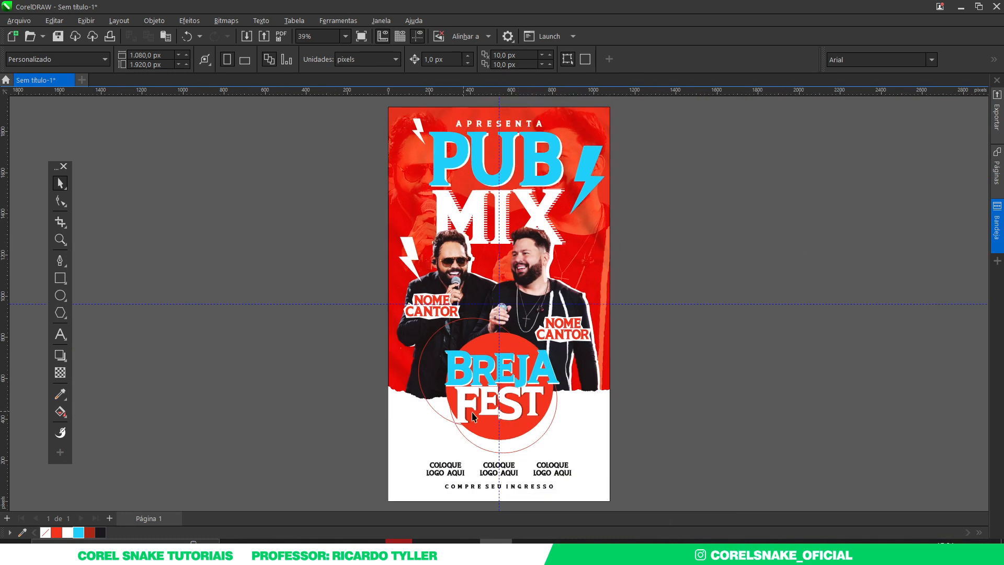
# Step: Place an enlarged 570 × 570 px copy of the emblem's circle, filled with sampled orange #F94A03, behind the "BREJA FEST" emblem
pyautogui.click(517, 342)
pyautogui.moveTo(560, 318); pyautogui.dragTo(560, 320)
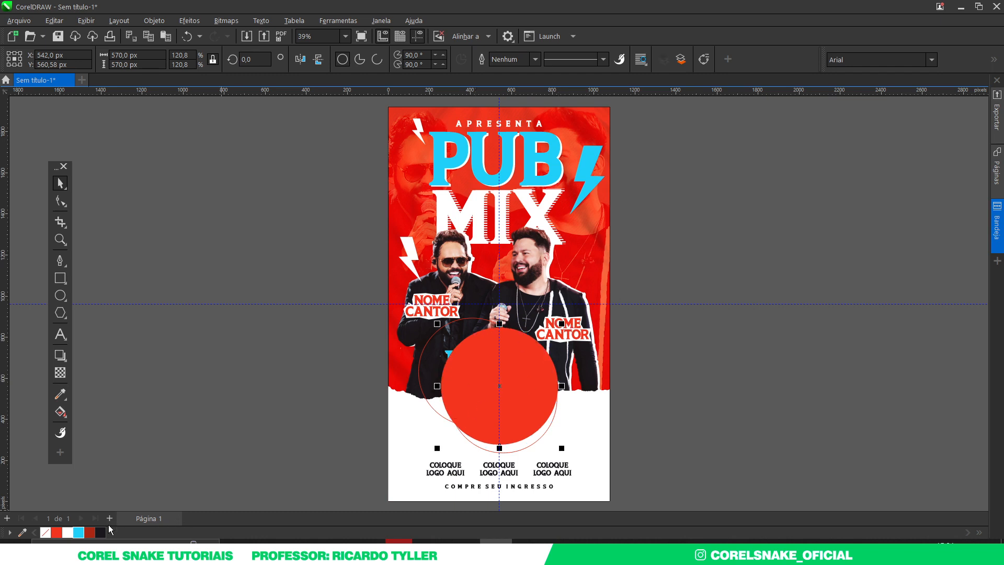
pyautogui.click(22, 532)
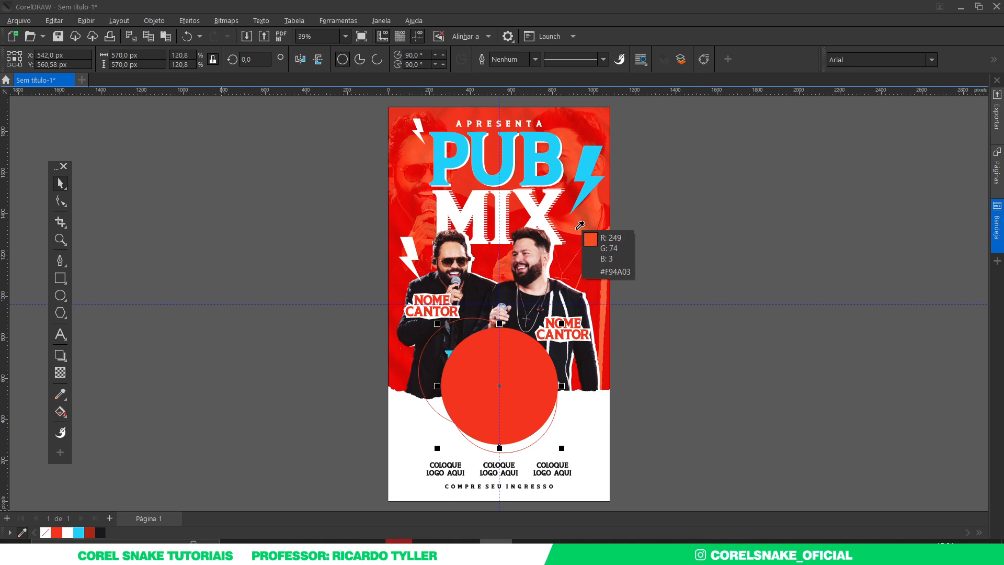
pyautogui.click(578, 228)
pyautogui.click(112, 533)
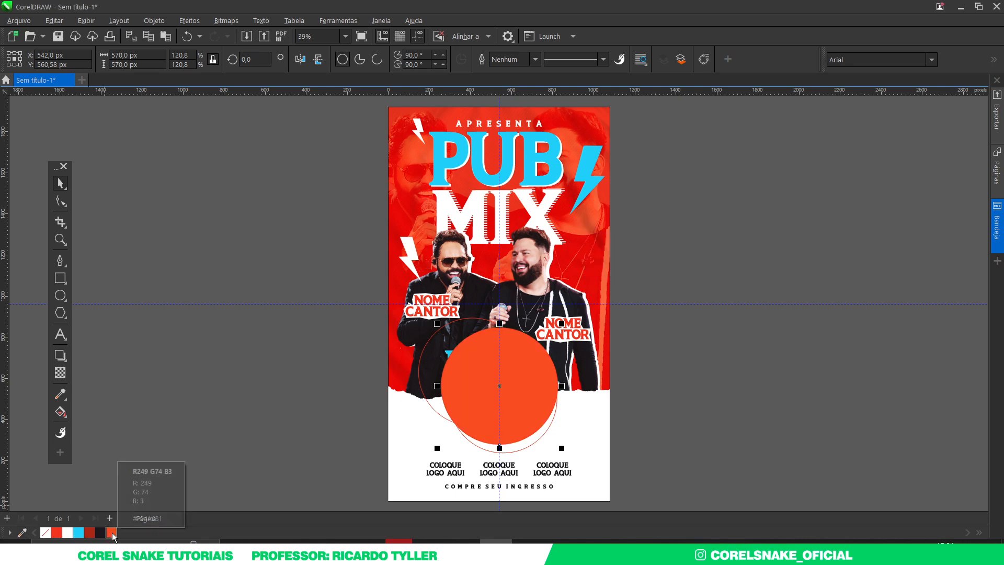
pyautogui.hotkey('shift', 'pagedown')
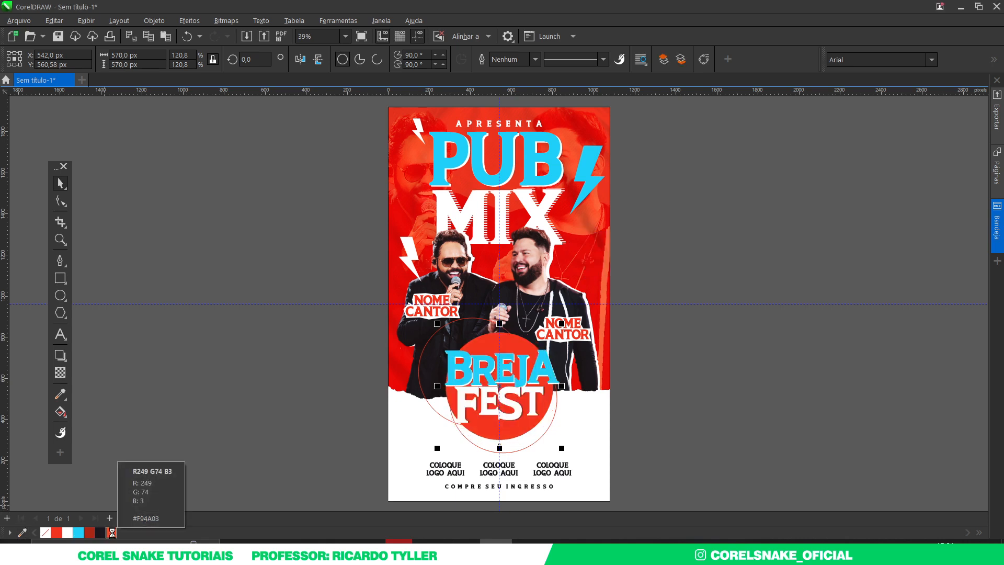
pyautogui.hotkey('ctrl', 'pageup')
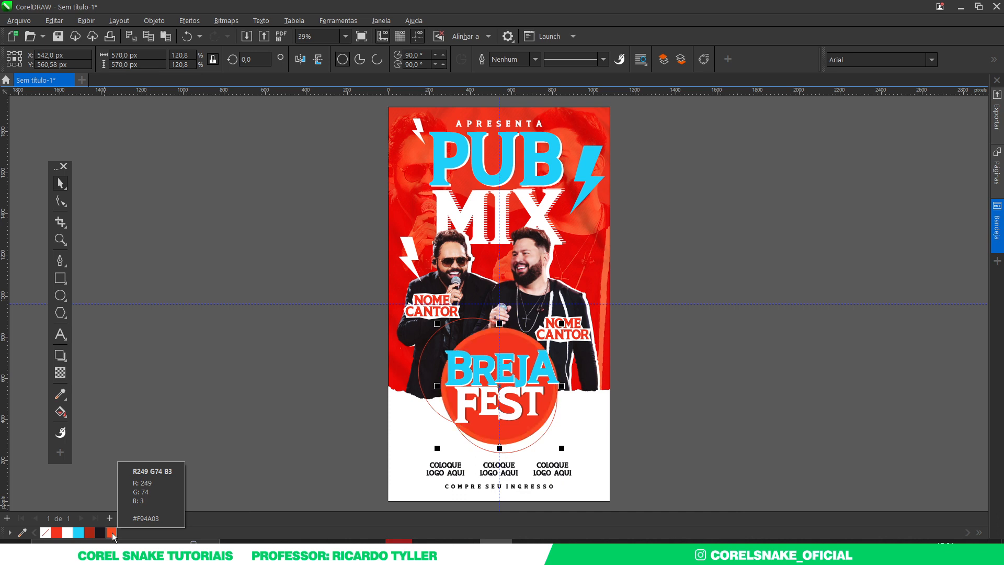
# Step: Try cyan #0AD0FC and dark red as fills for the enlarged circle behind the emblem, undoing each one
pyautogui.click(77, 533)
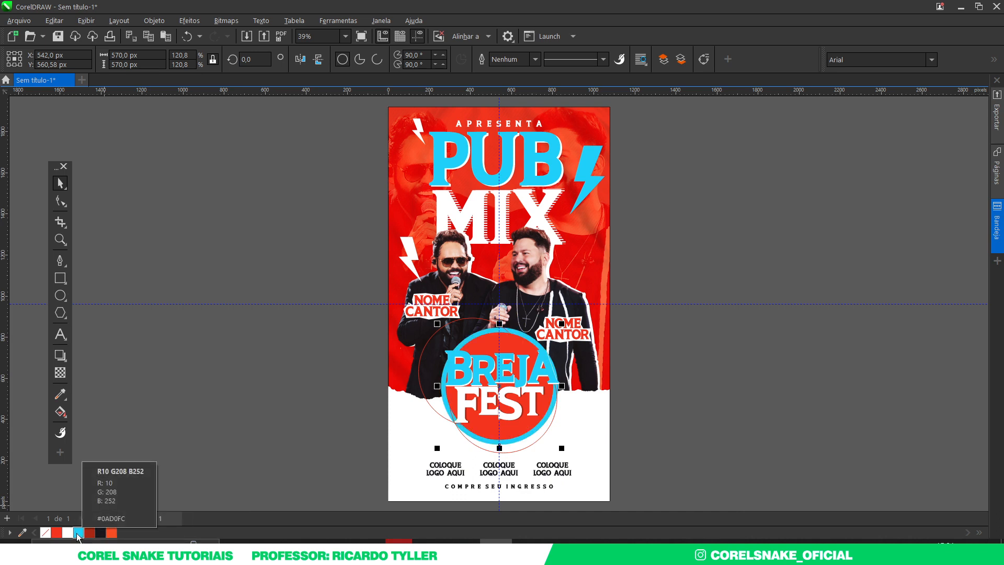
pyautogui.hotkey('ctrl', 'z')
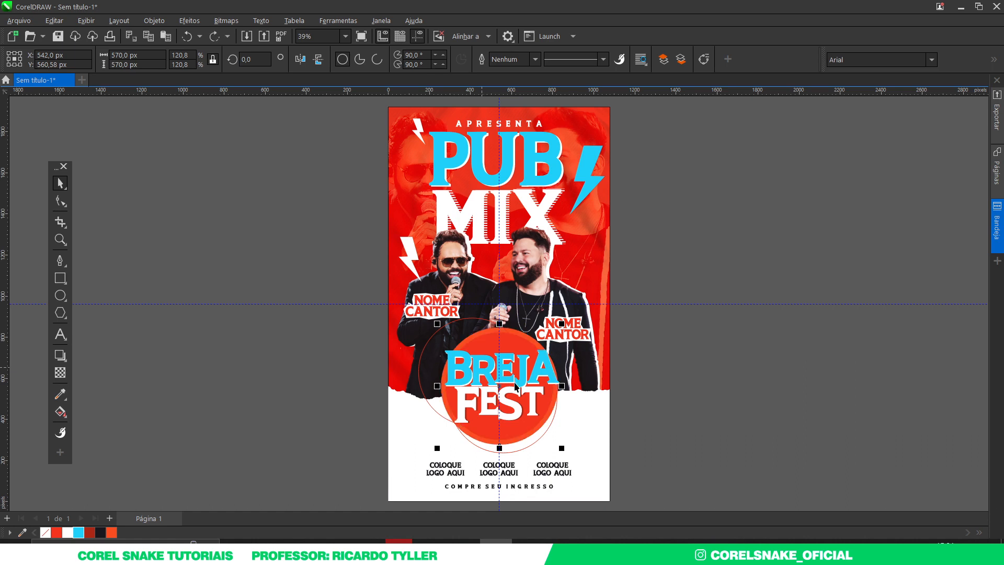
pyautogui.click(89, 532)
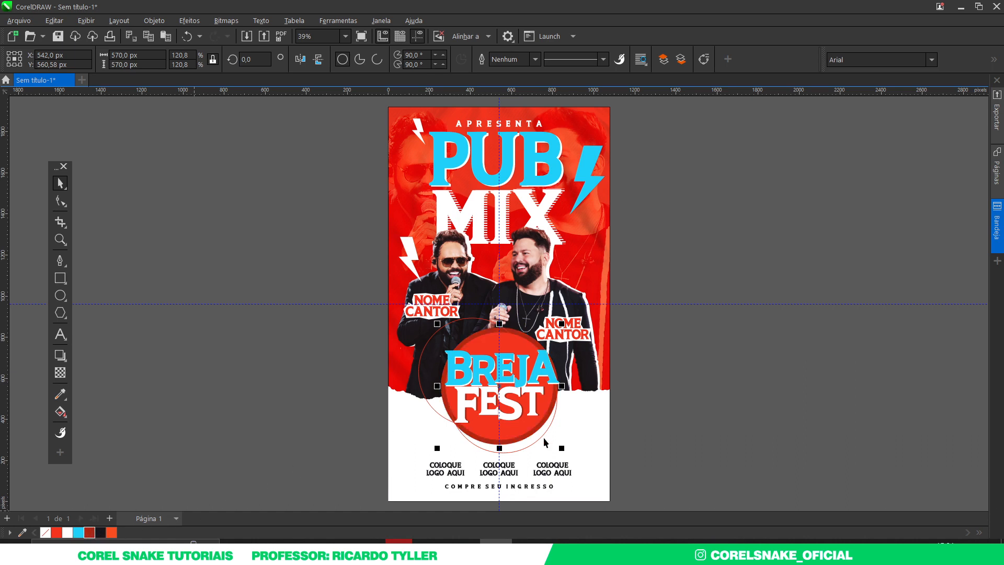
pyautogui.hotkey('ctrl', 'z')
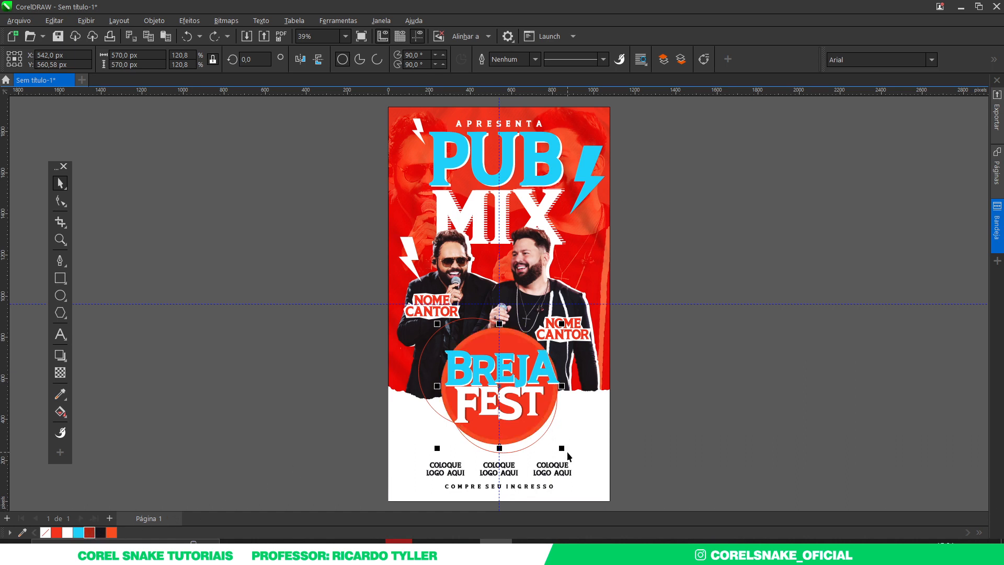
# Step: Try the enlarged circle behind the emblem without a fill and with a red outline
pyautogui.click(45, 532)
pyautogui.rightClick(58, 532)
pyautogui.click(643, 415)
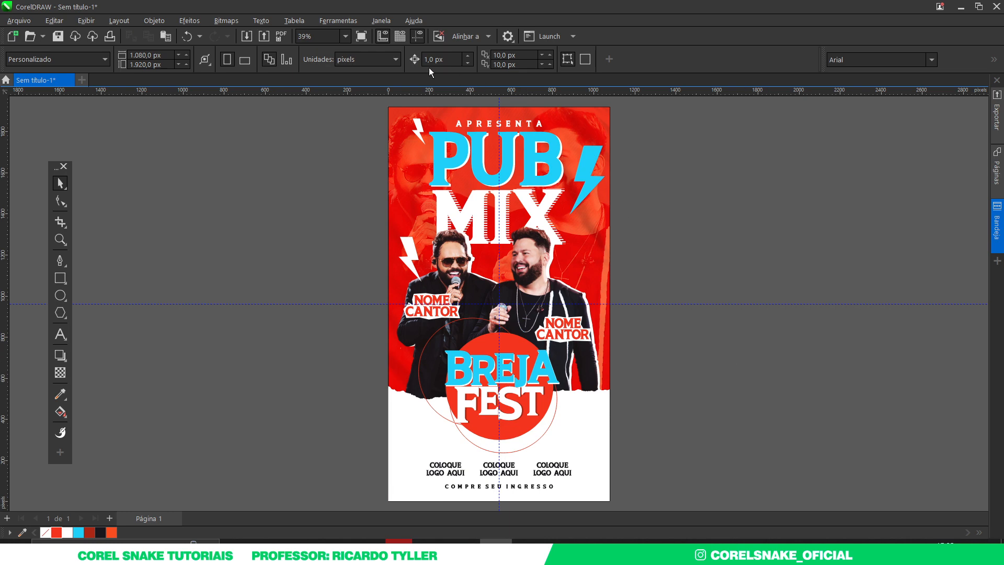
# Step: Preview the flyer full screen and hide the guidelines on the page
pyautogui.press('F9')
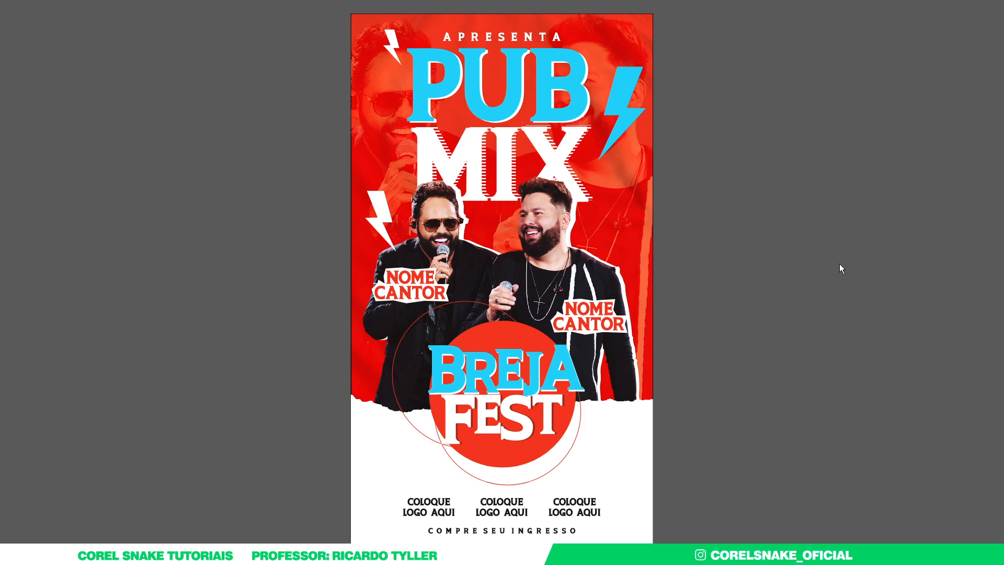
pyautogui.click(759, 273)
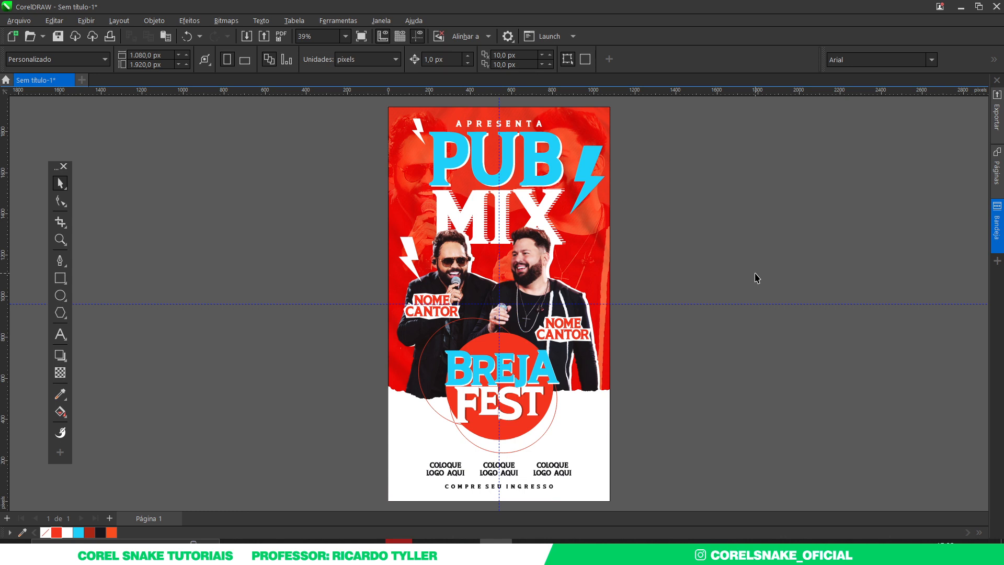
pyautogui.click(416, 40)
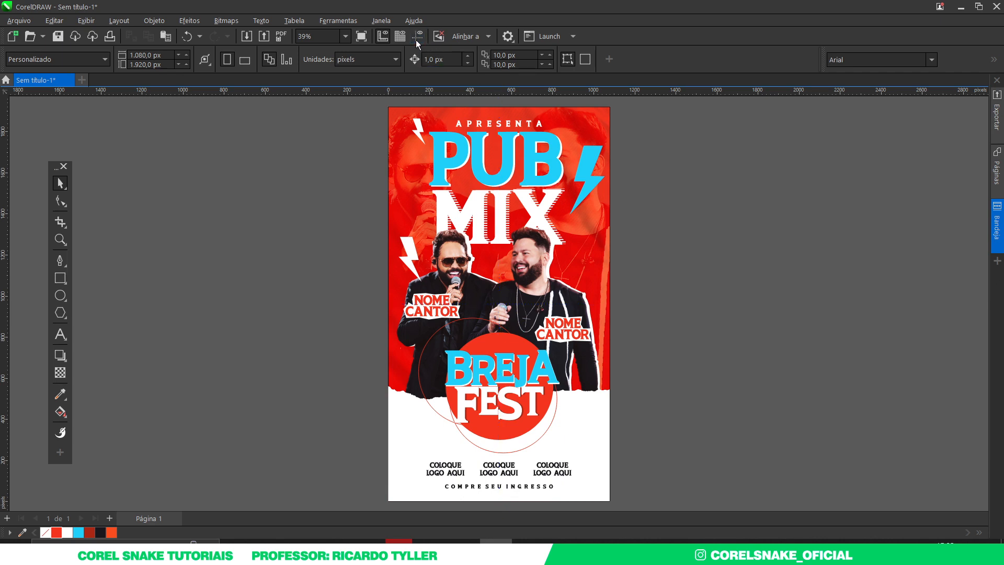